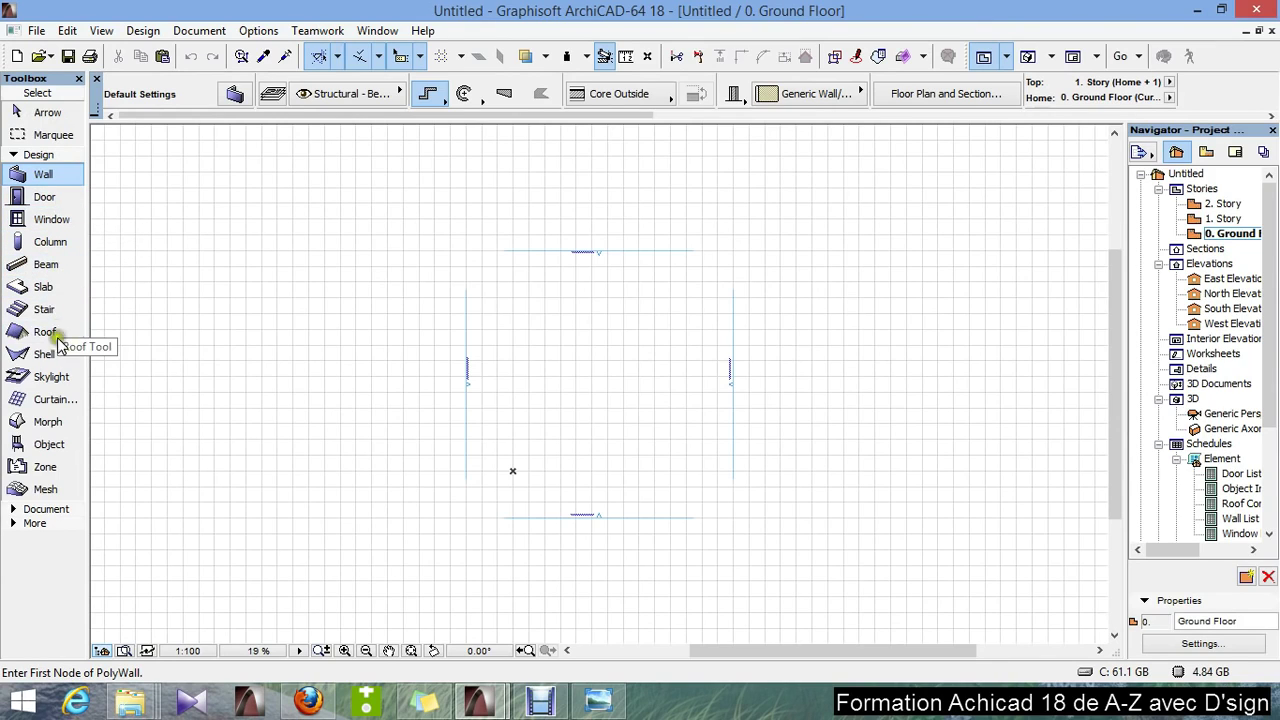
left_click(14, 512)
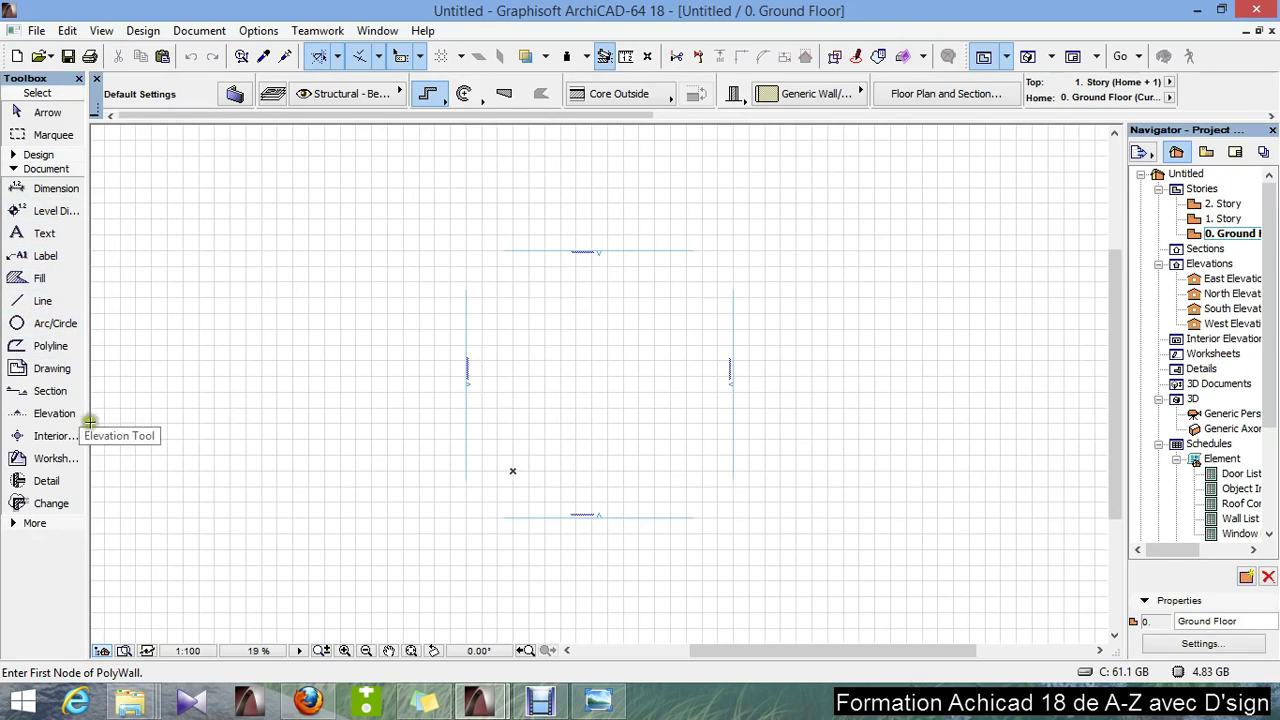
left_click(14, 525)
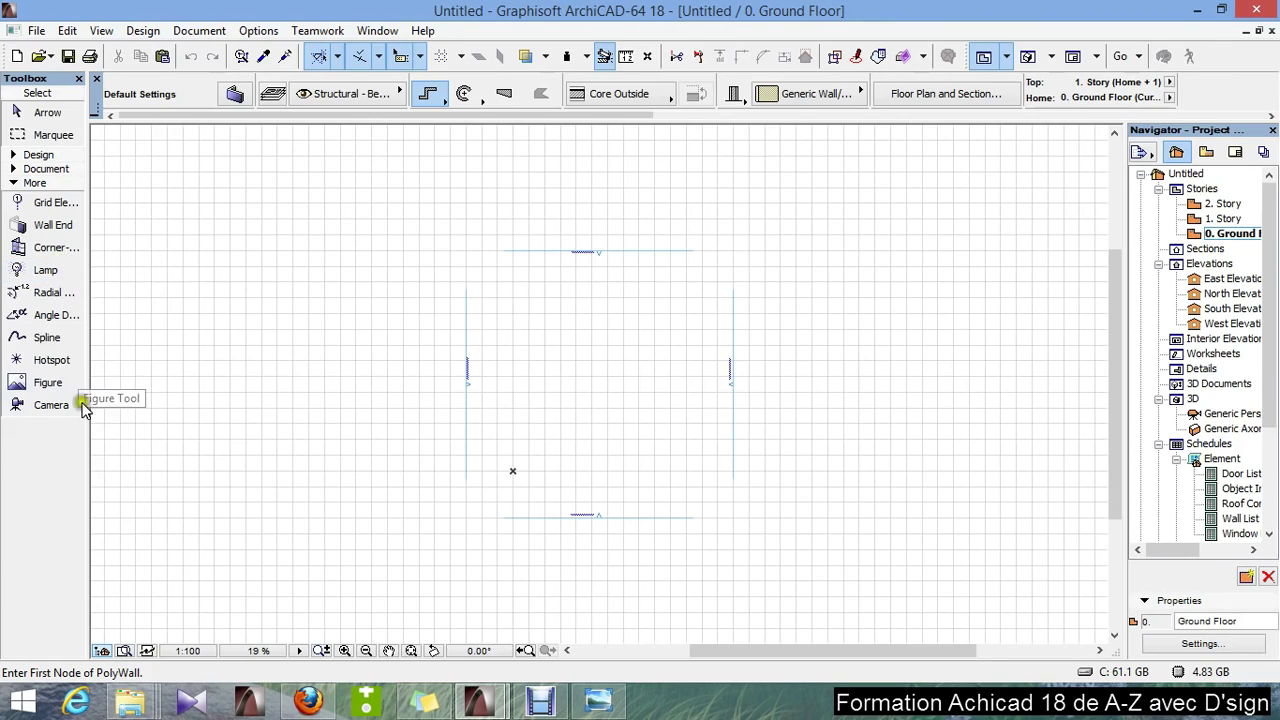
left_click(14, 155)
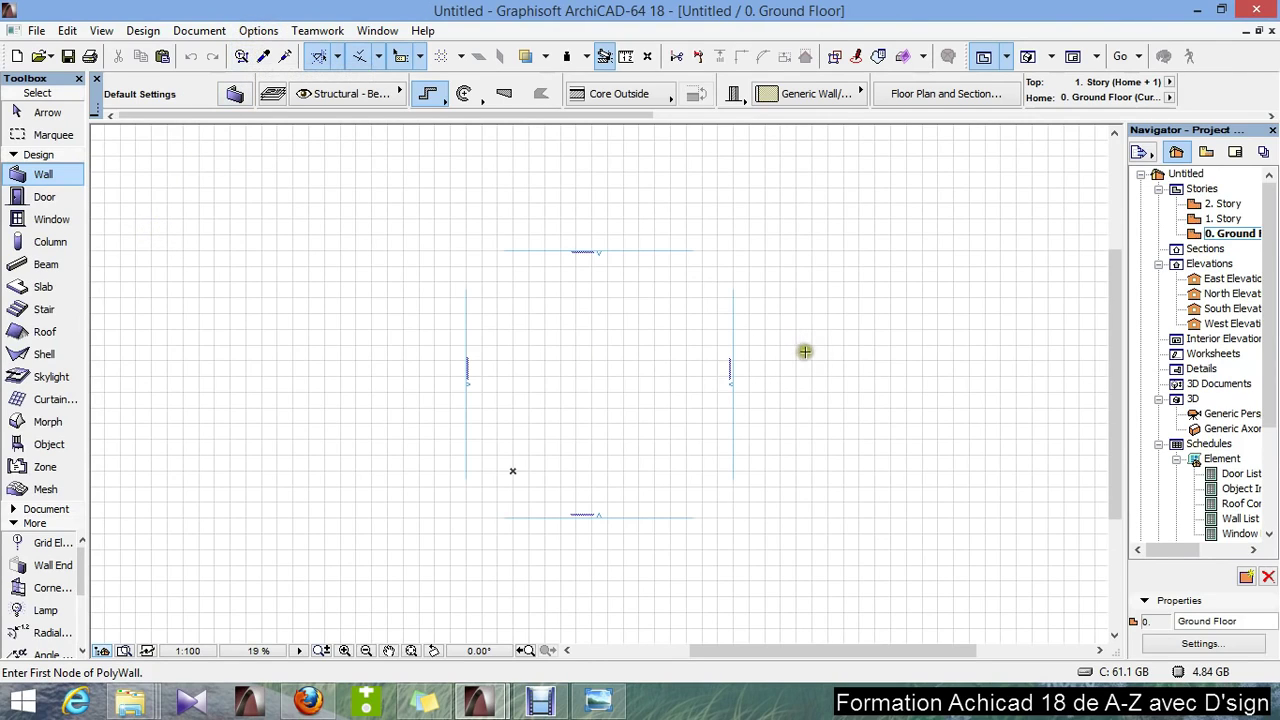
Step: Set the model unit in the project's working units to centimeter
left_click(258, 31)
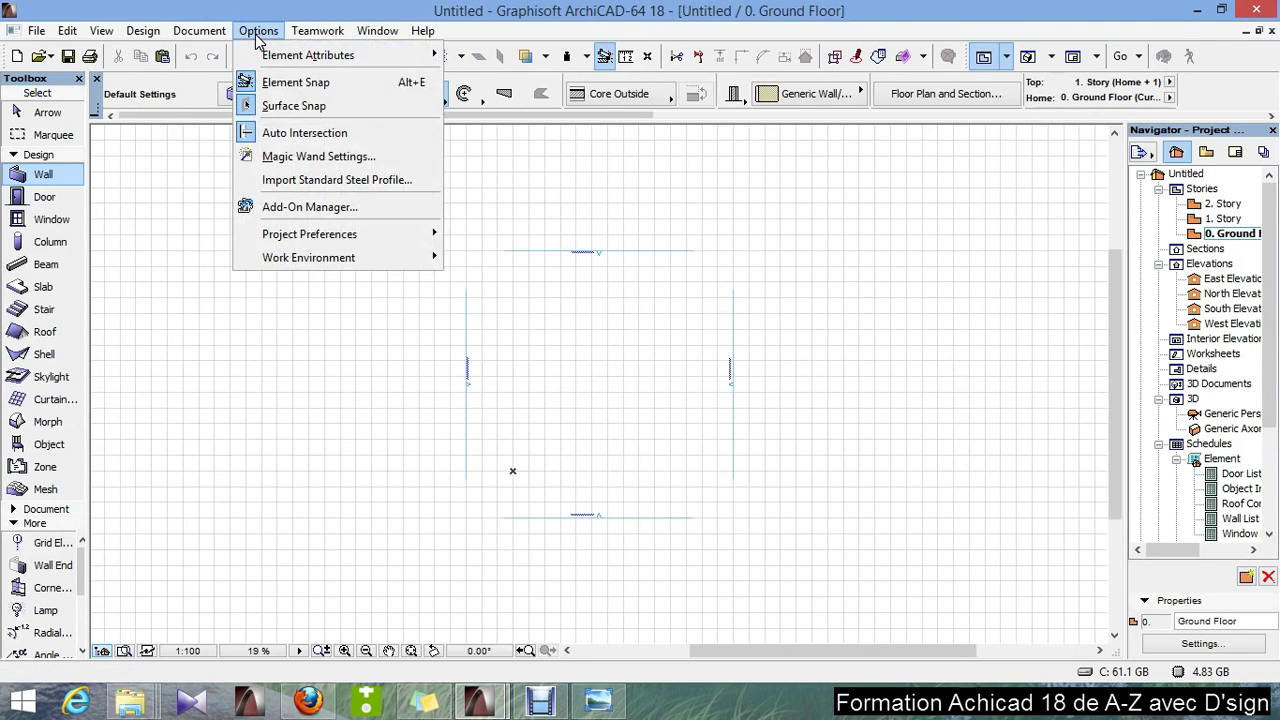
mouse_move(362, 233)
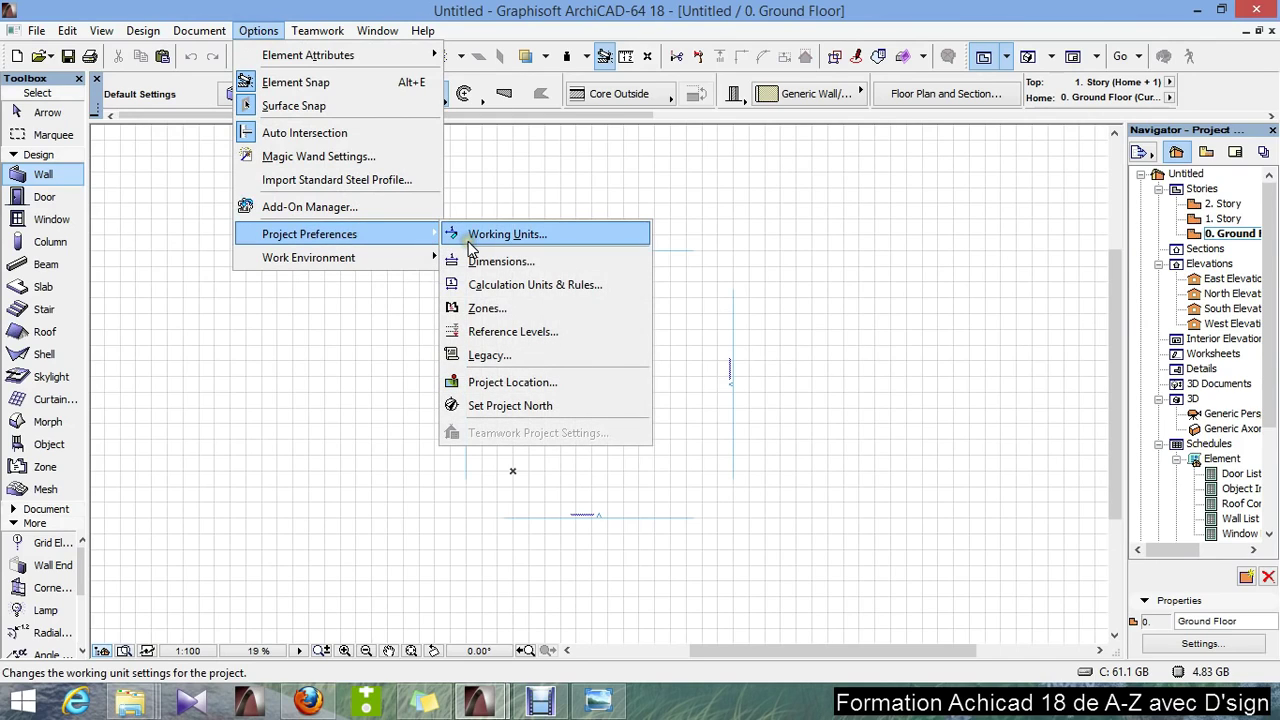
left_click(515, 238)
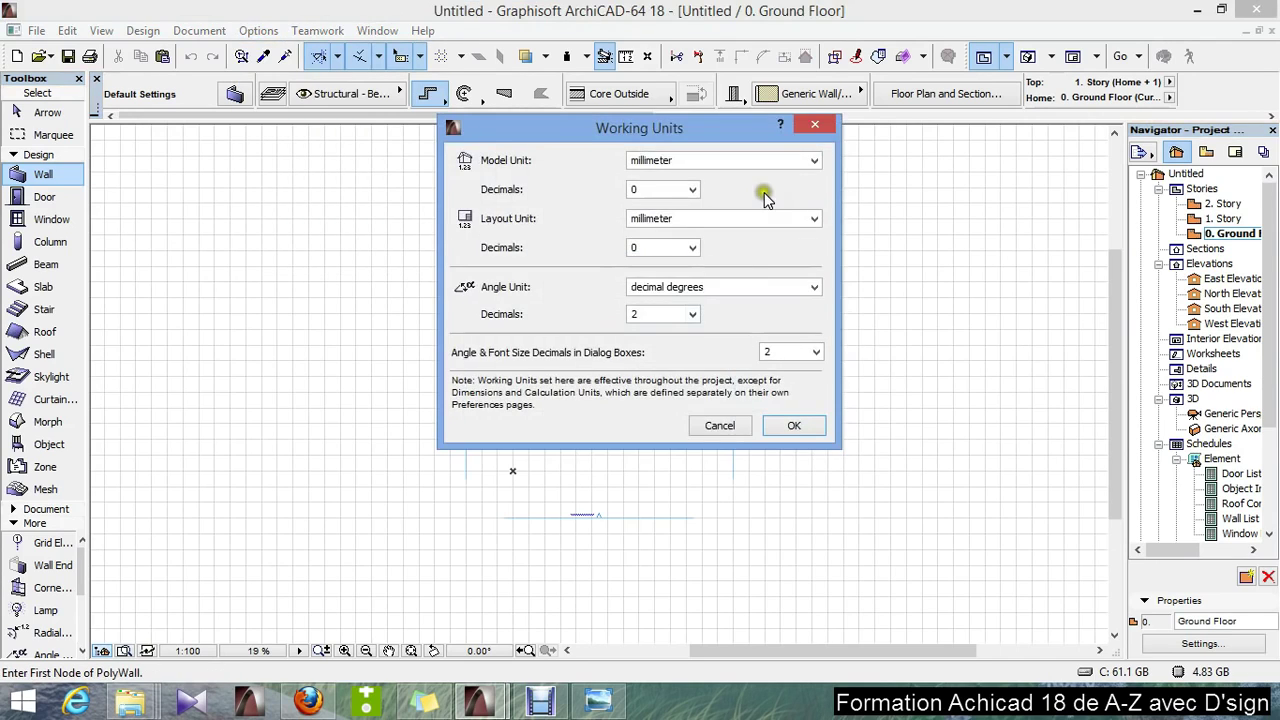
left_click(778, 162)
left_click(665, 190)
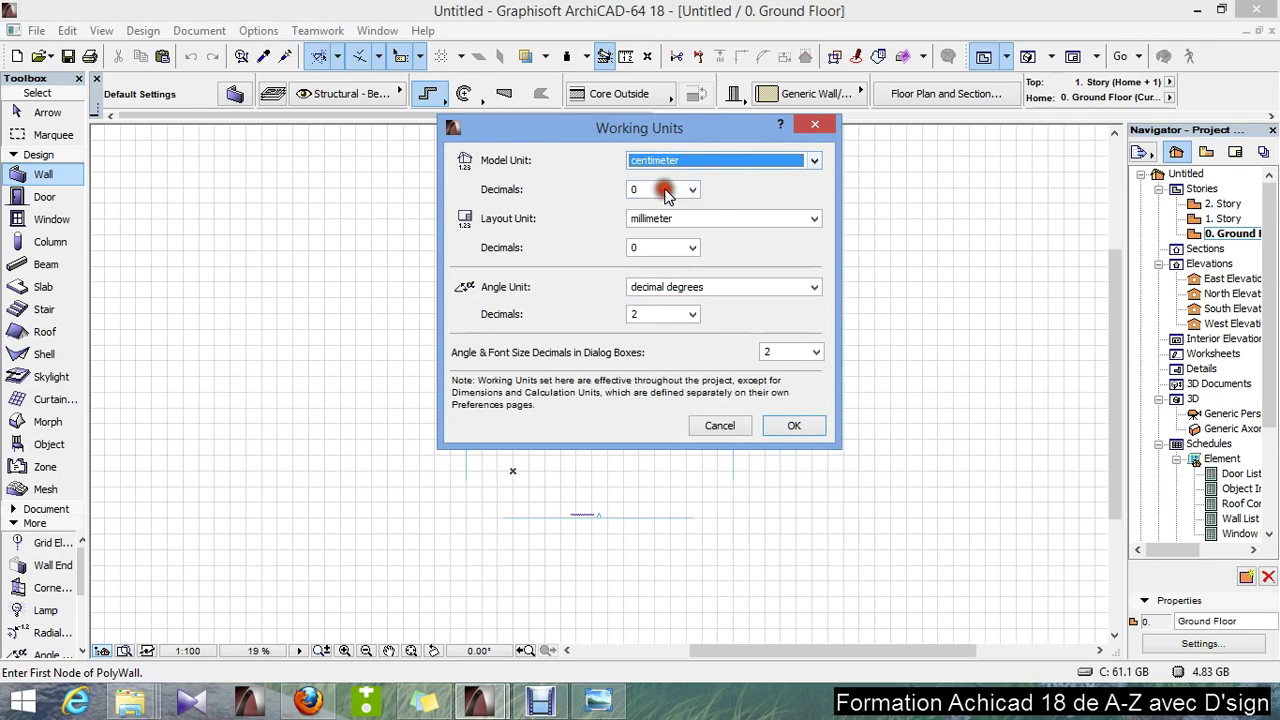
left_click(786, 421)
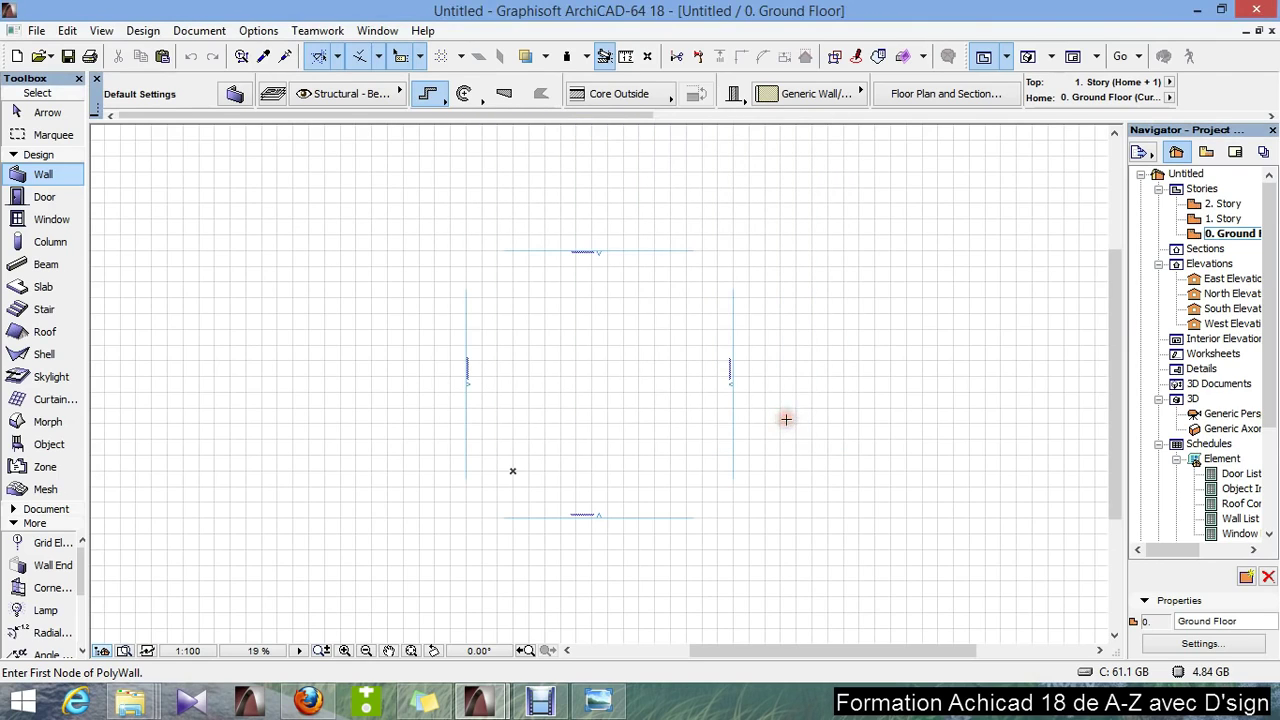
Step: Set the project's linear dimensions to centimeter with 0 decimals in the dimension preferences
scroll(590, 344, "up", 1)
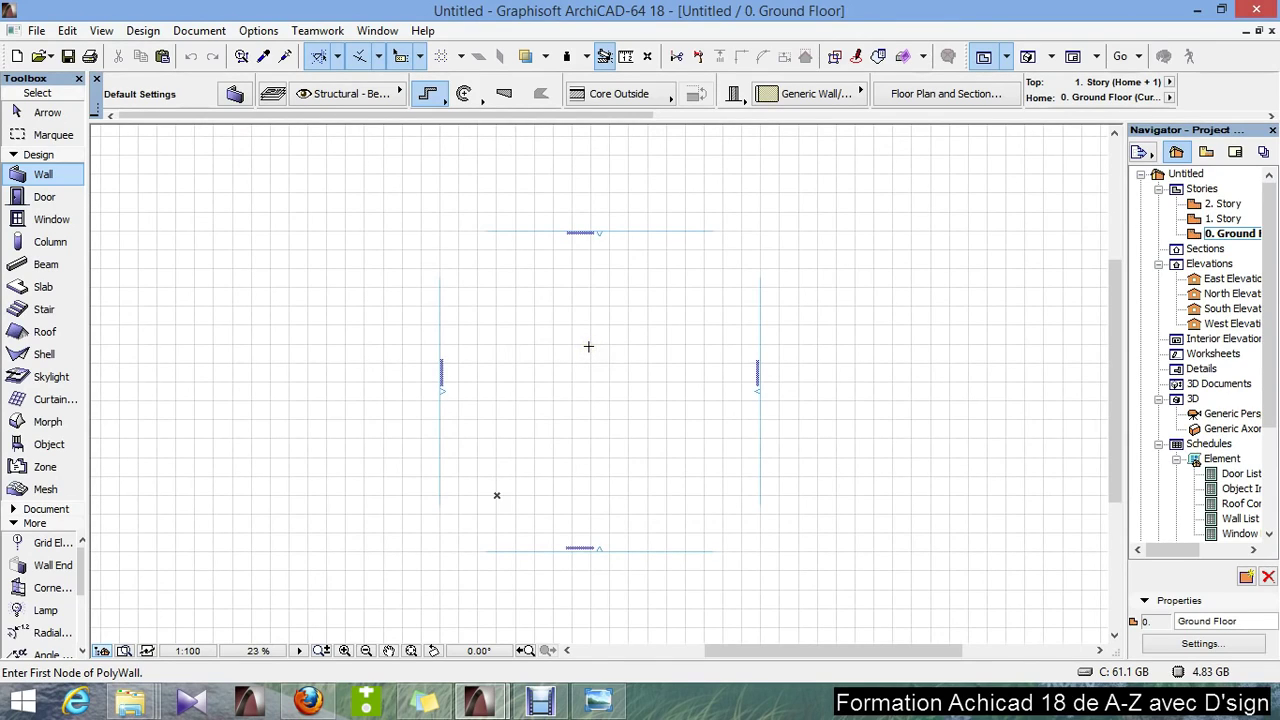
left_click(260, 32)
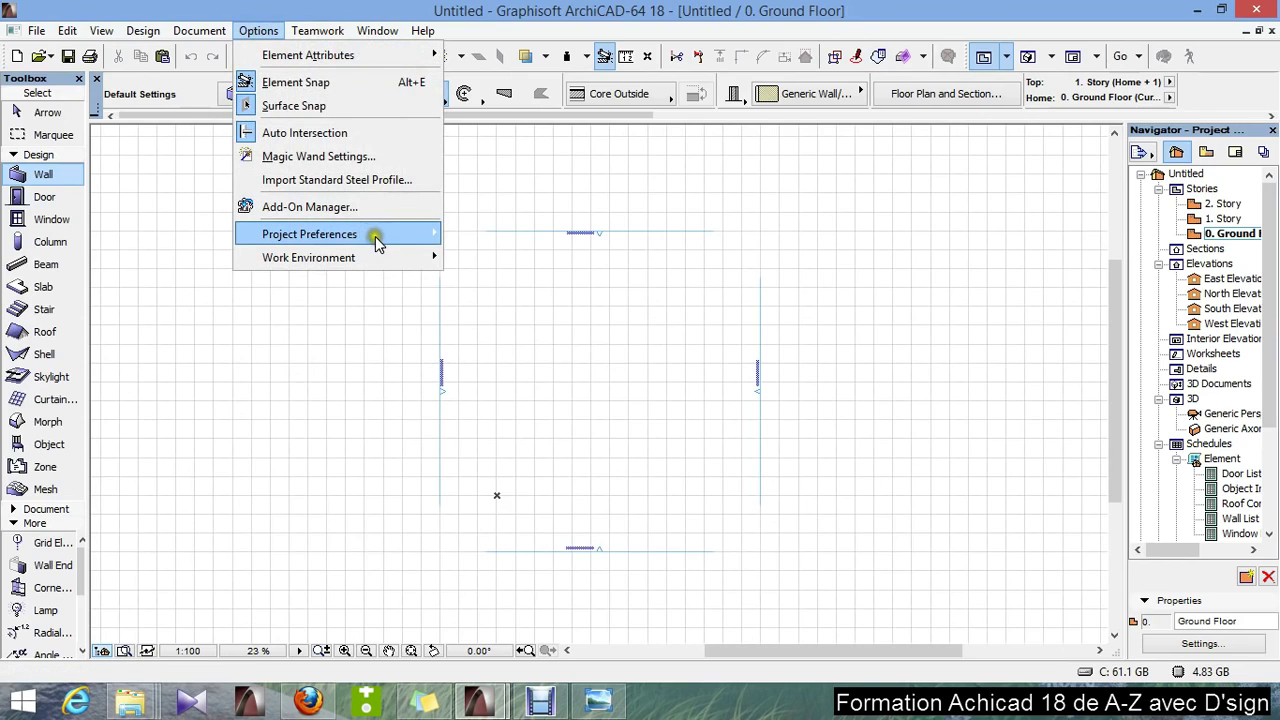
mouse_move(385, 240)
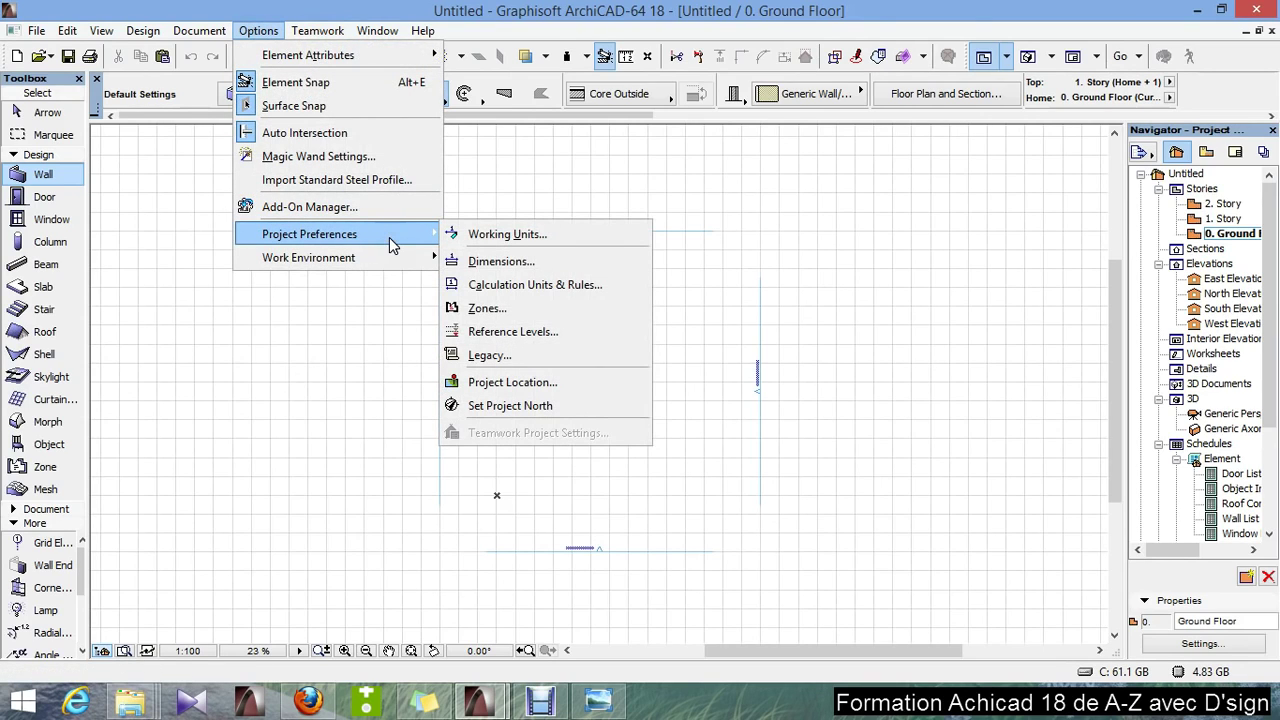
left_click(519, 263)
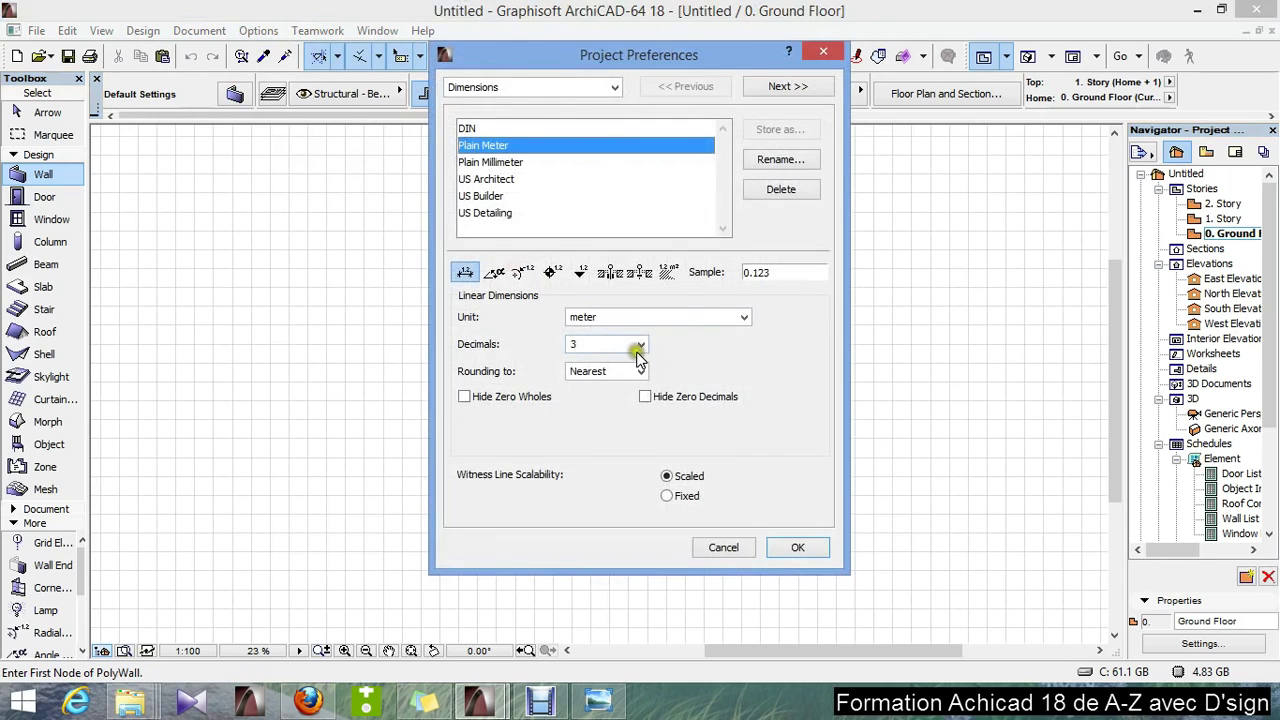
left_click(677, 326)
left_click(640, 341)
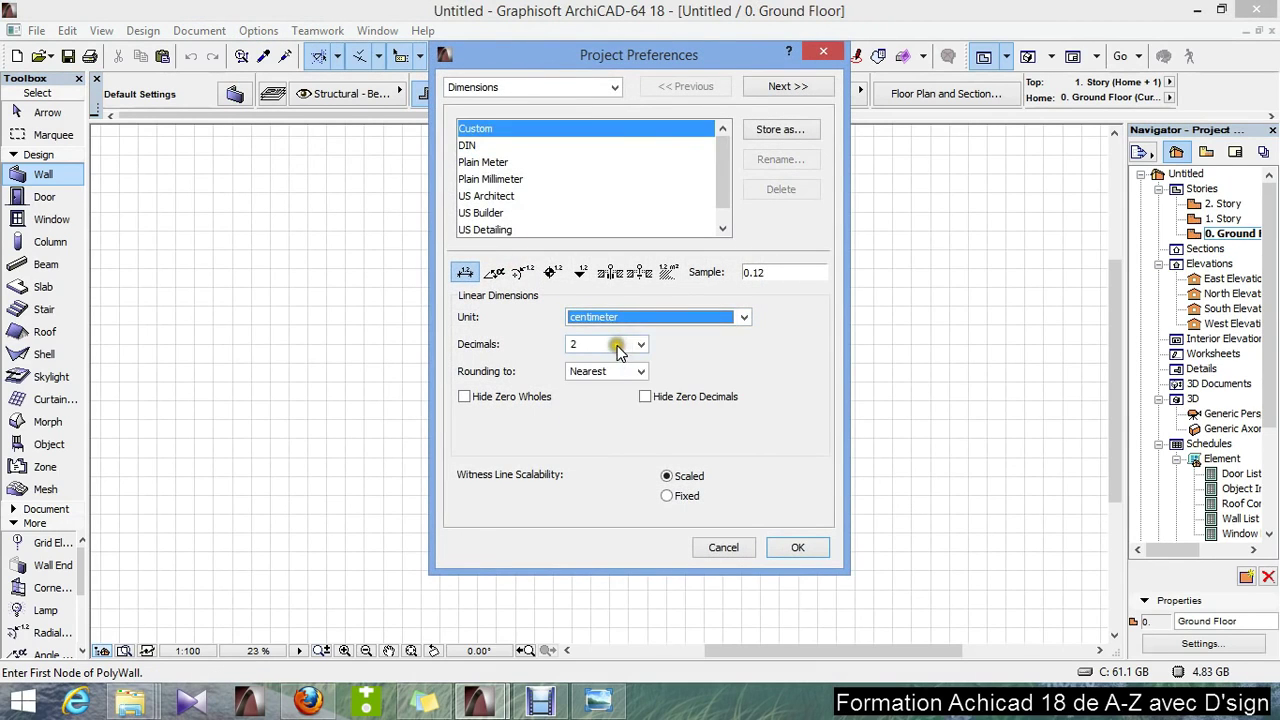
left_click(640, 345)
left_click(636, 357)
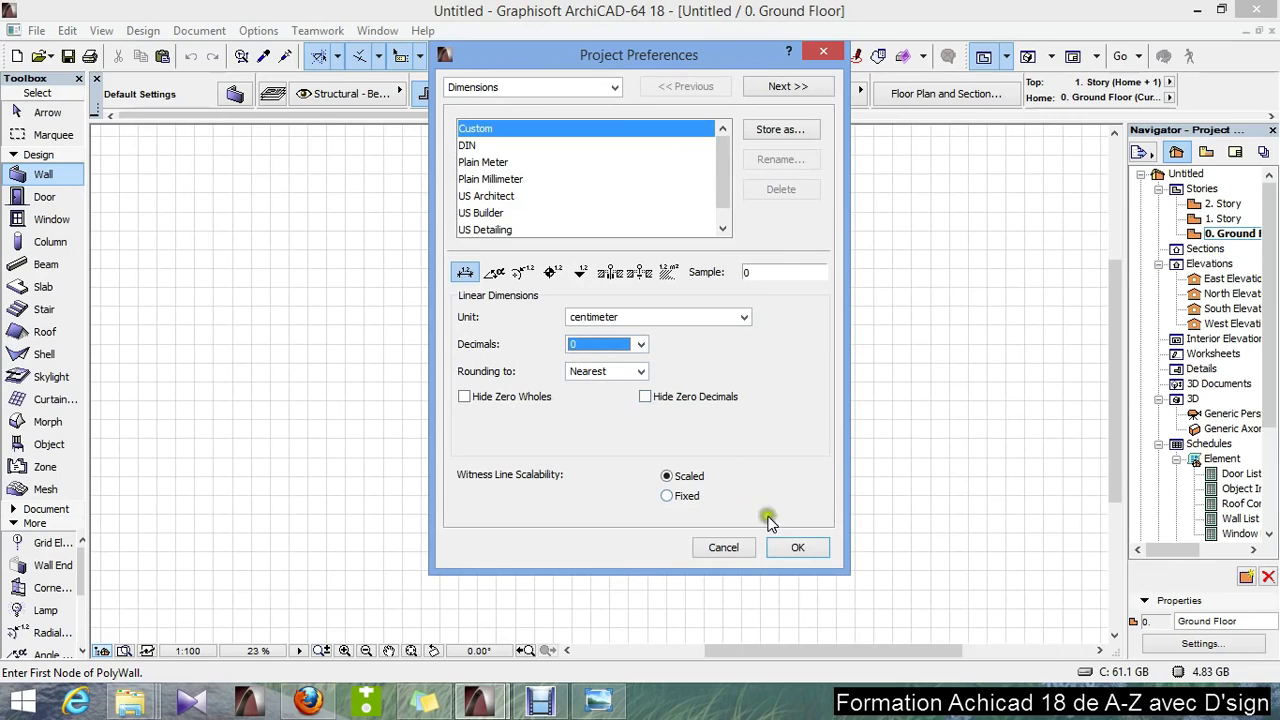
left_click(803, 548)
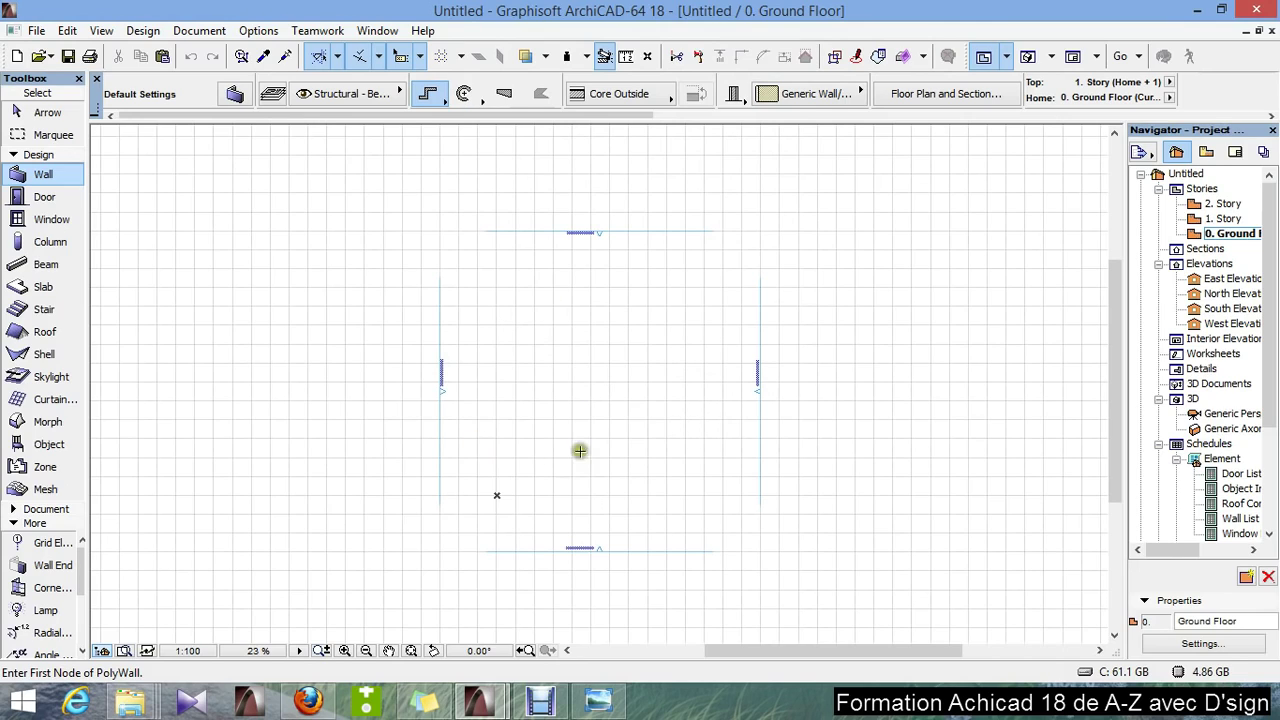
Step: Hide the background grid on the ground floor plan and fit the drawing in the window
left_click(100, 31)
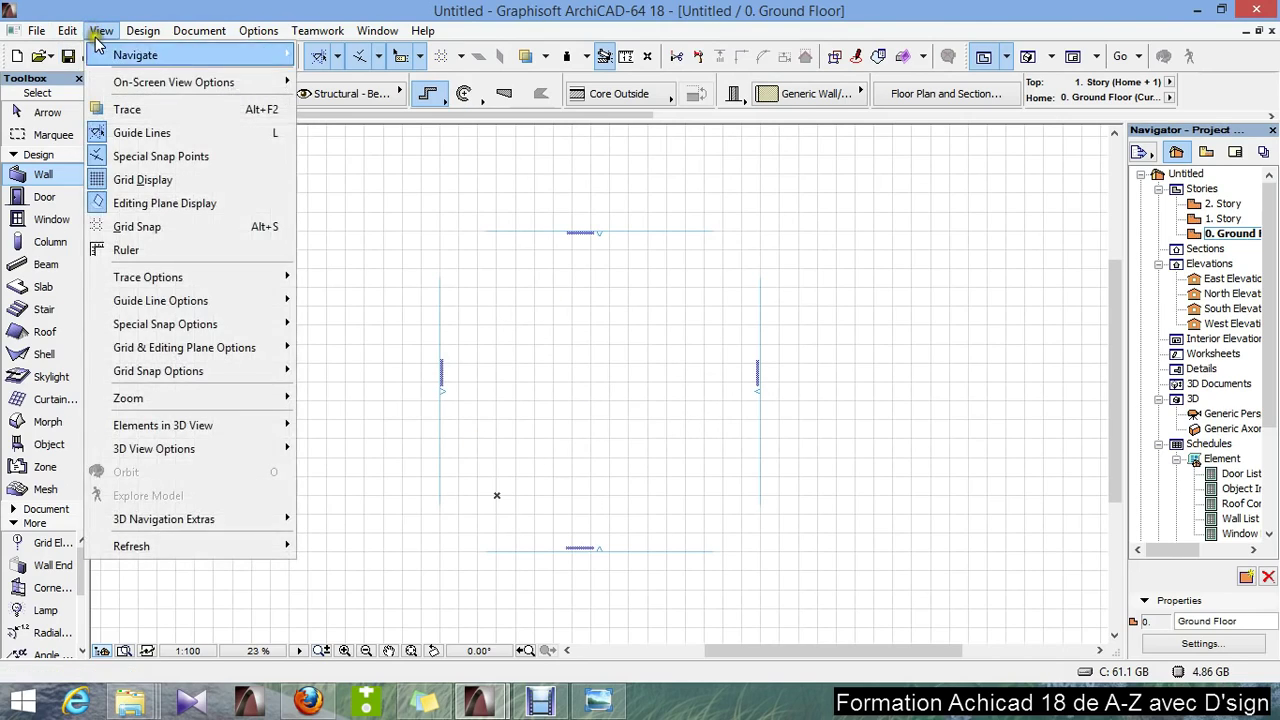
left_click(147, 186)
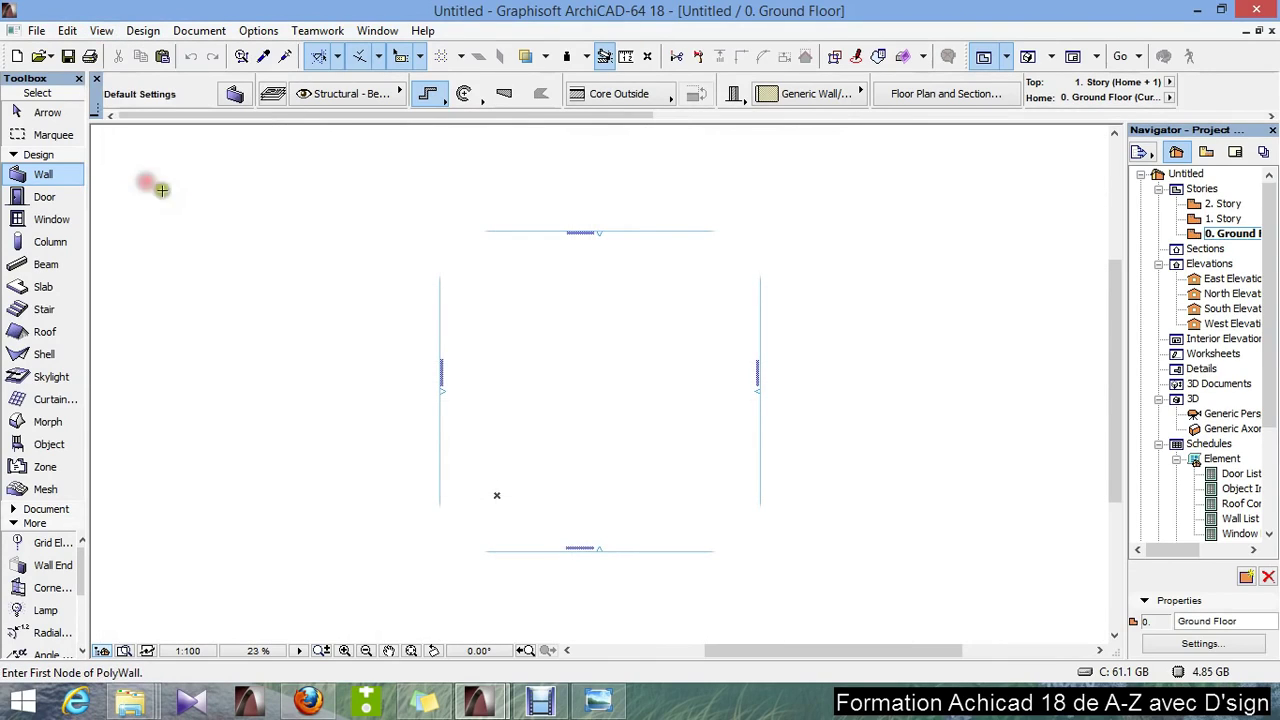
left_click(410, 652)
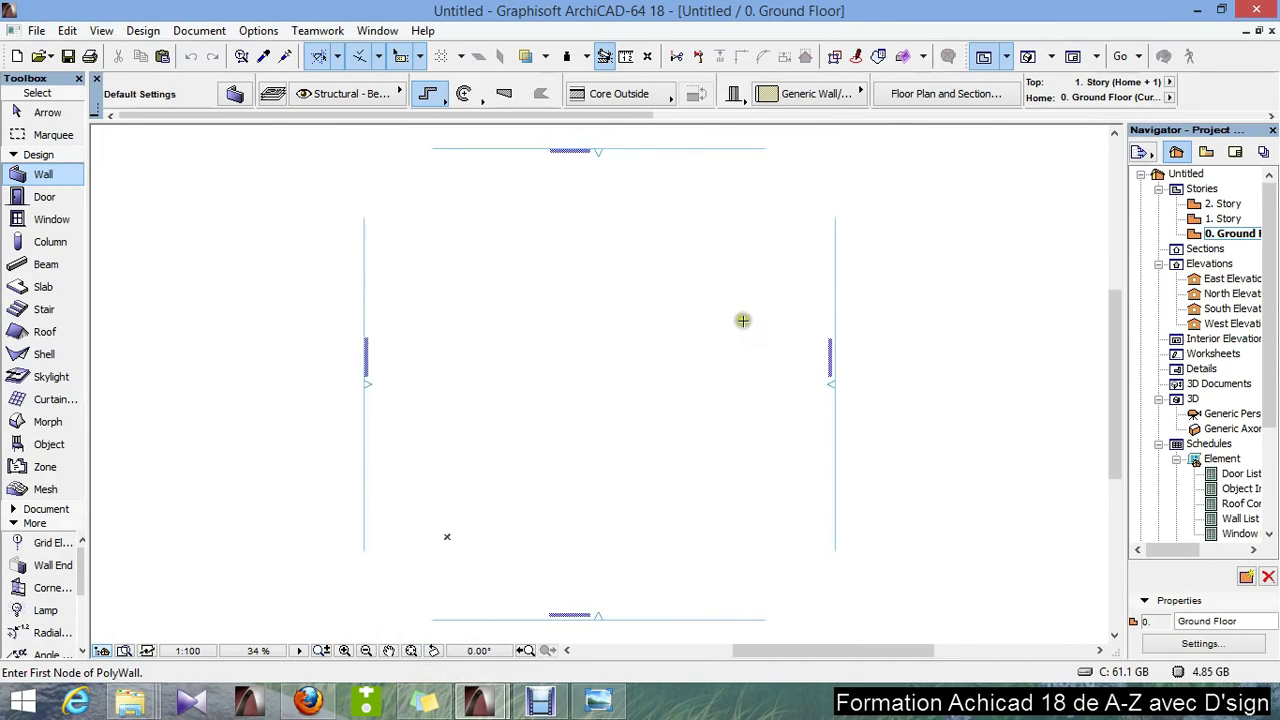
Step: Look at the villa rendering VILLA_ESTHER.jpg in Windows Photo Viewer and return to the ArchiCAD floor plan
left_click(618, 703)
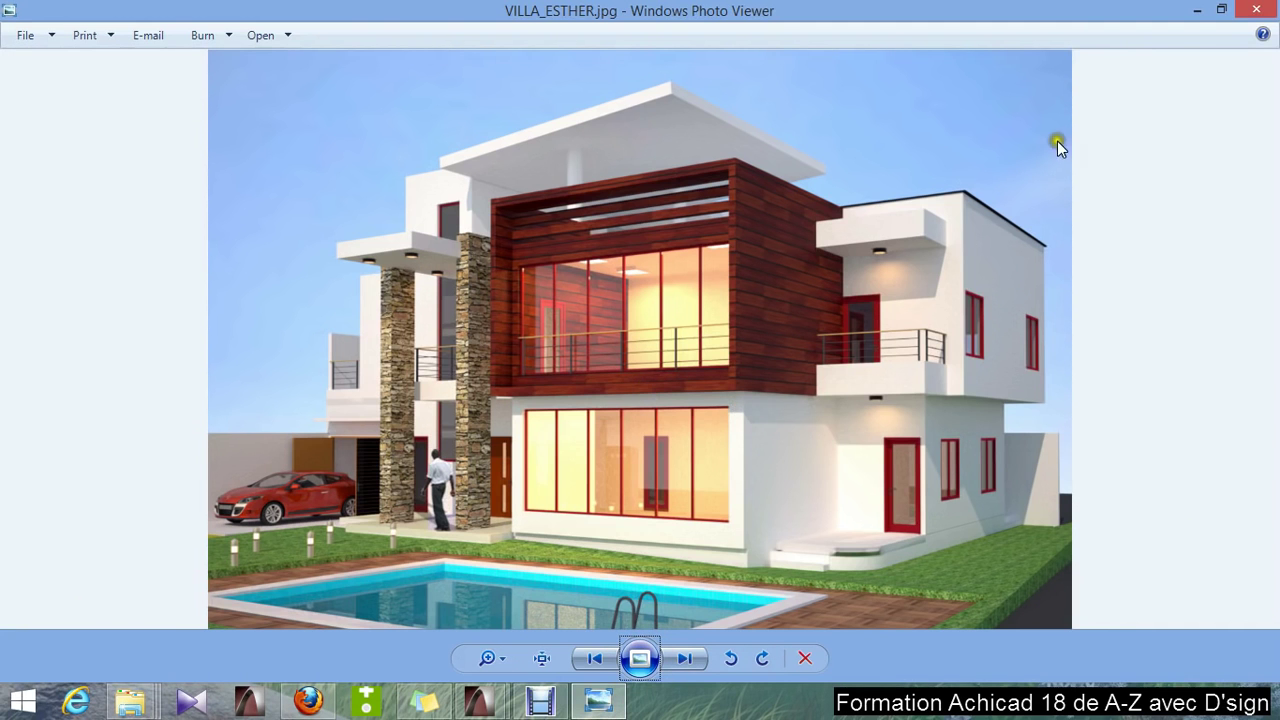
left_click(1196, 10)
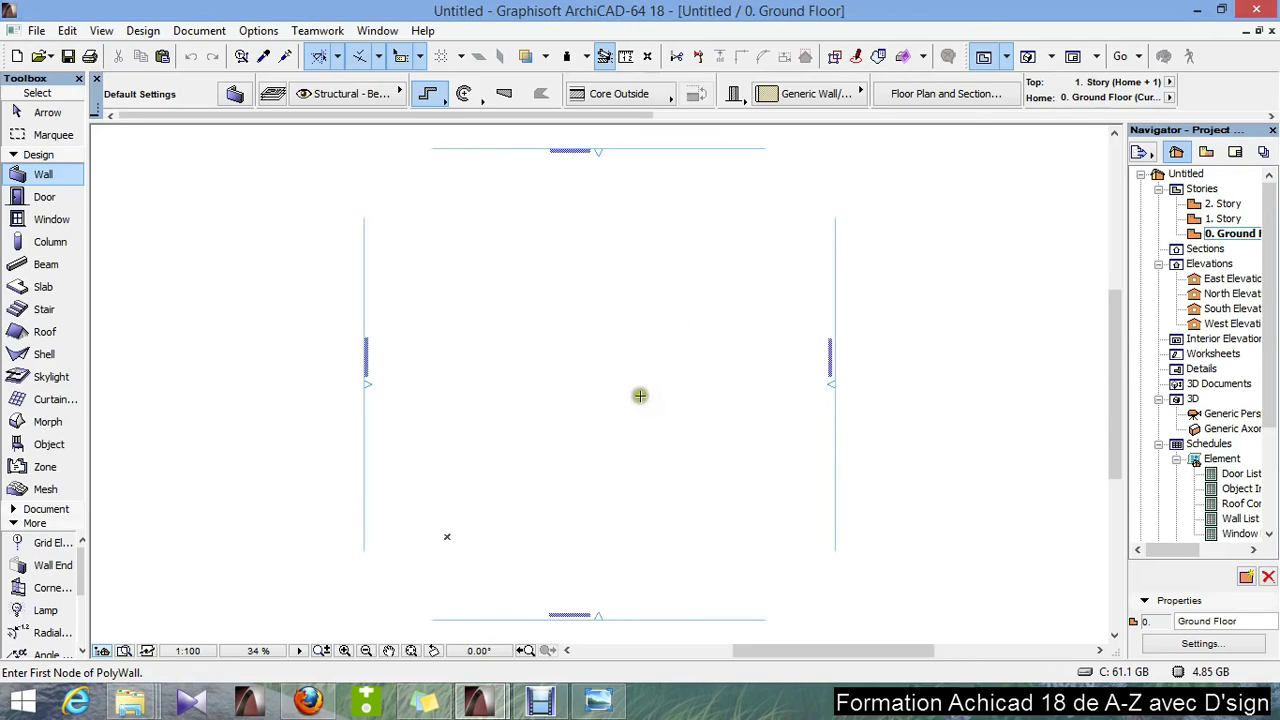
Step: Start a new grid system that places columns at grid line intersections, dimension lines and a total dimension
left_click(143, 31)
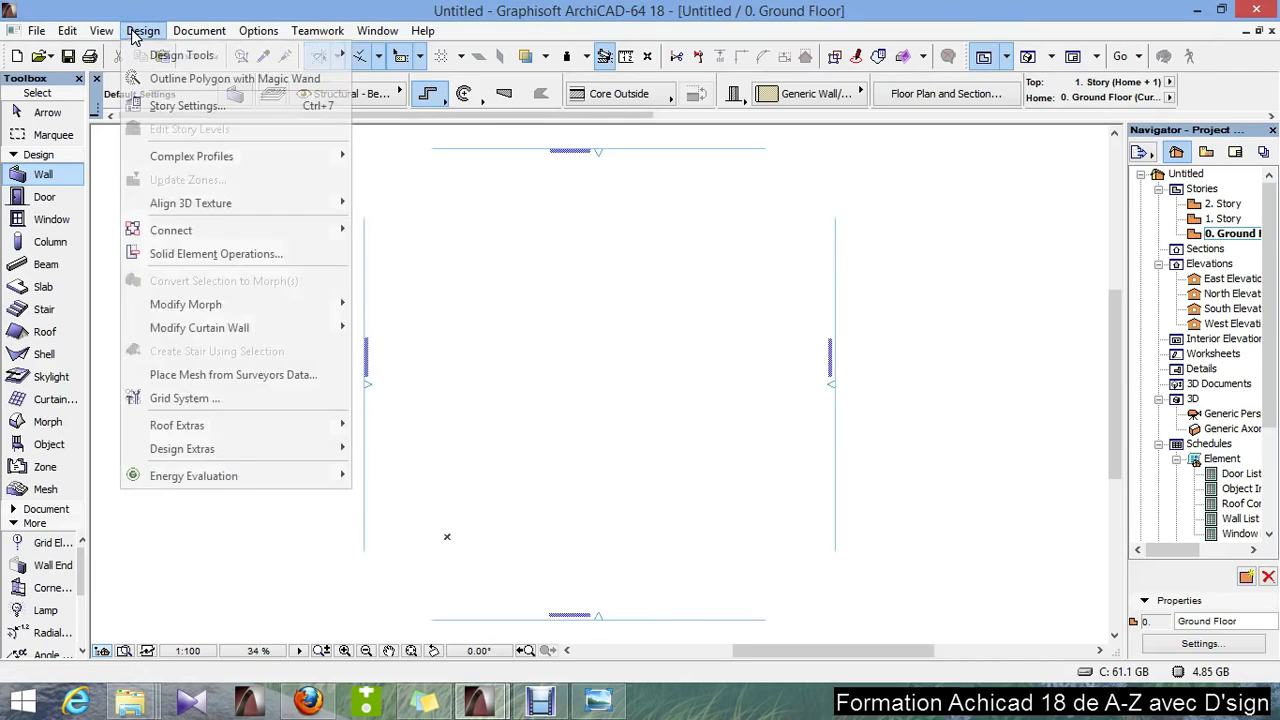
left_click(205, 400)
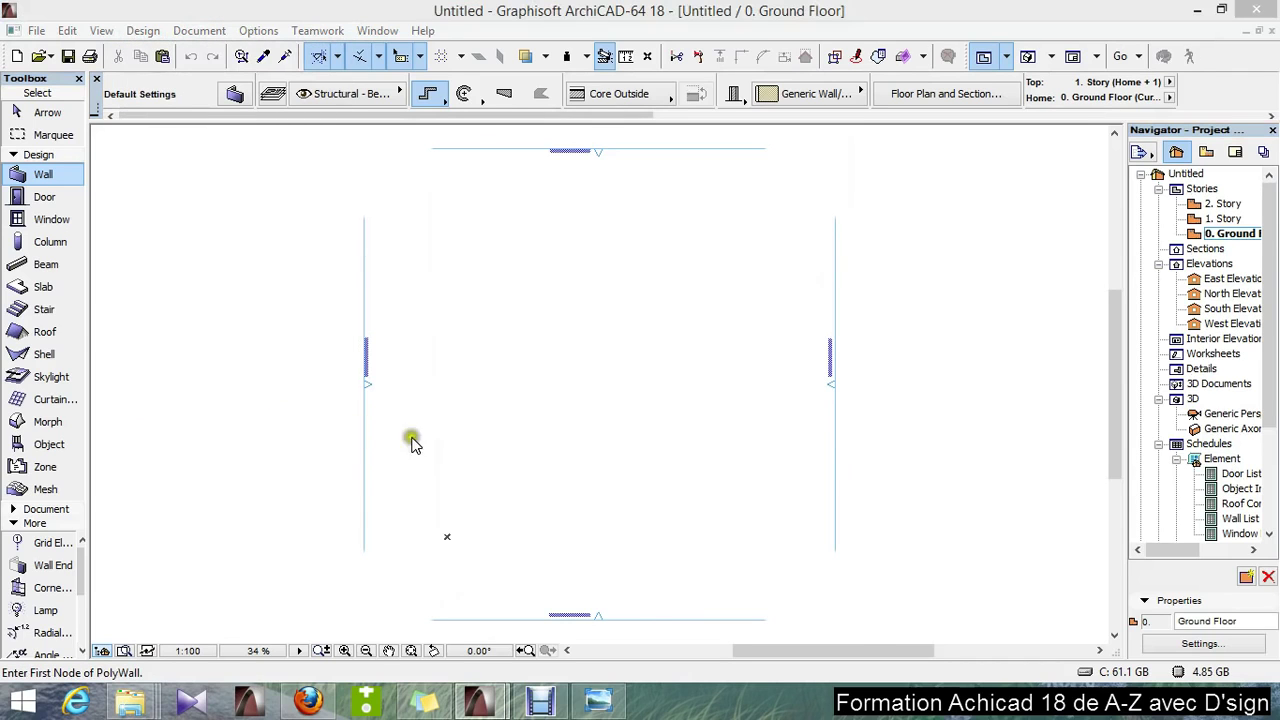
left_click(449, 200)
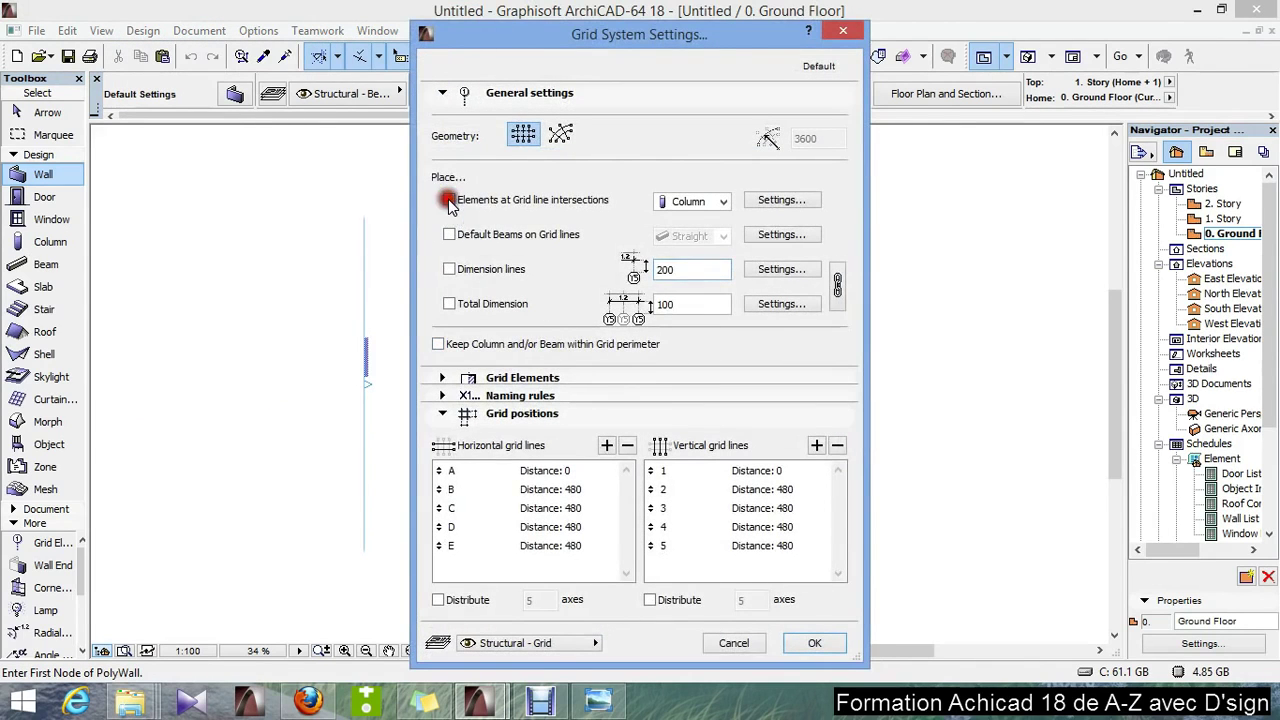
left_click(449, 269)
left_click(449, 304)
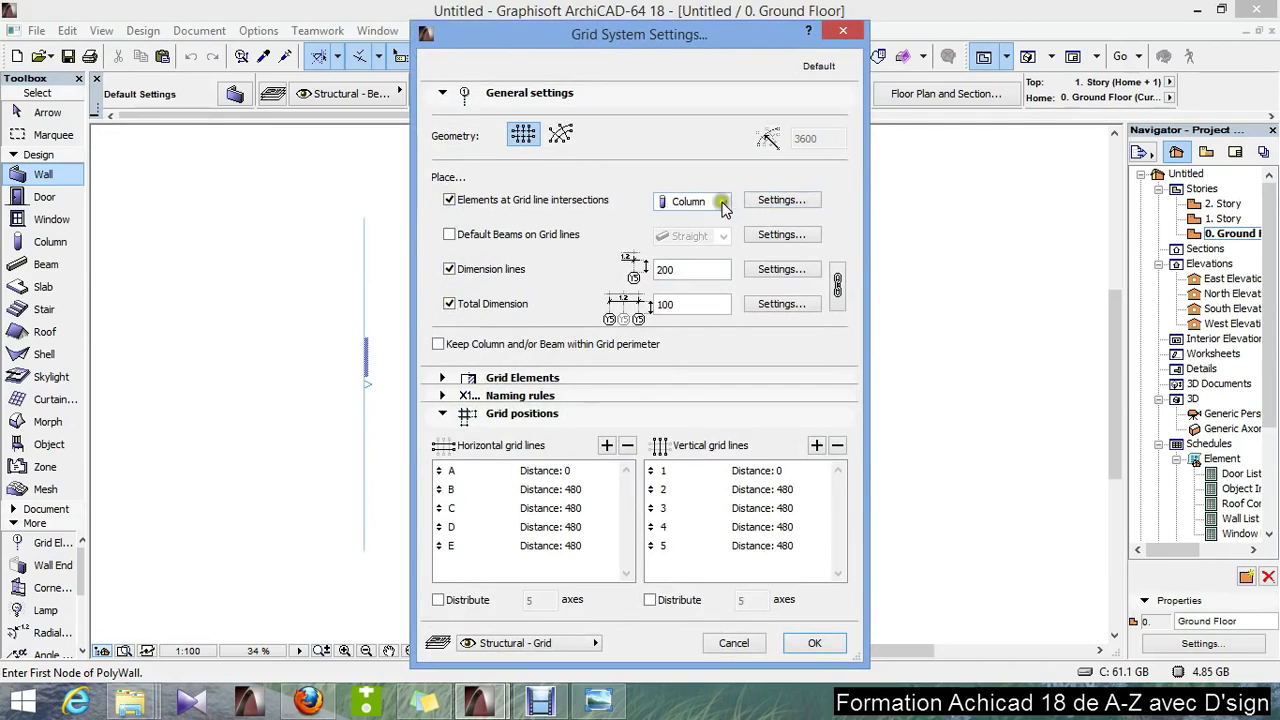
Step: Set the cross-section of the grid's columns to 20 by 20 cm
left_click(776, 202)
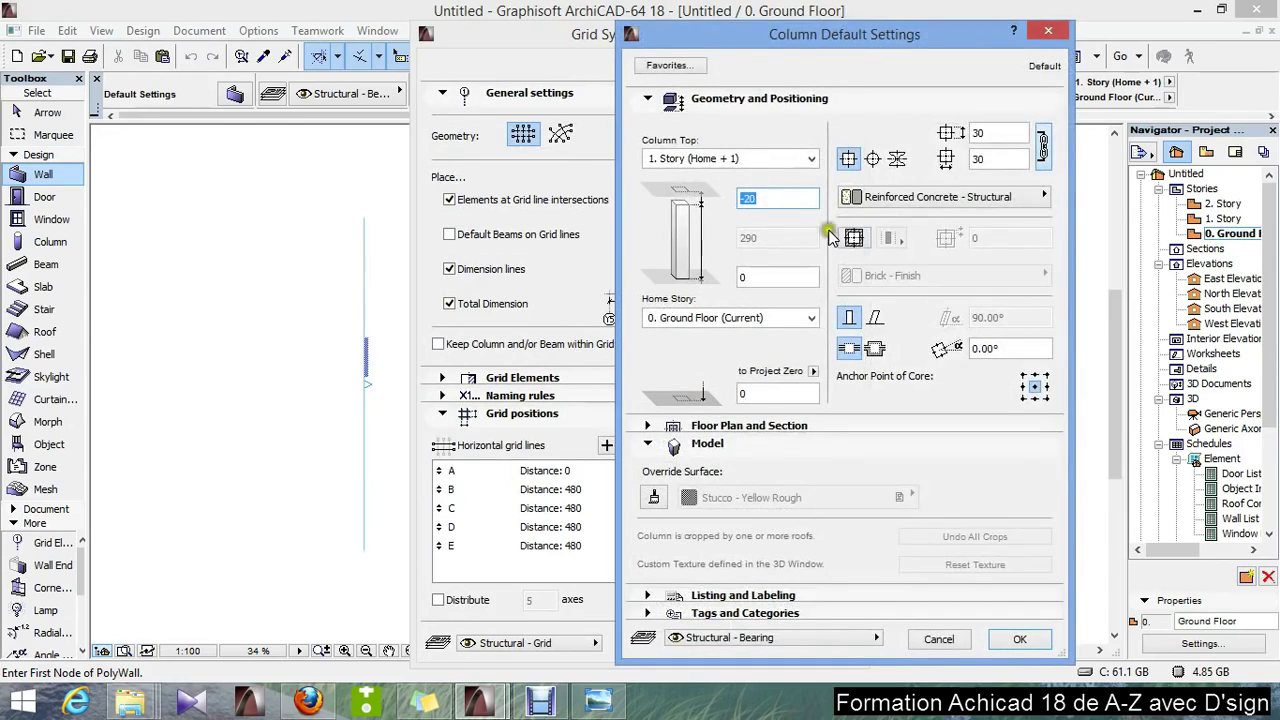
left_click(995, 133)
left_click(873, 160)
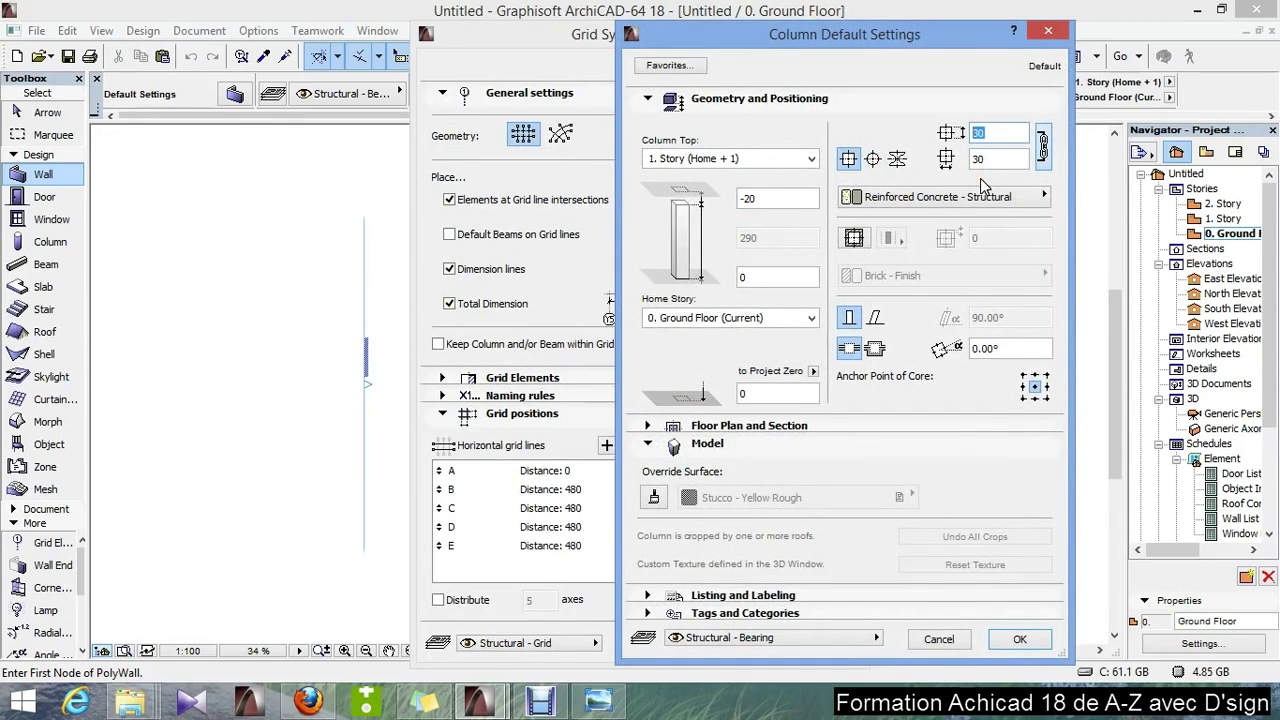
type("20")
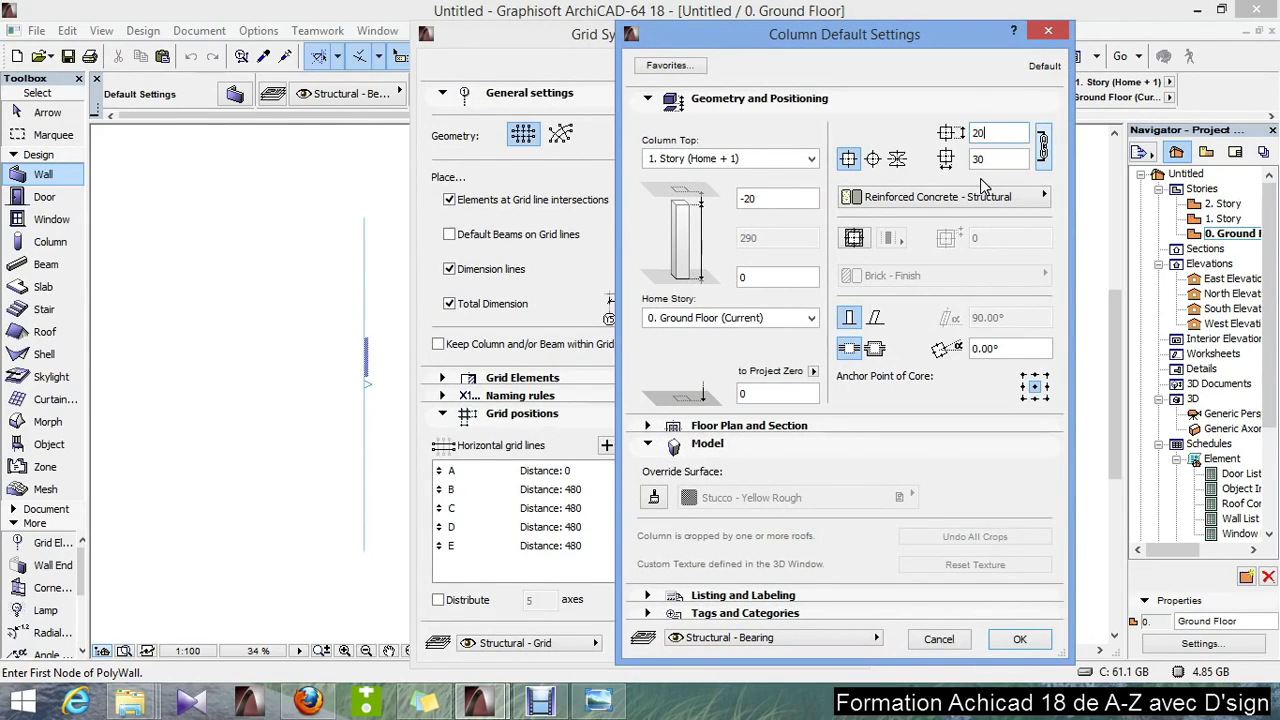
key("Tab")
Step: Override the surface of the grid's columns with Stucco - White Rough and accept the column settings
left_click(653, 500)
left_click(805, 508)
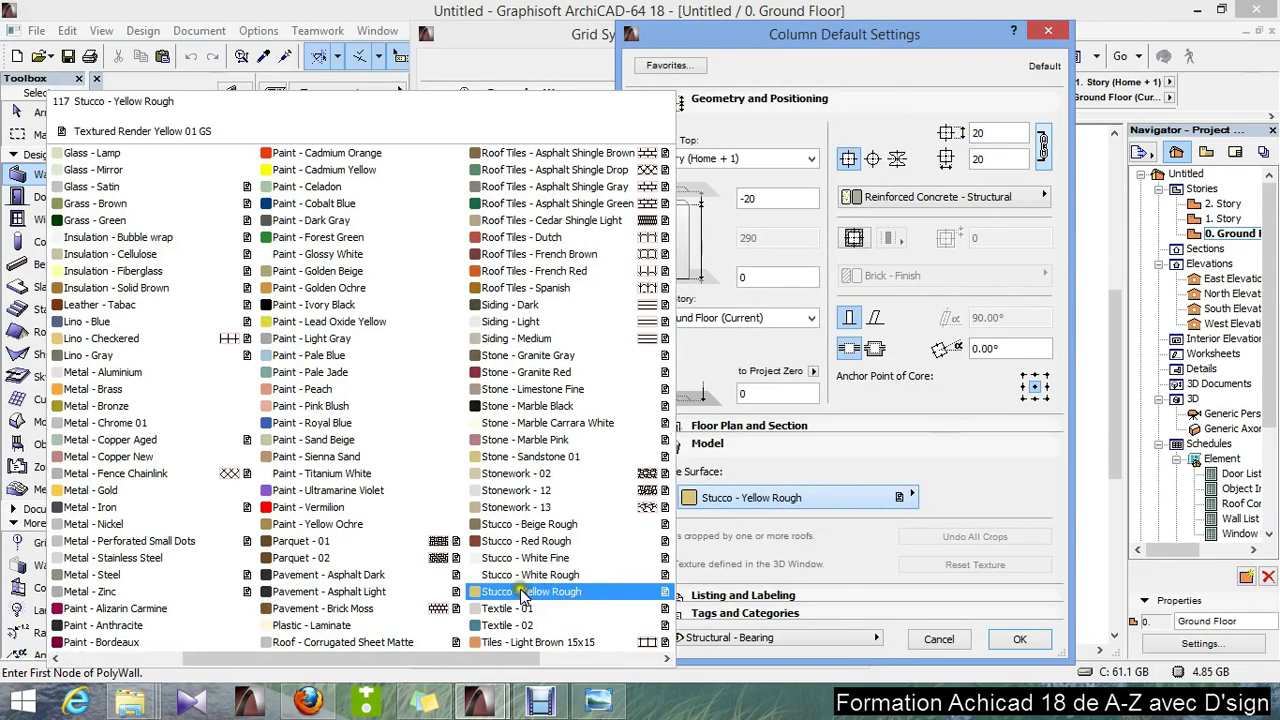
left_click(553, 574)
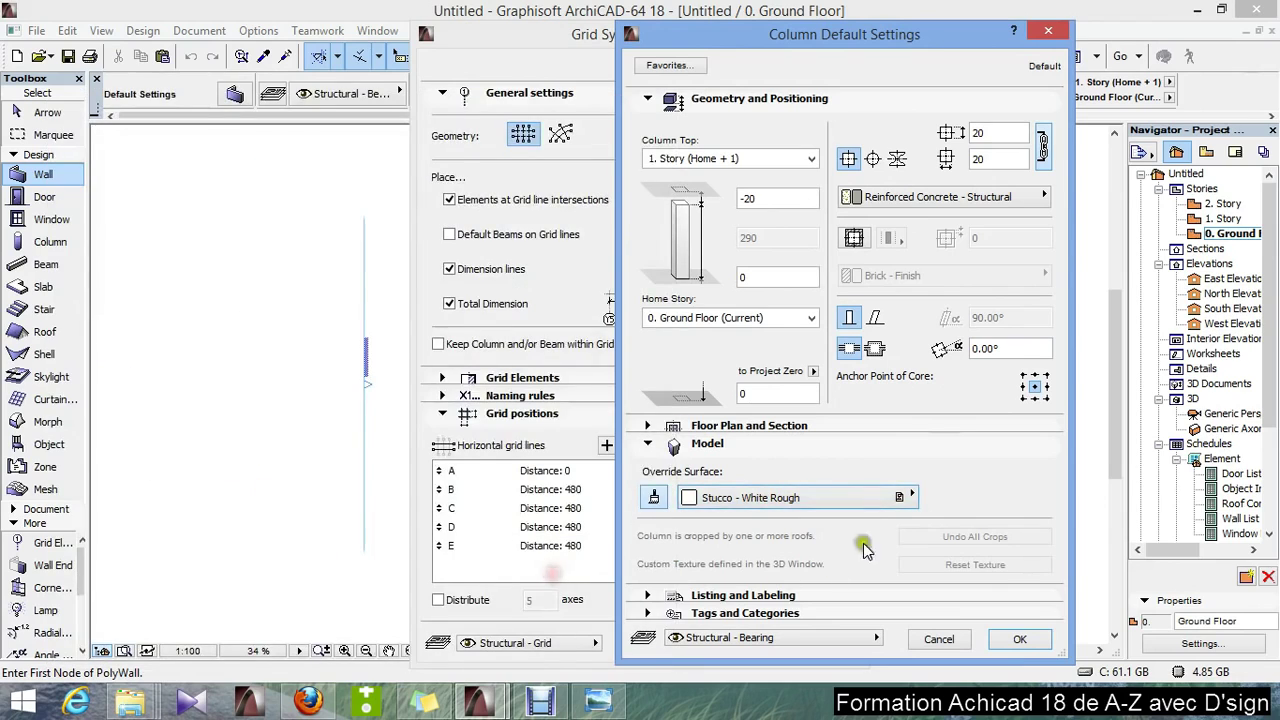
left_click(1018, 640)
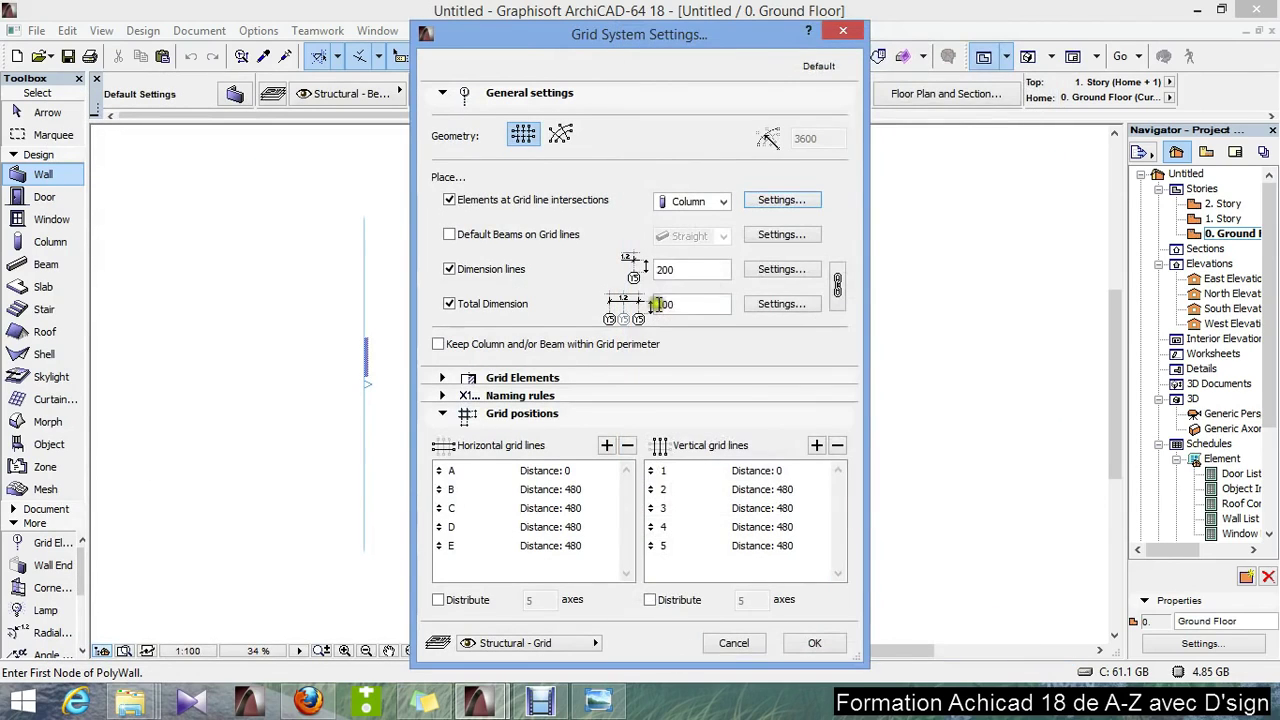
Step: Set the grid's dimension line distance to 90 and the total dimension distance to 50
type("90")
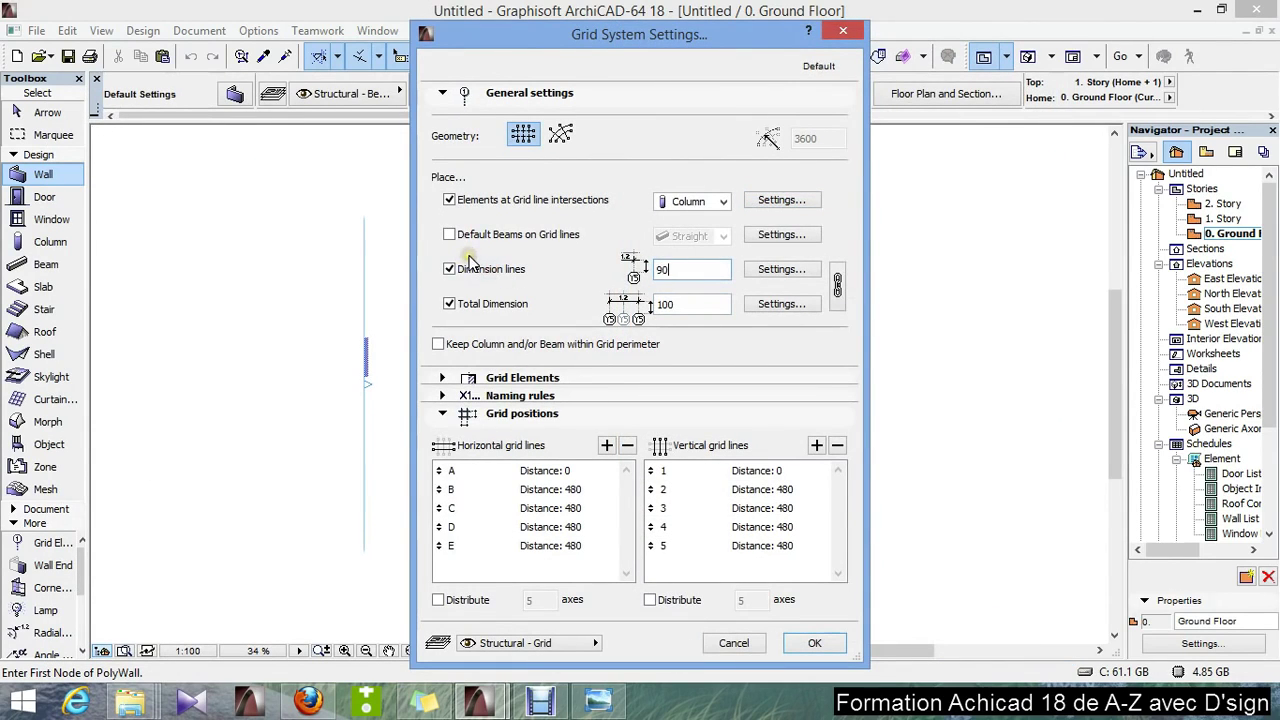
left_click(681, 304)
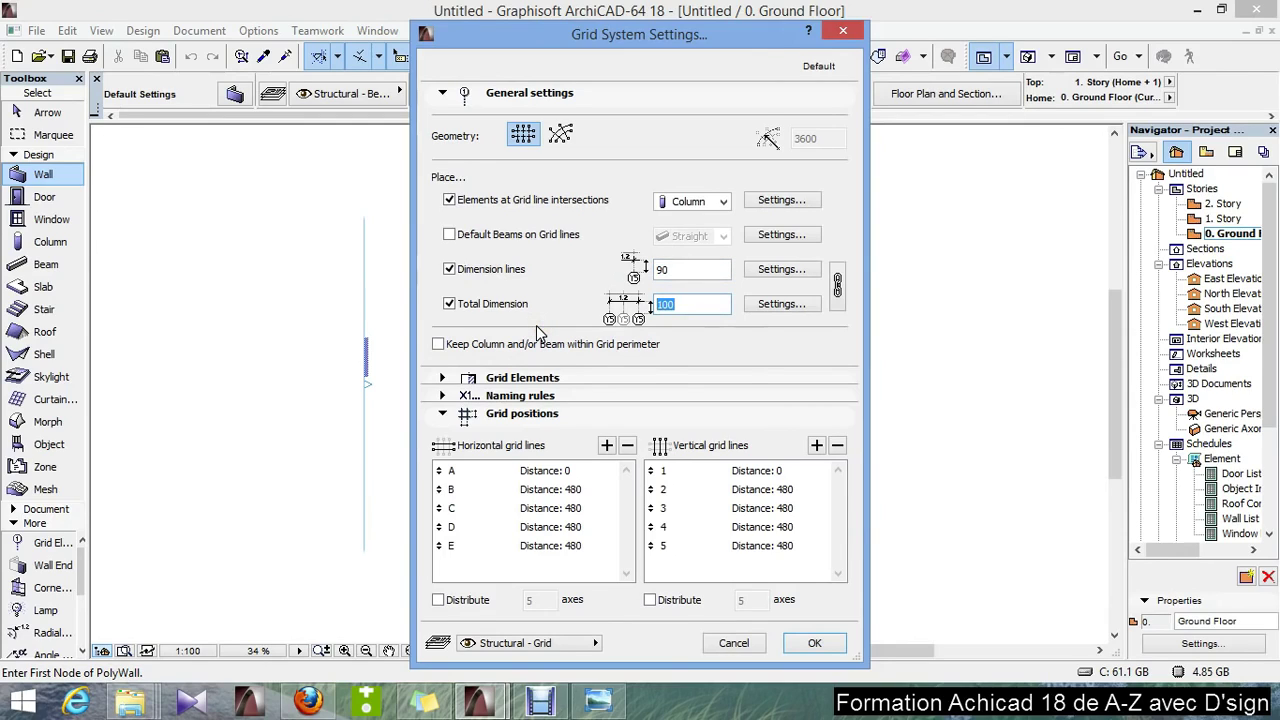
type("50")
Step: Set the marker size of the grid elements to 6 mm and the grid line extension to 150
left_click(440, 378)
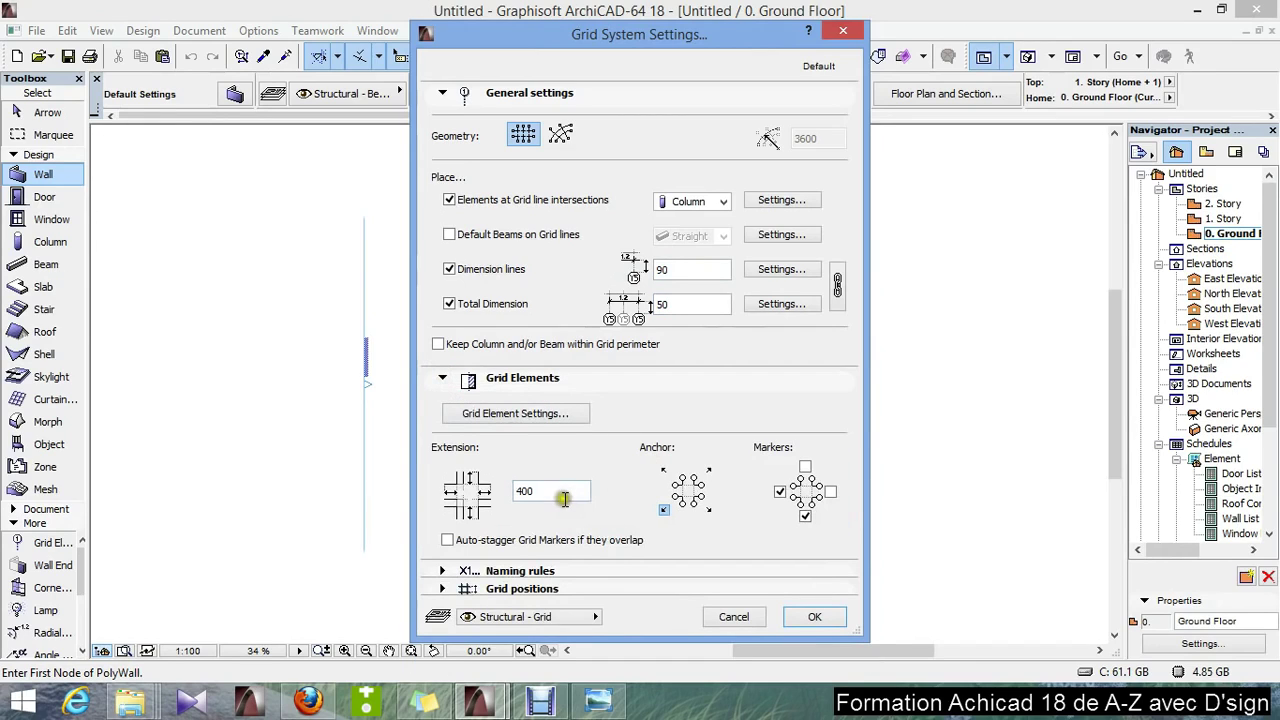
left_click(547, 415)
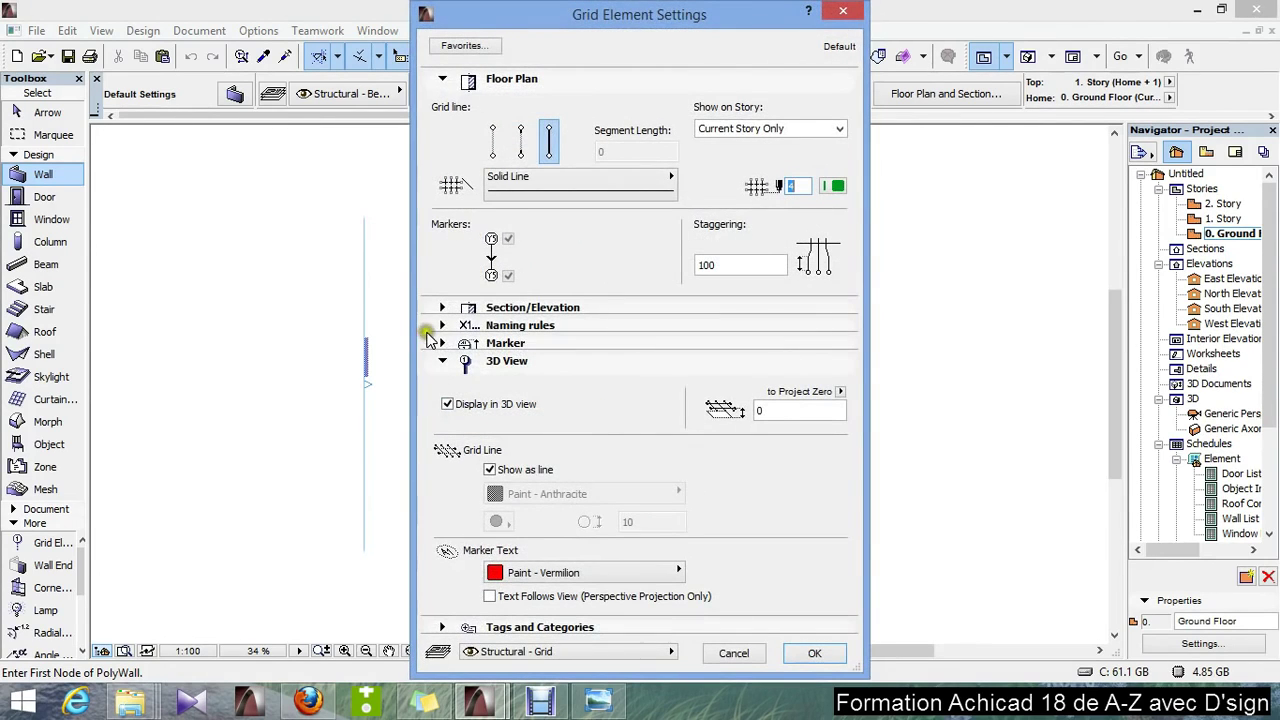
left_click(442, 343)
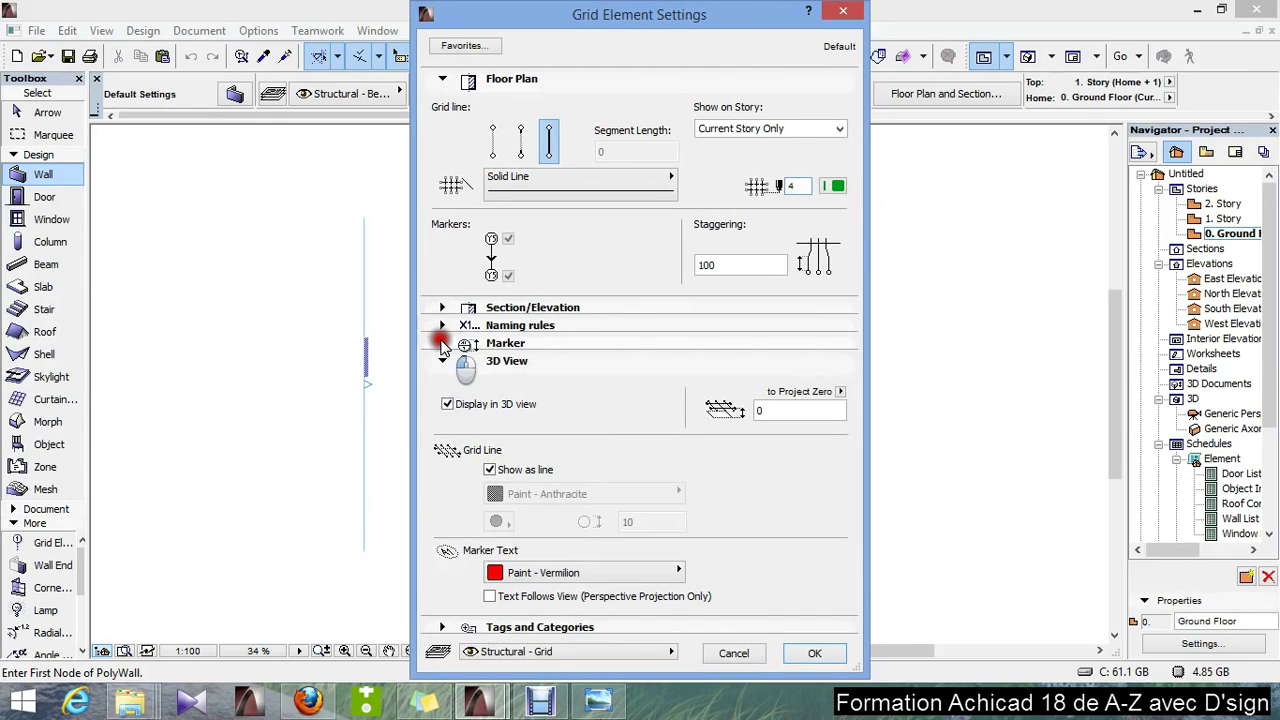
left_click(668, 404)
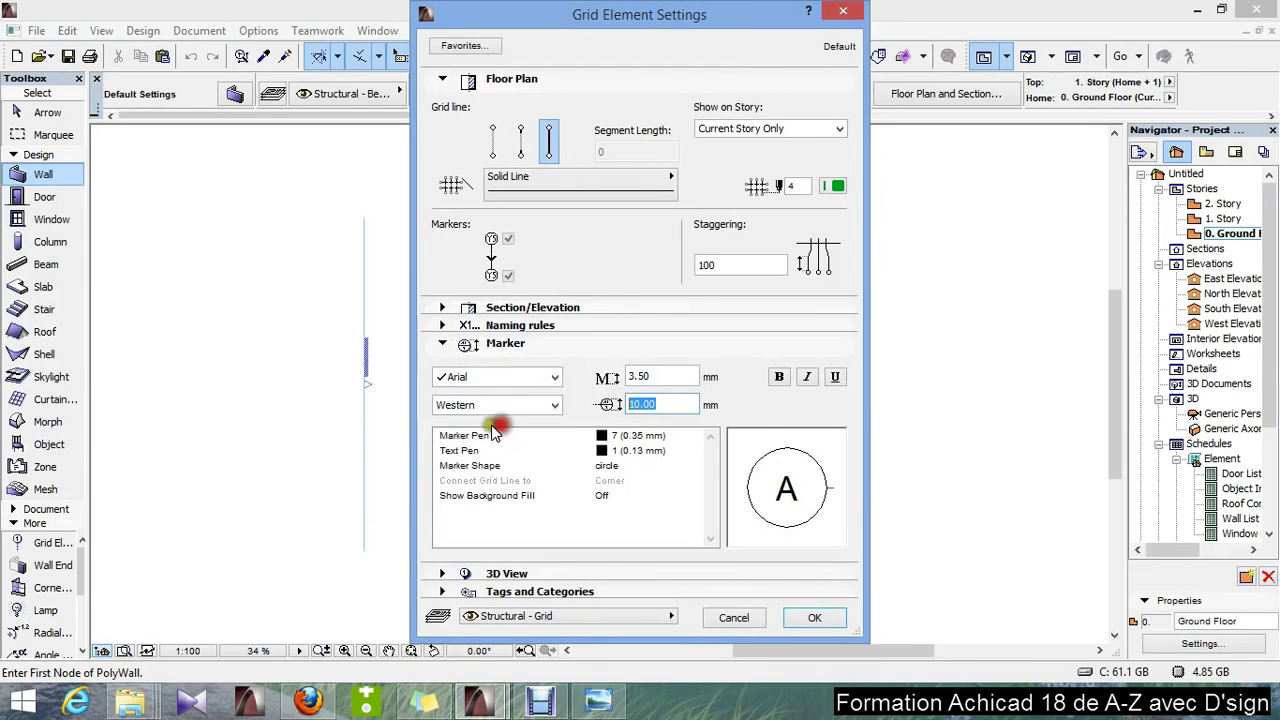
type("6")
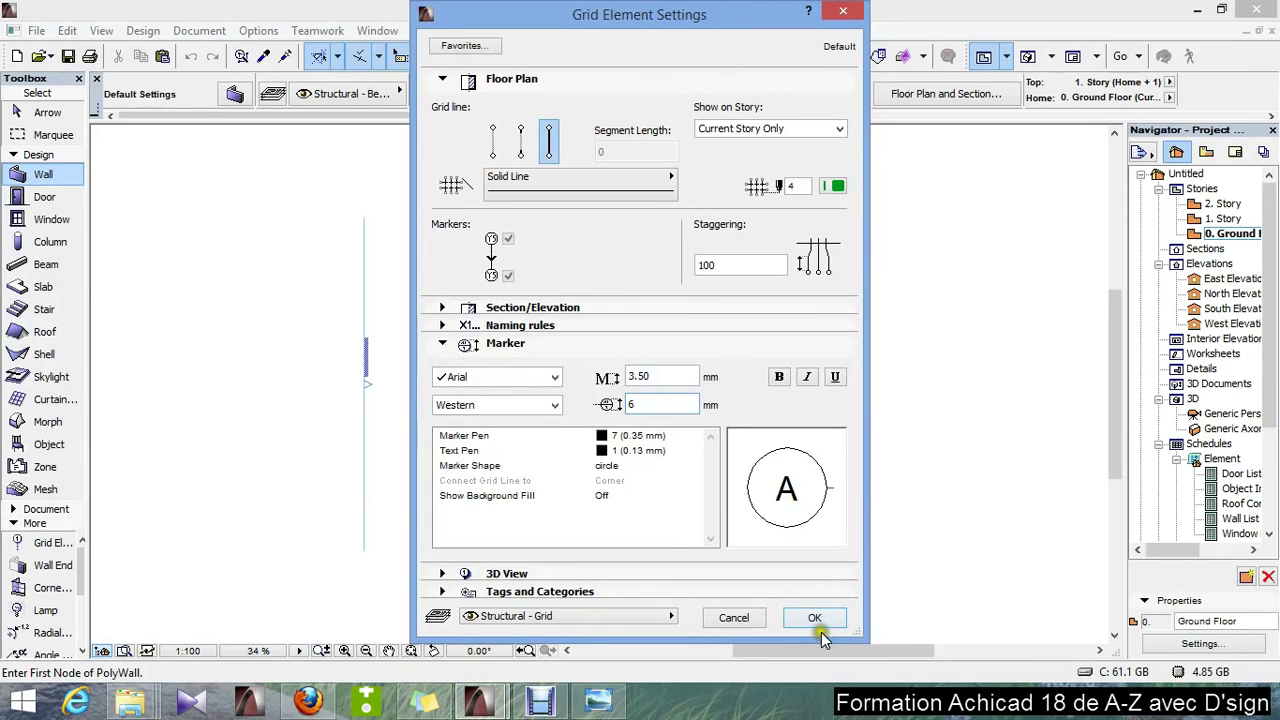
left_click(817, 618)
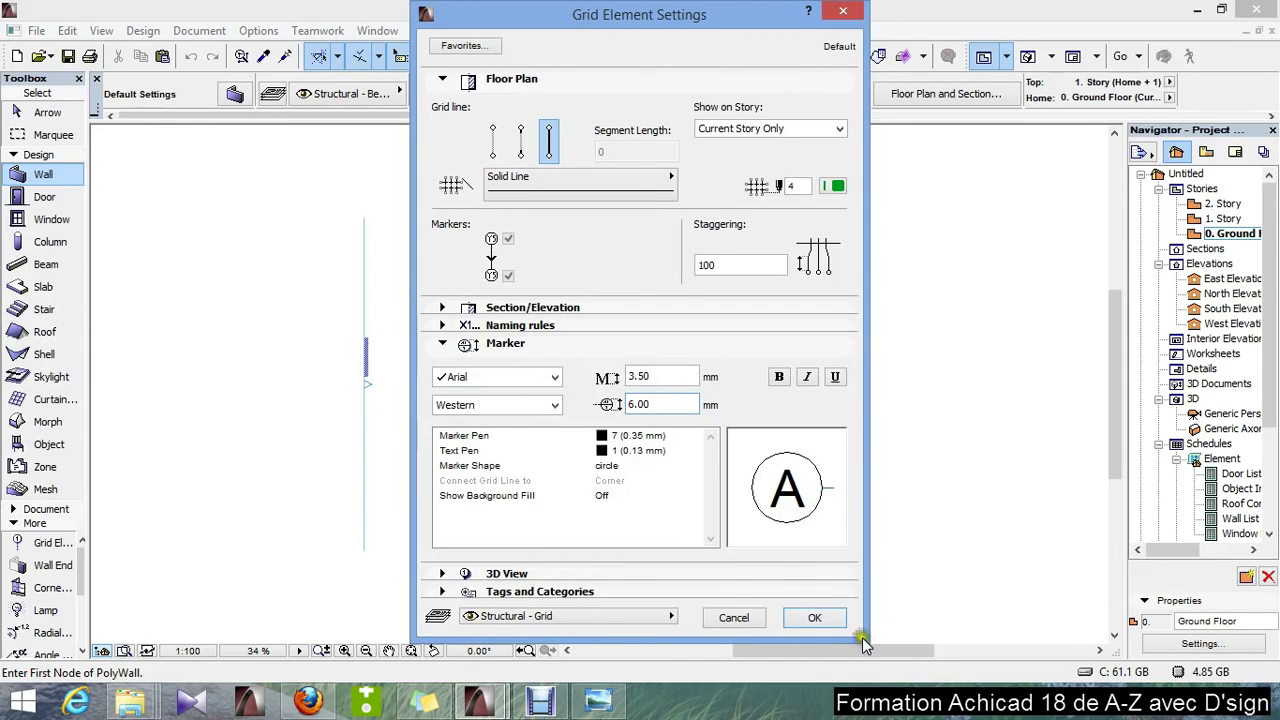
left_click(812, 620)
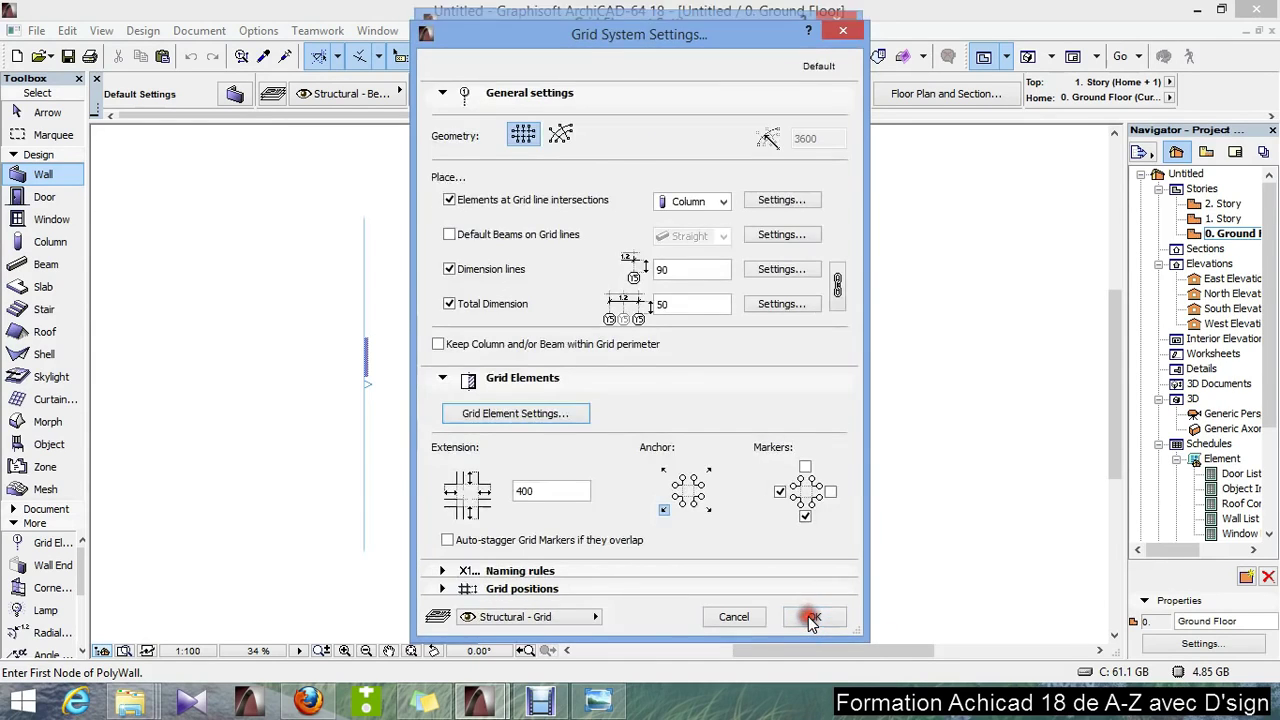
double_click(550, 490)
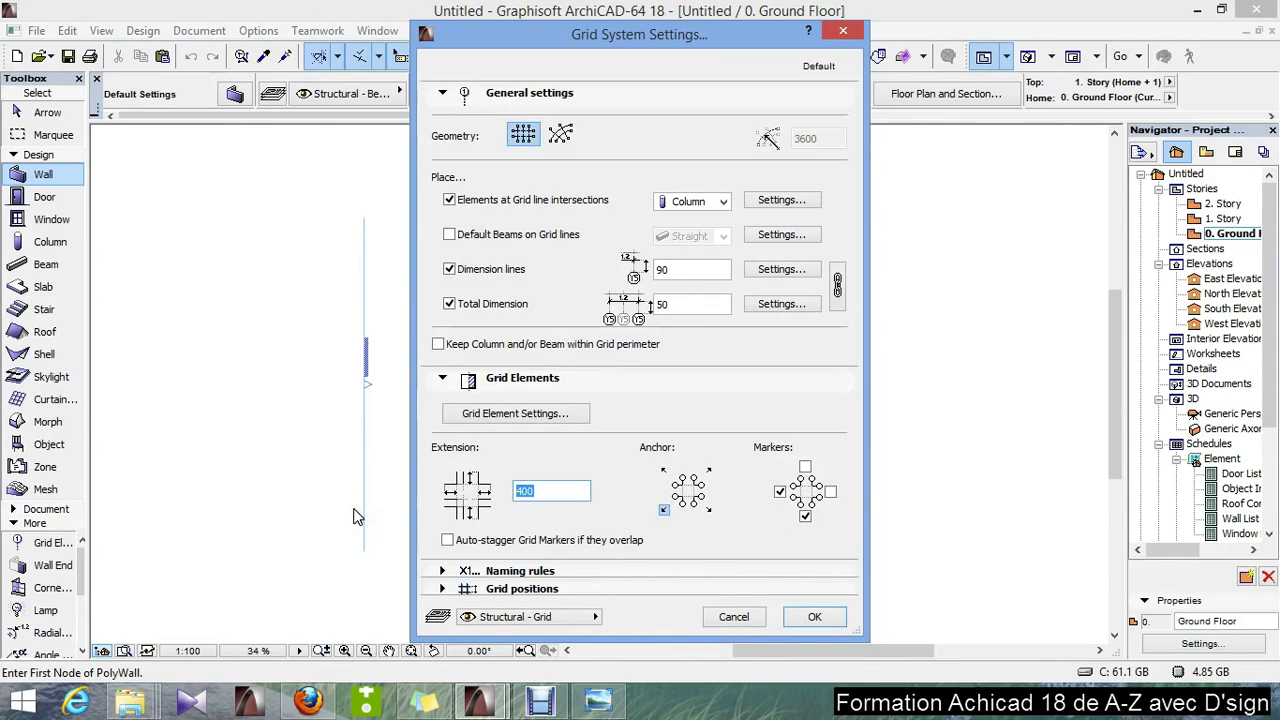
type("150")
Step: Remove horizontal grid lines E and D from the grid positions
left_click(443, 590)
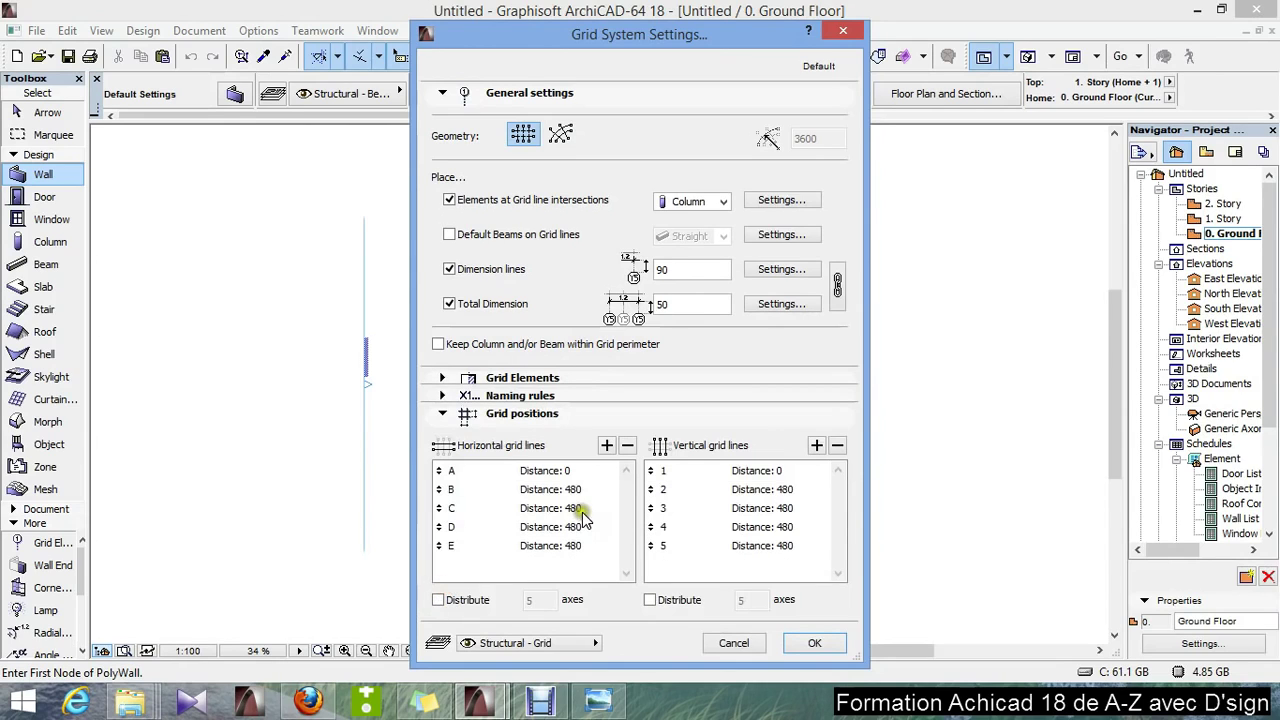
left_click(531, 549)
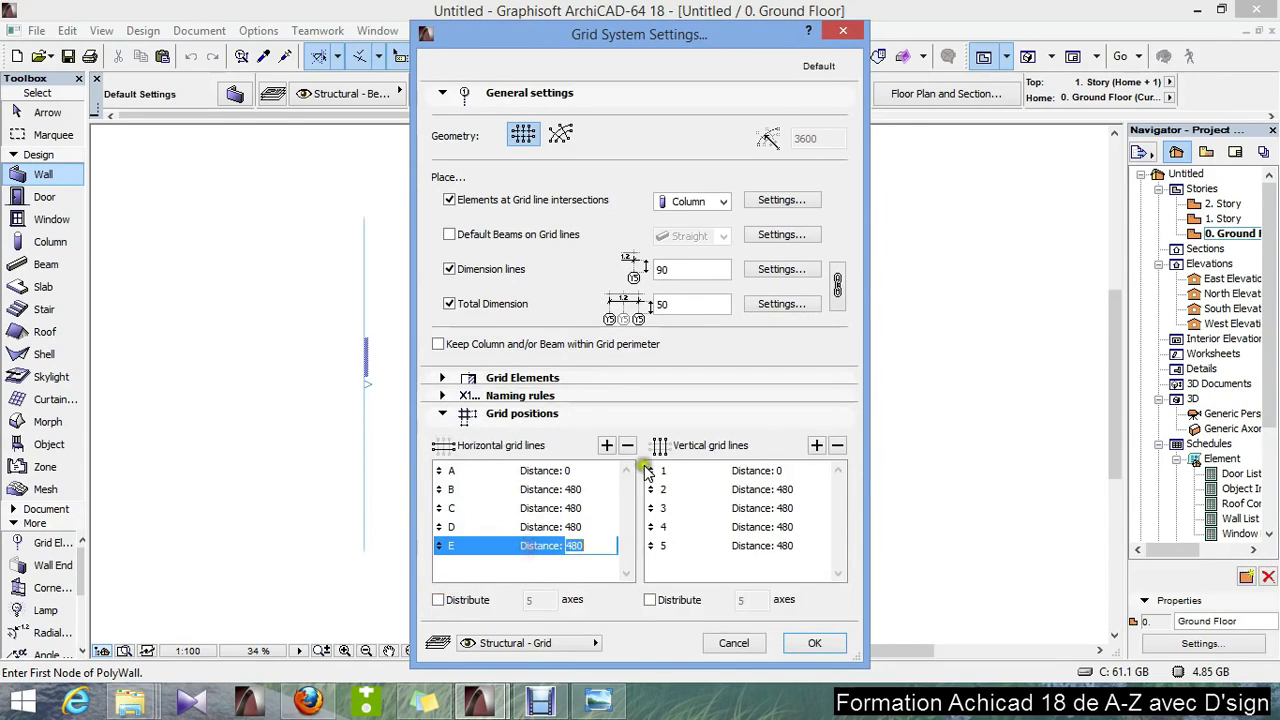
left_click(628, 446)
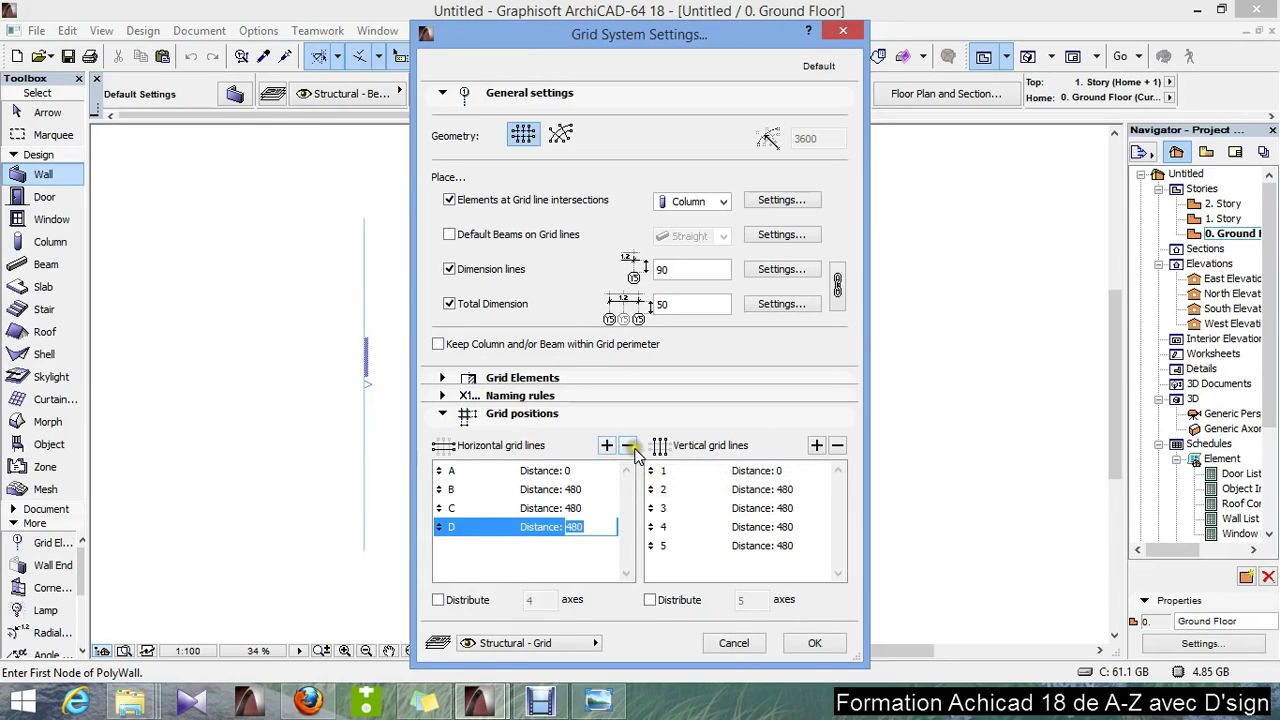
left_click(628, 446)
Step: Set the distance of horizontal grid line B to 430 and of line C to 290
left_click(590, 489)
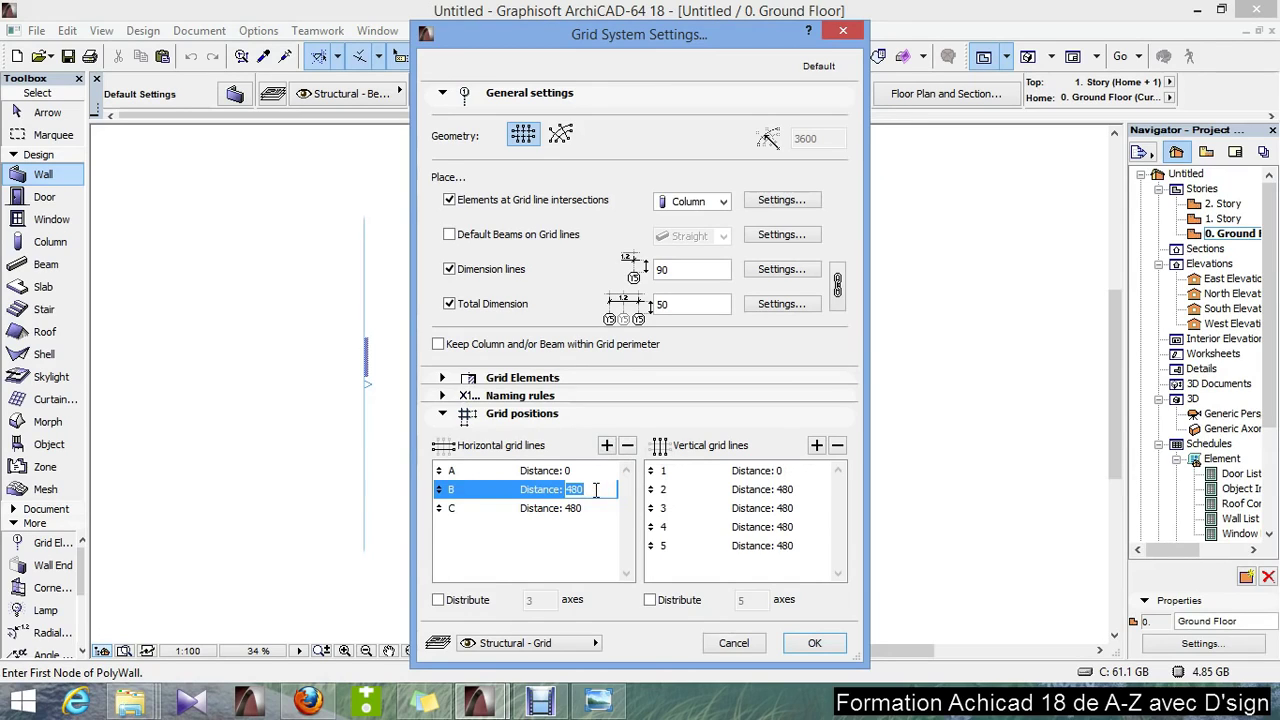
type("430")
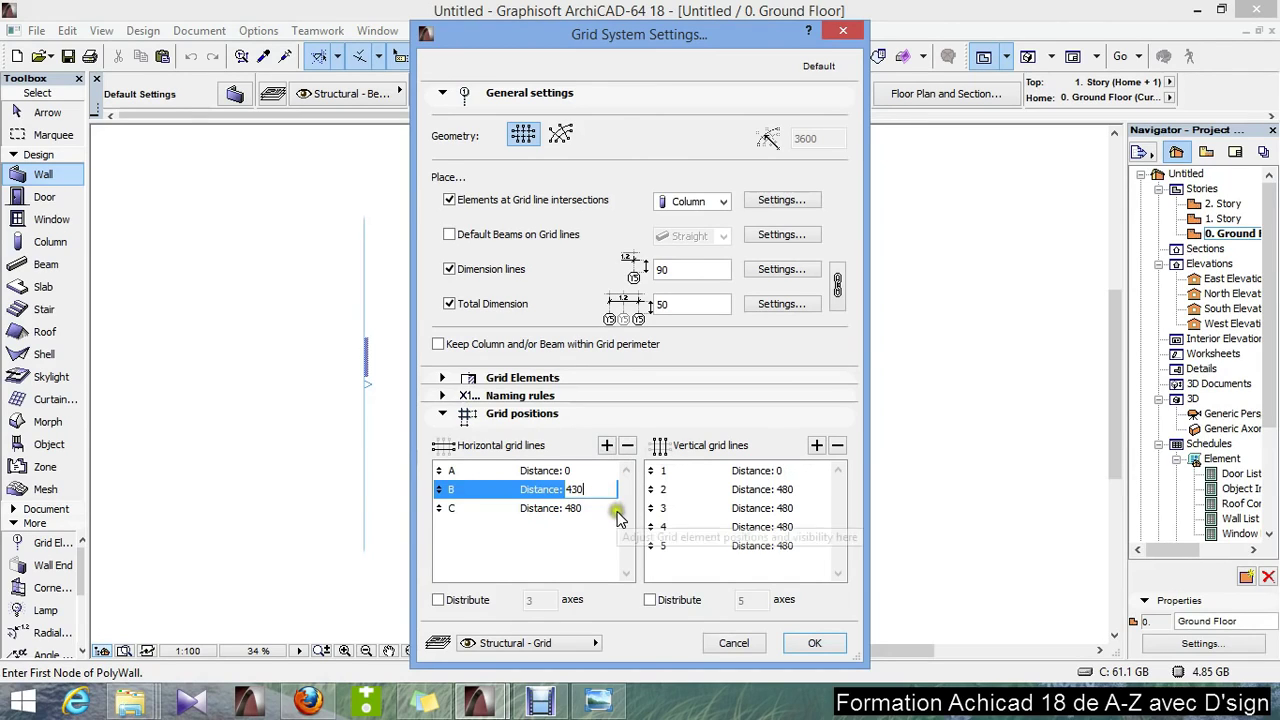
left_click(608, 509)
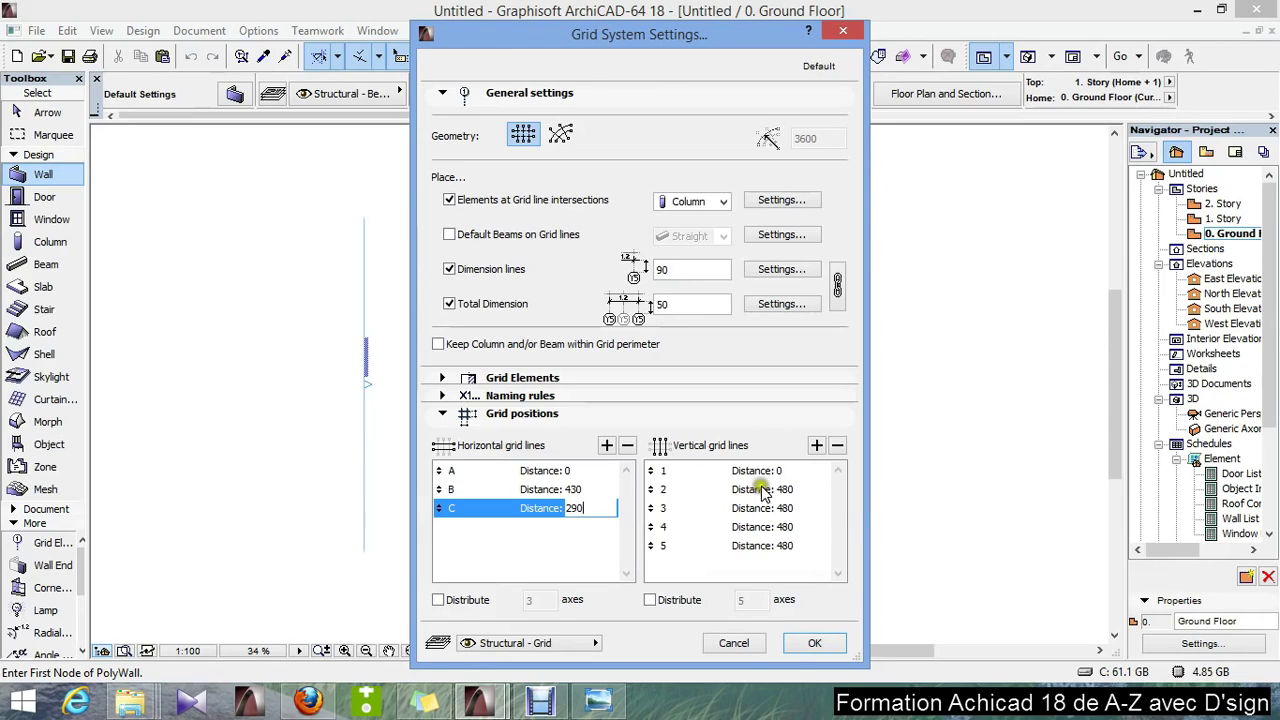
Step: Set the distances of vertical grid lines 2, 3, 4 and 5 to 200, 470, 315 and 285
left_click(795, 492)
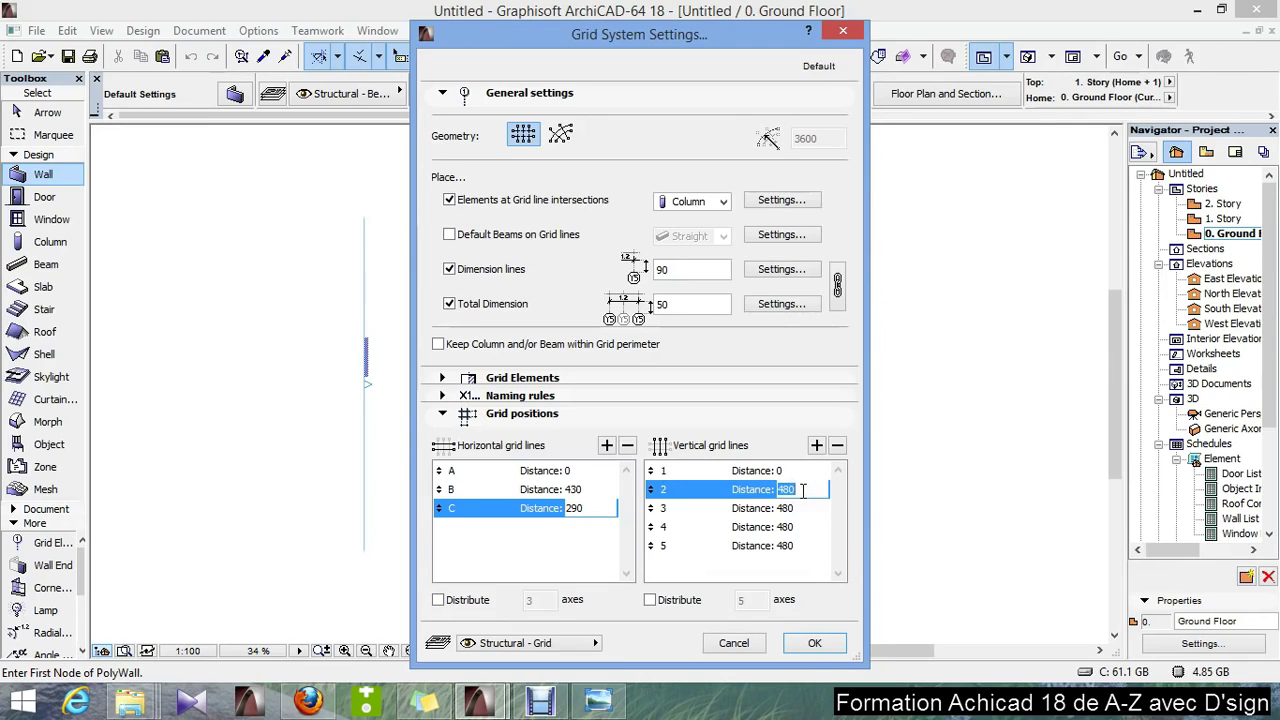
type("200")
left_click(809, 509)
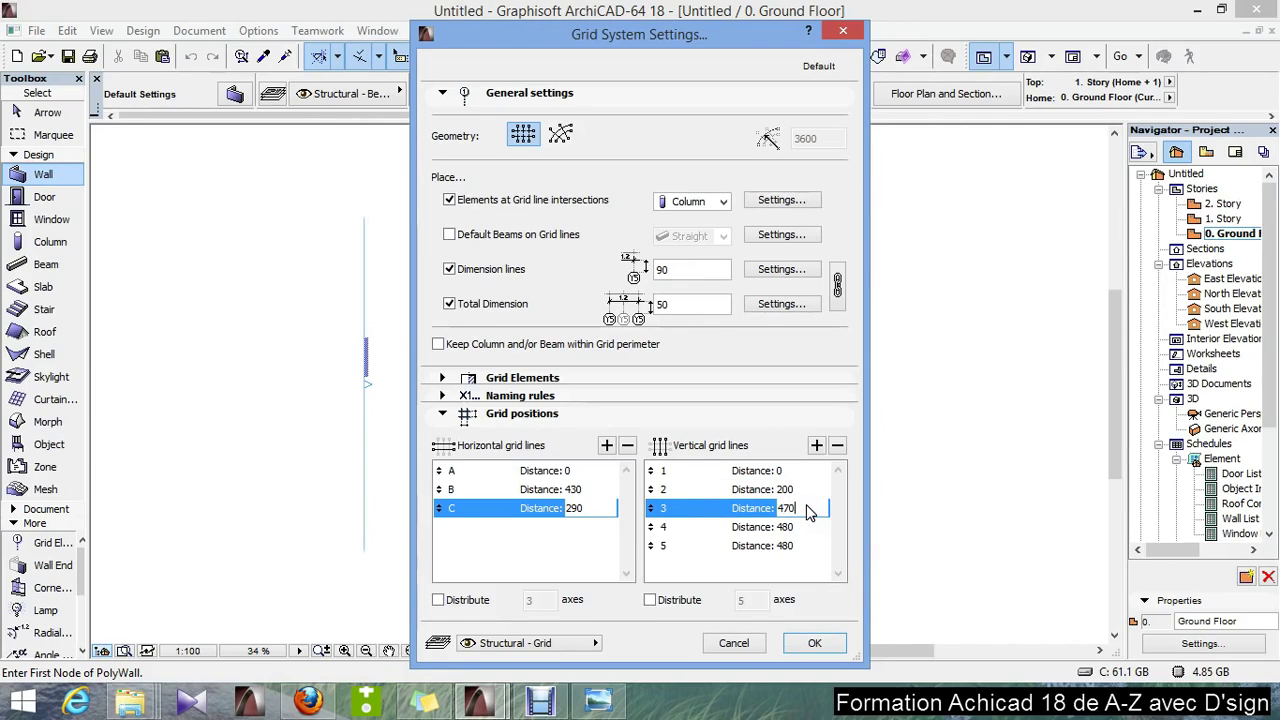
left_click(805, 530)
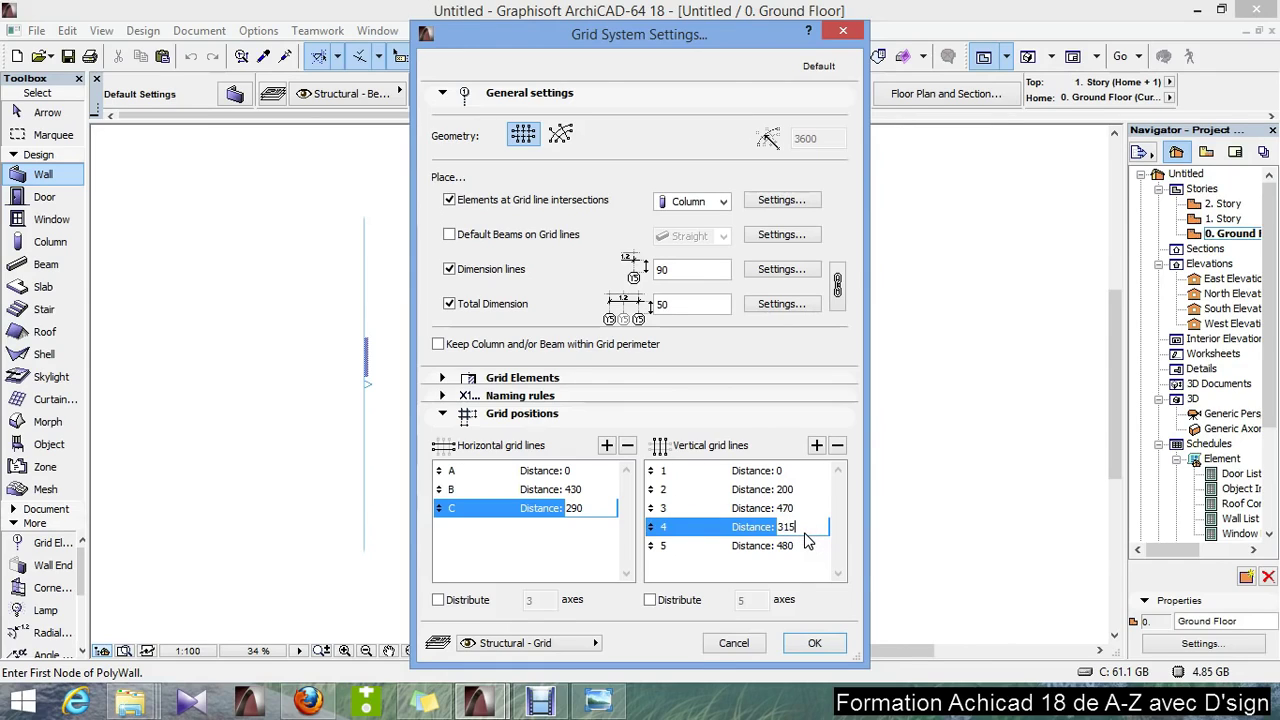
left_click(810, 548)
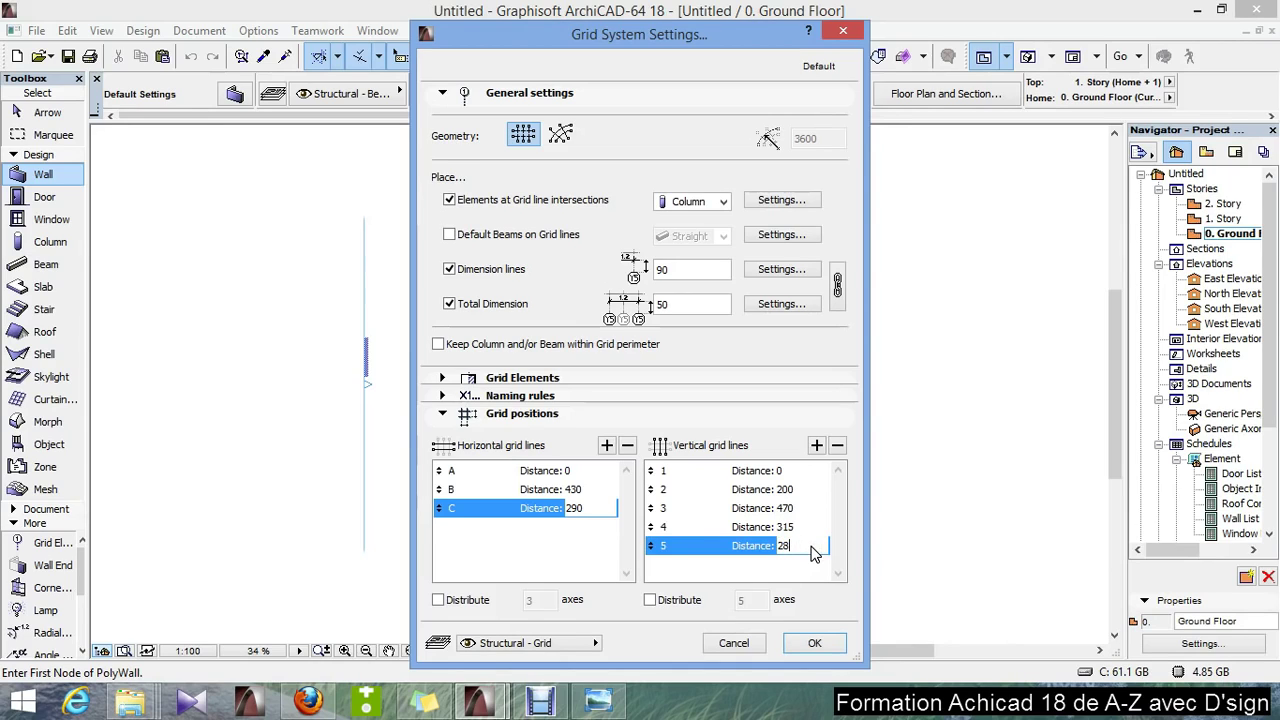
key("BackSpace")
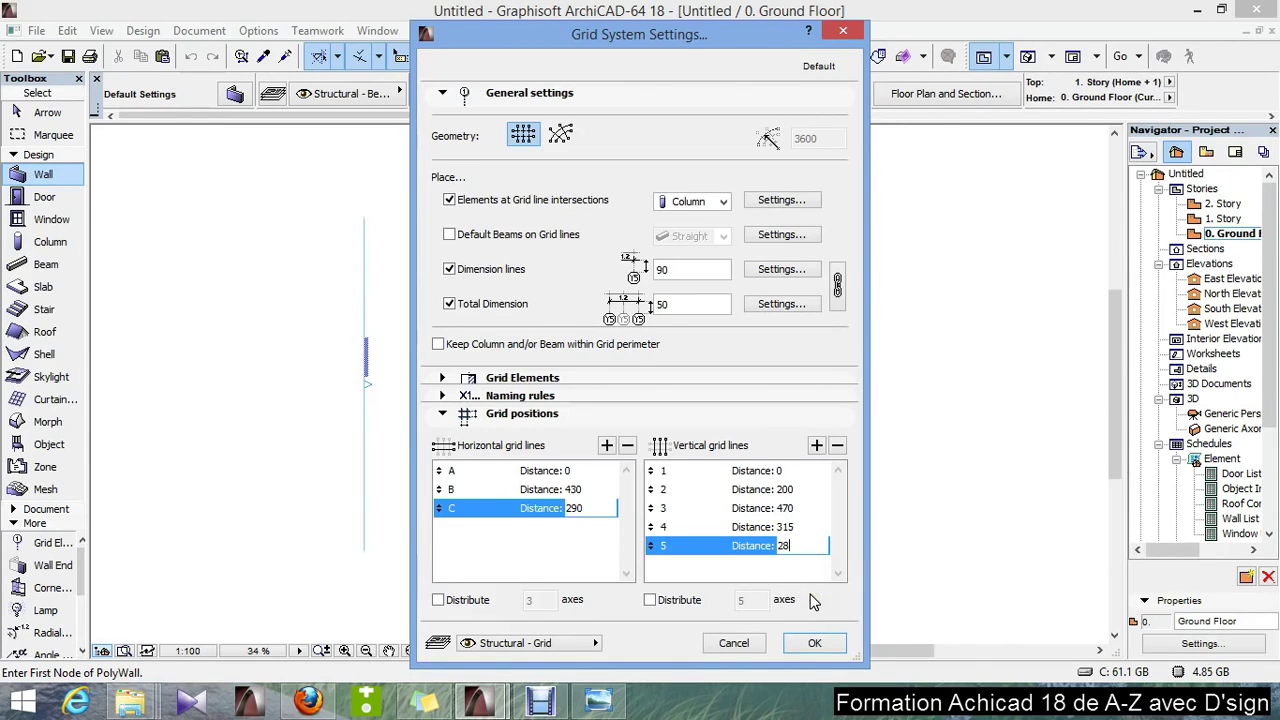
type("5")
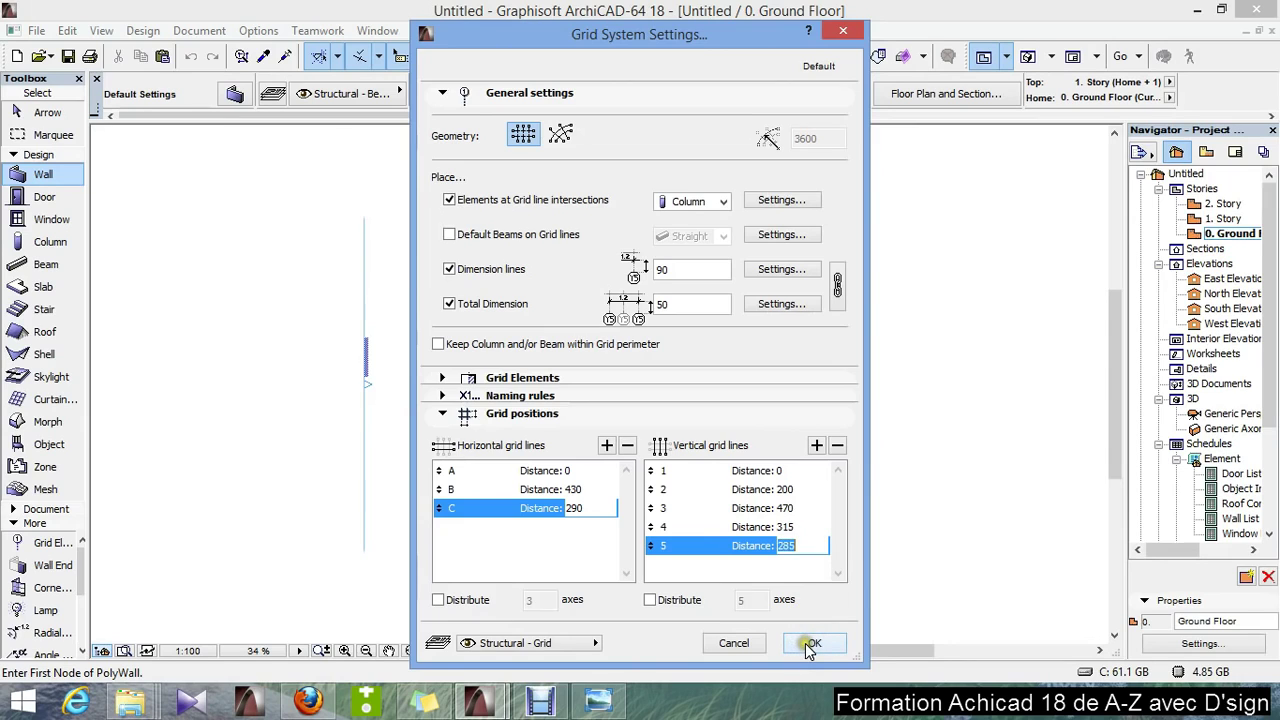
Step: Accept the grid system settings and place the grid between the elevation markers on the ground floor plan, rotated 180 degrees
left_click(808, 645)
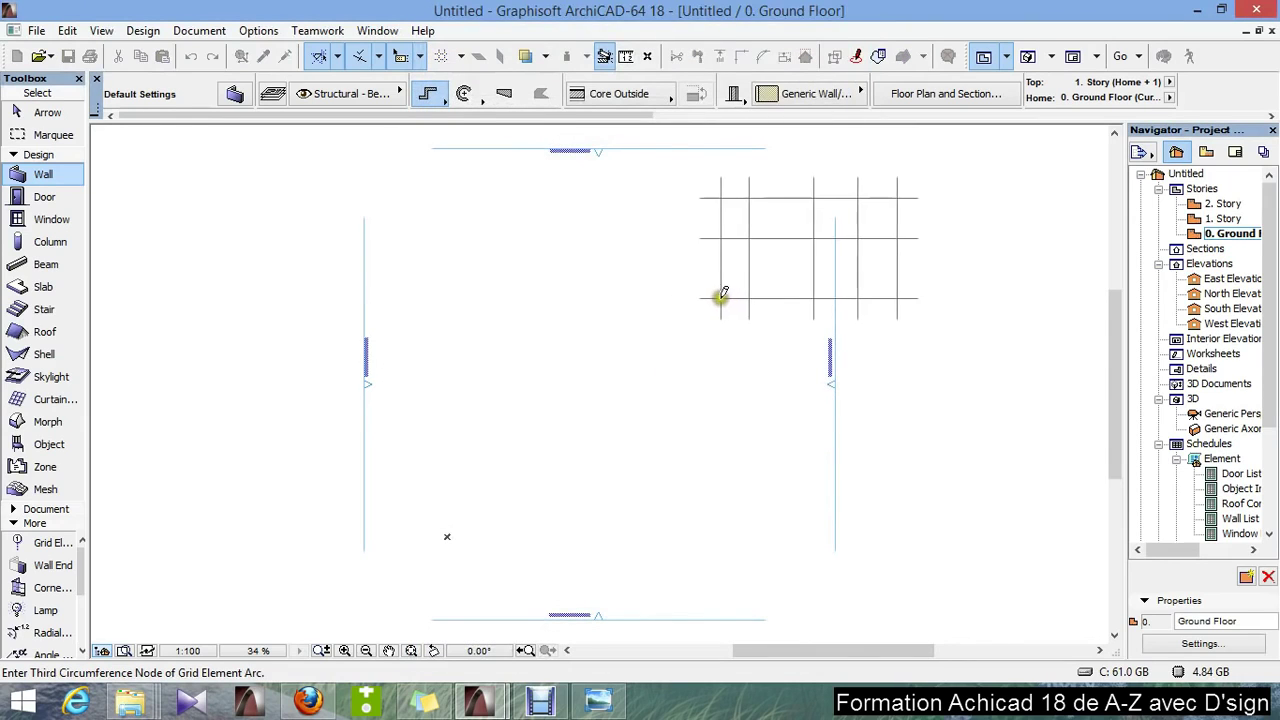
left_click(737, 264)
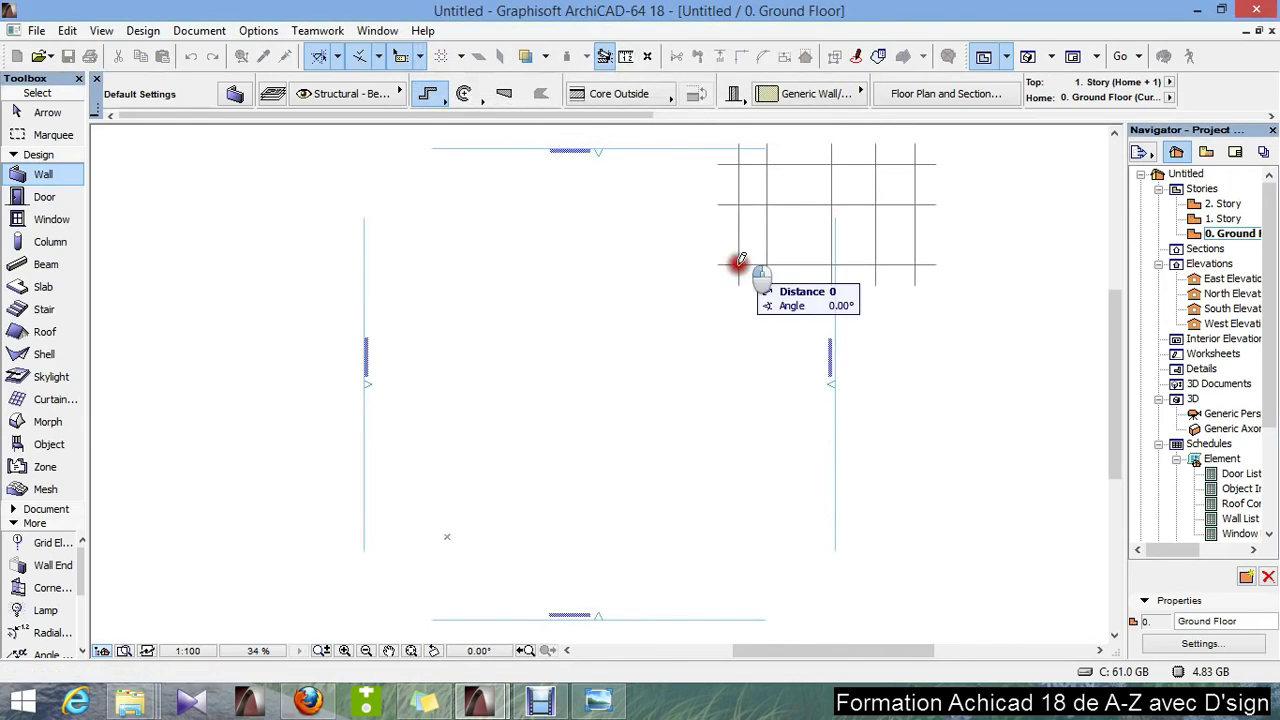
left_click(648, 265)
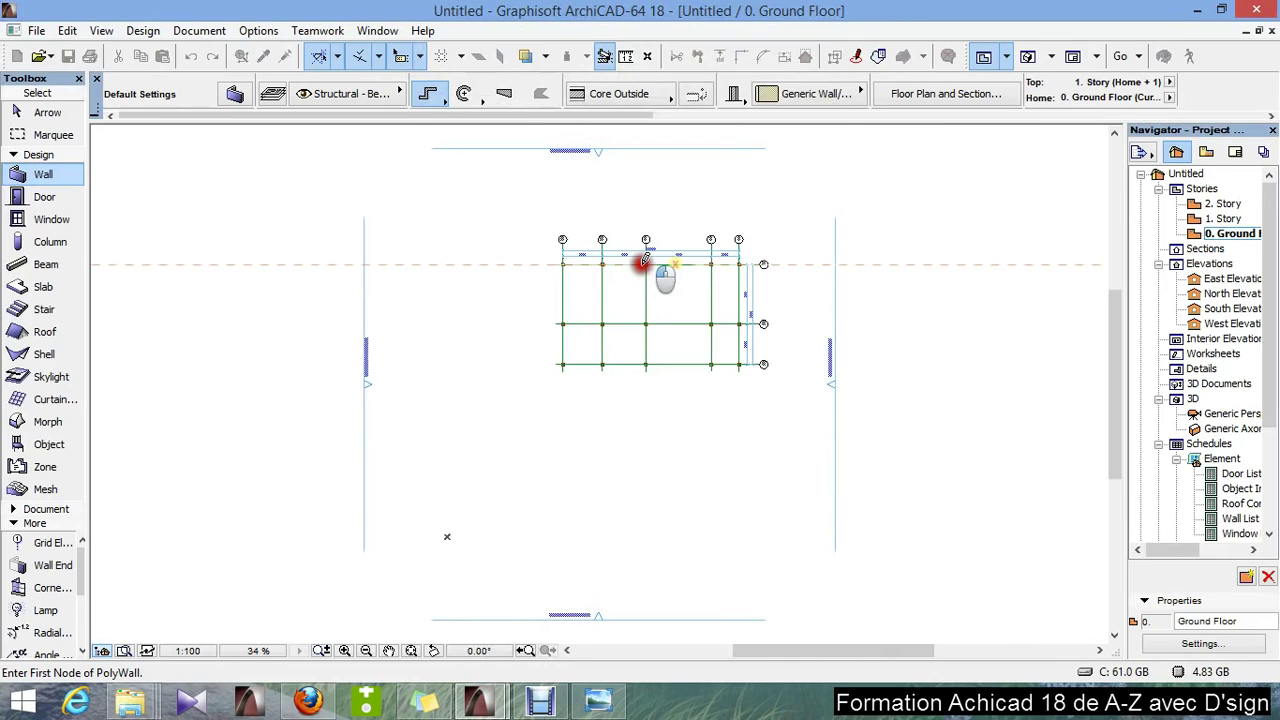
scroll(682, 282, "up", 5)
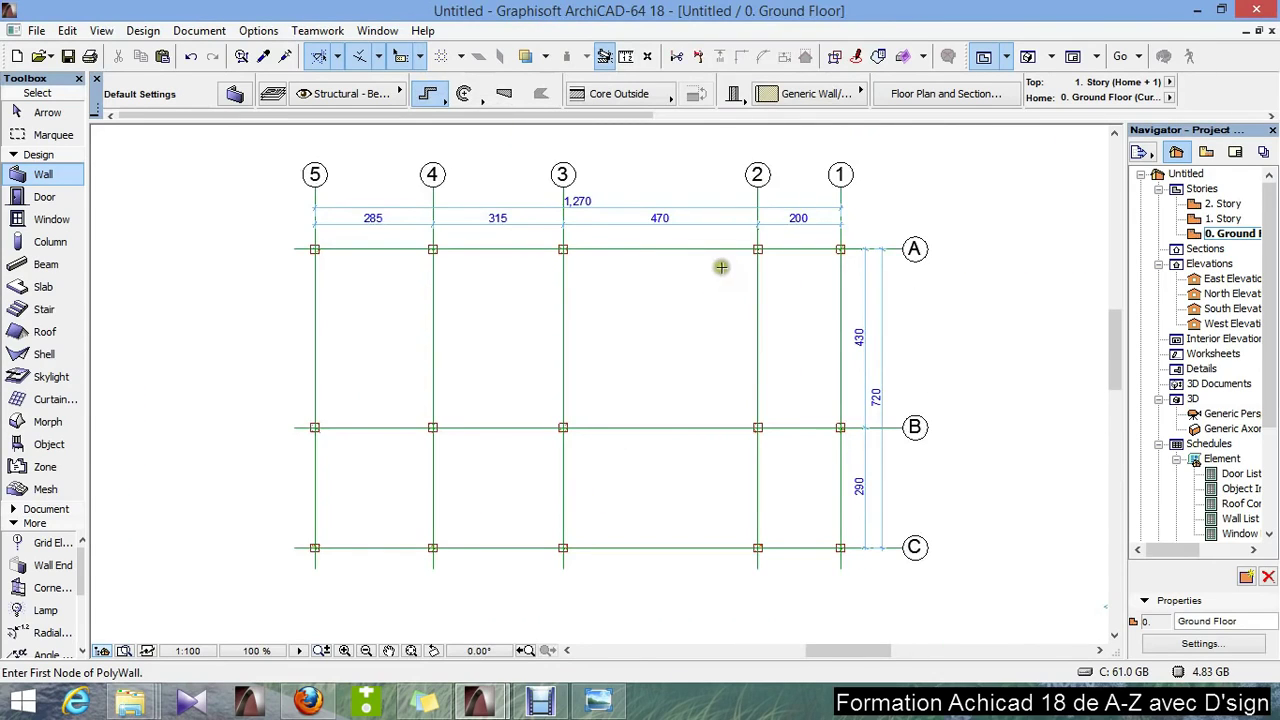
scroll(686, 216, "up", 1)
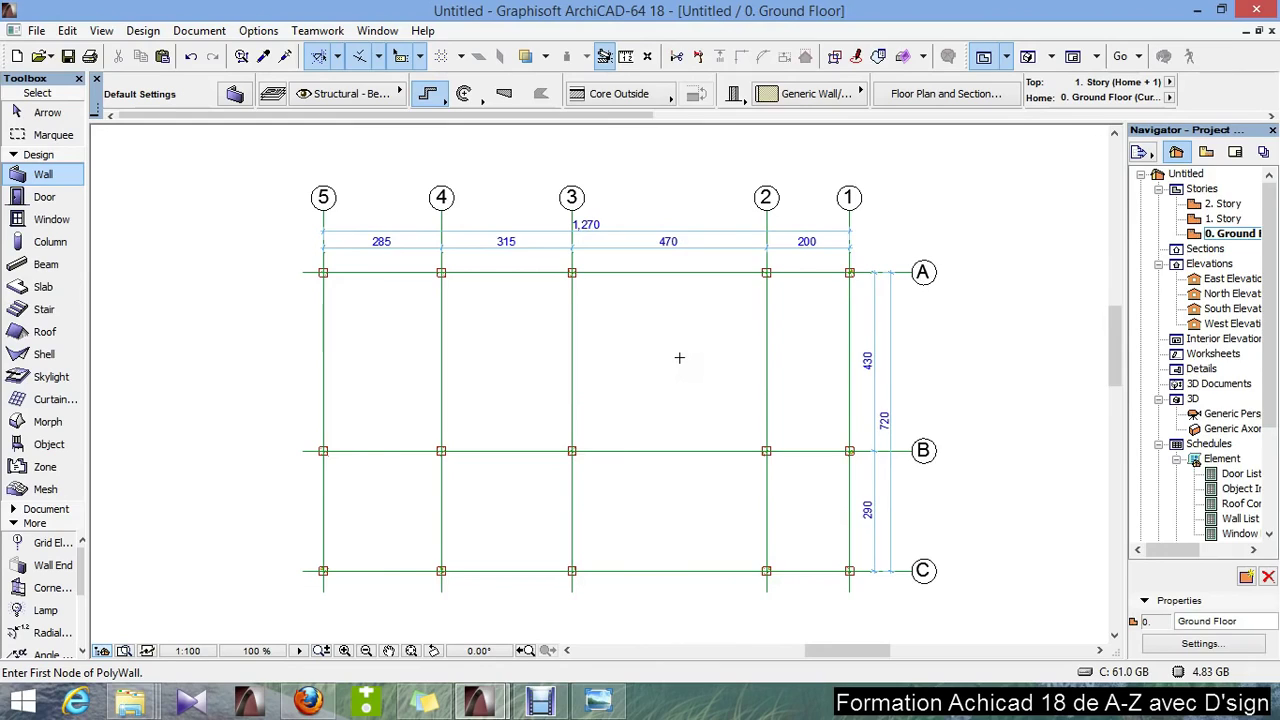
Step: Delete the three columns on grid line C at its intersections with lines 5, 4 and 1
key("shift+F1")
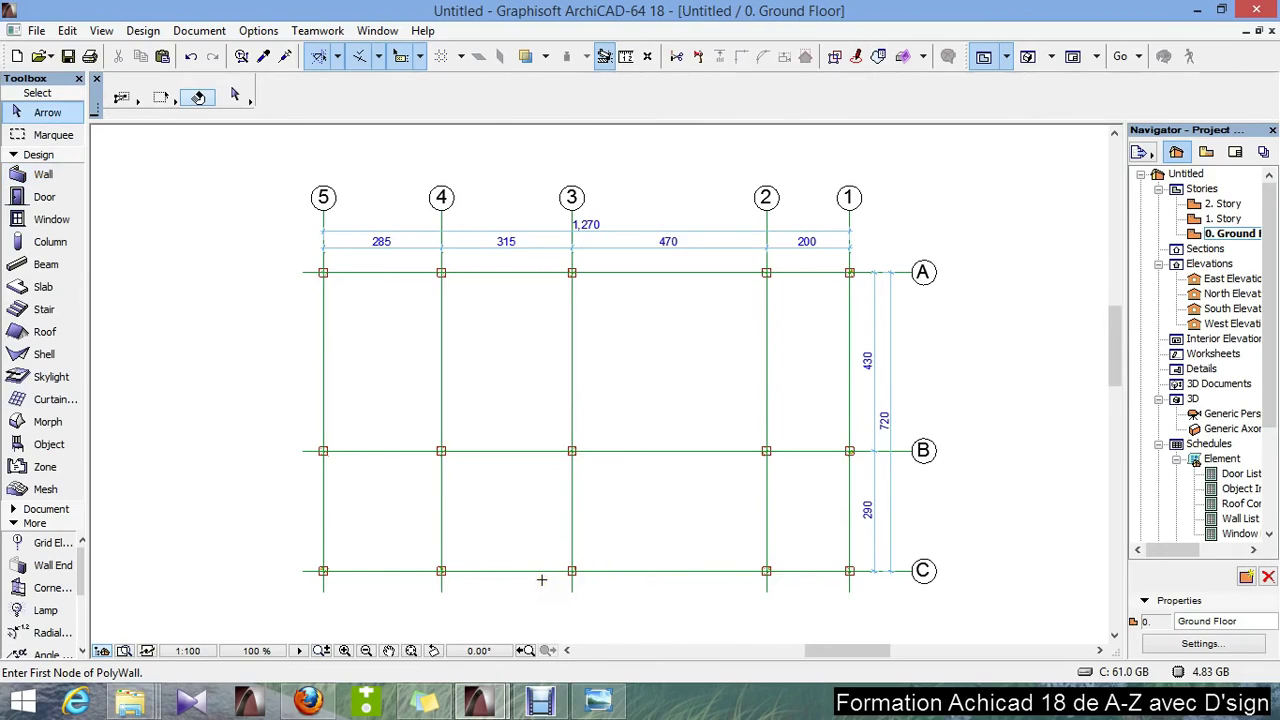
left_click(325, 573)
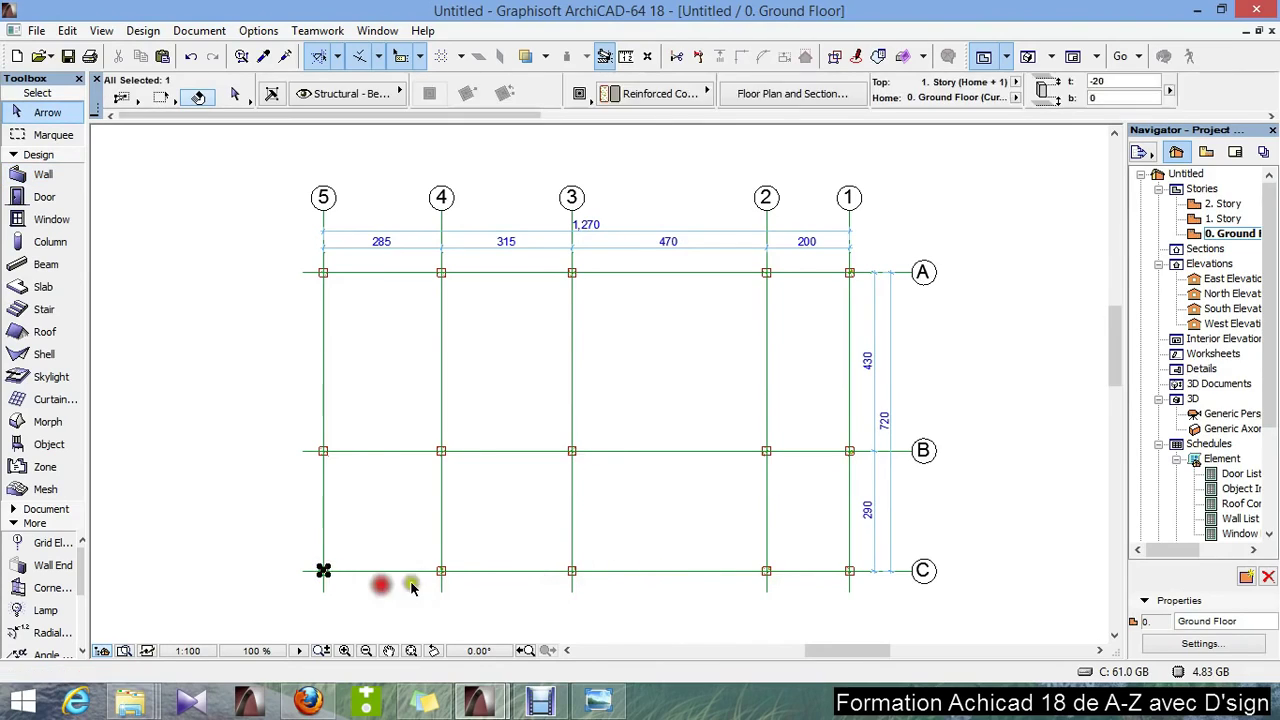
left_click(441, 571, "shift")
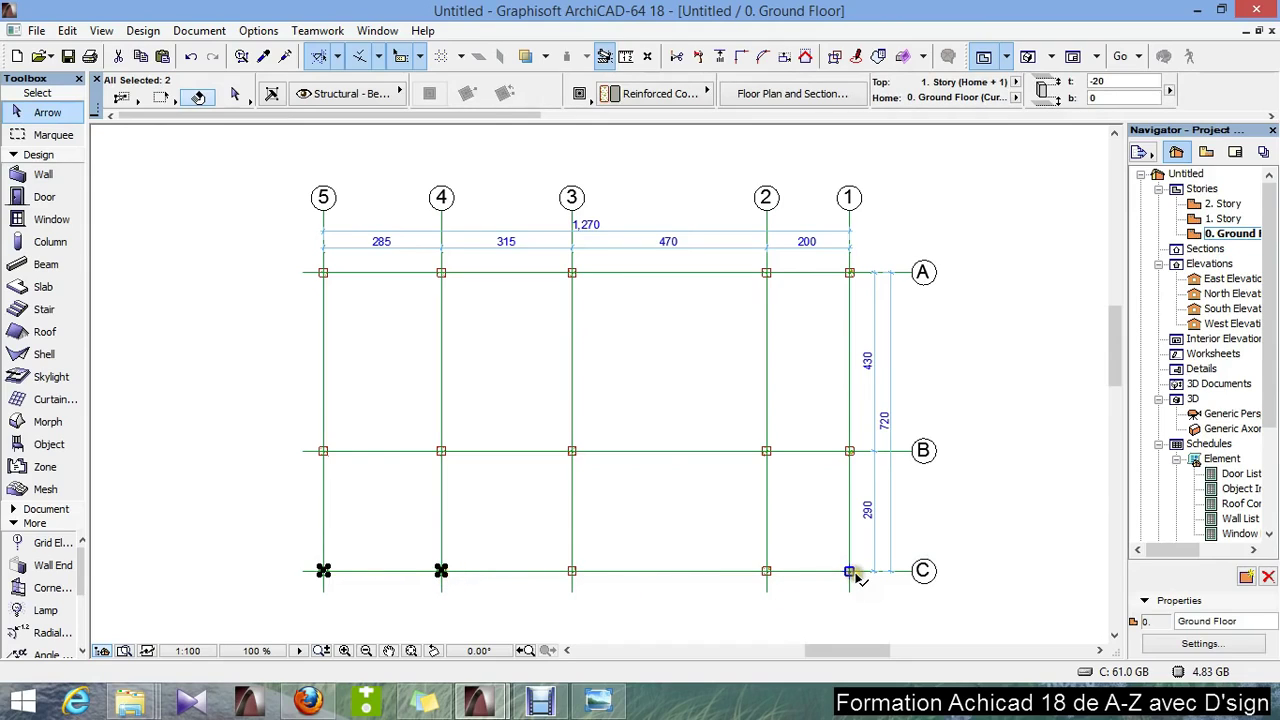
left_click(849, 571, "shift")
key("Delete")
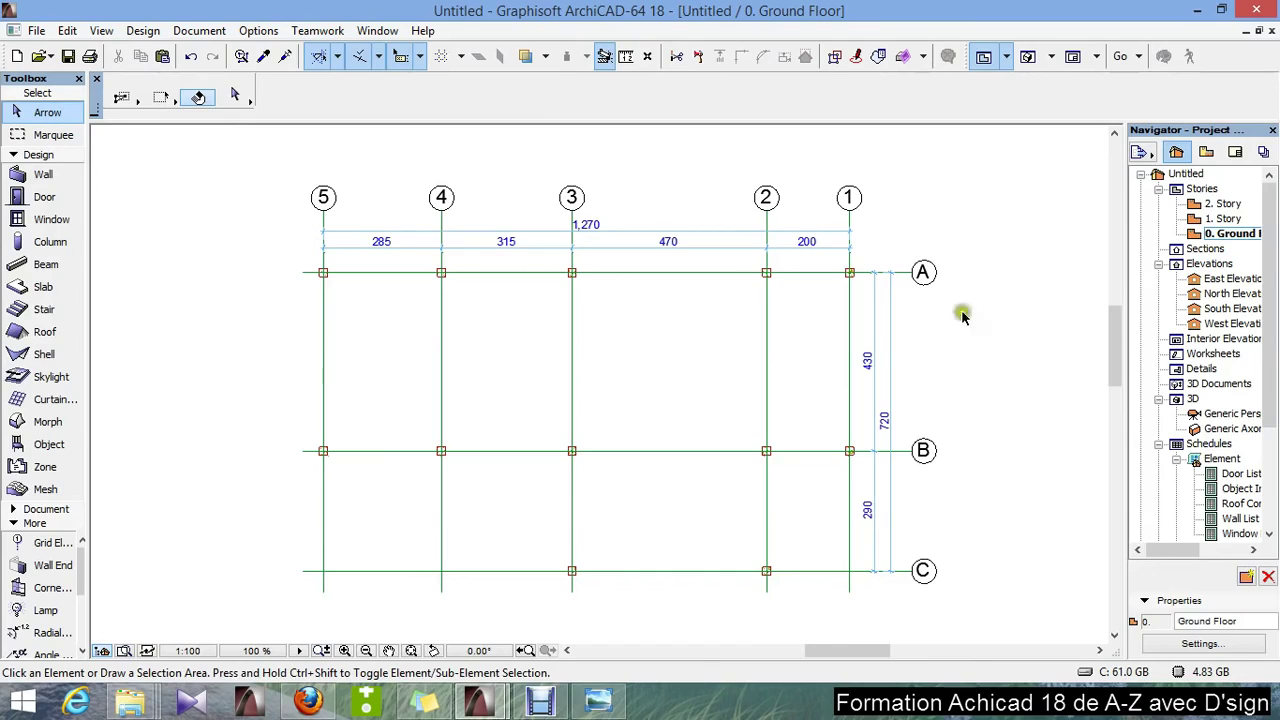
Step: Open the 3D window and examine the column grid in perspective from a higher viewpoint
right_click(1021, 351)
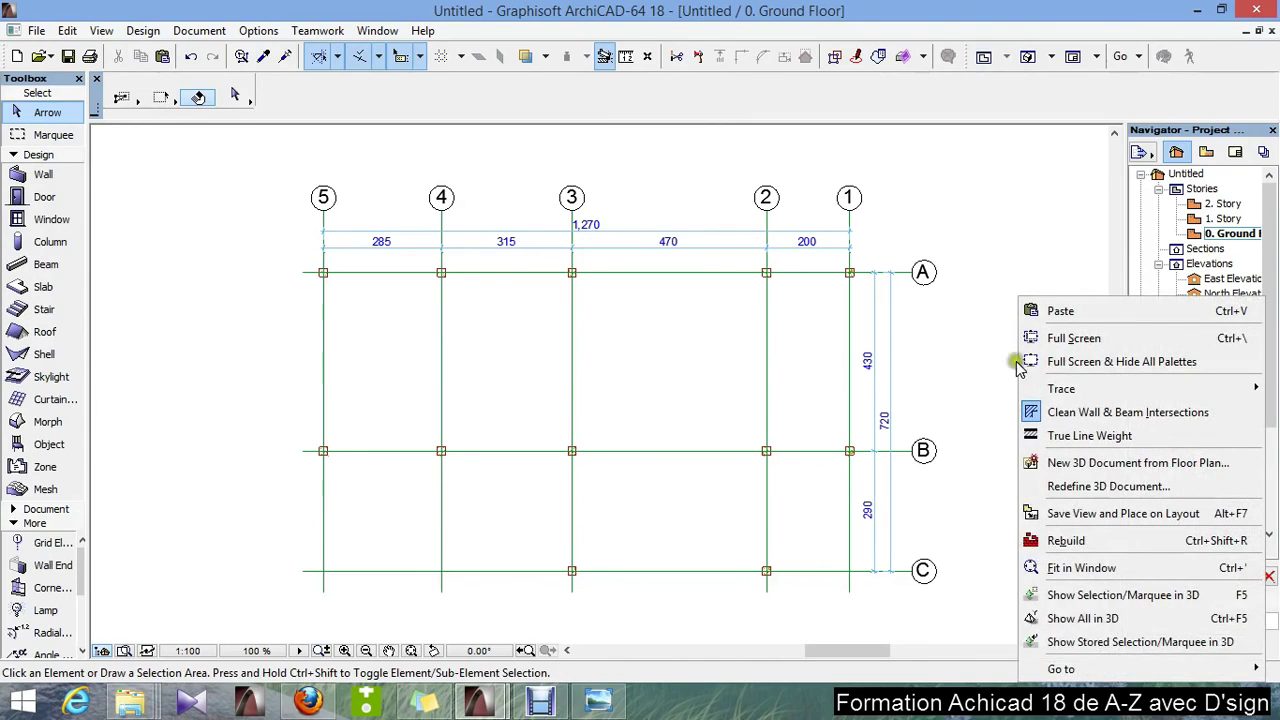
mouse_move(1055, 669)
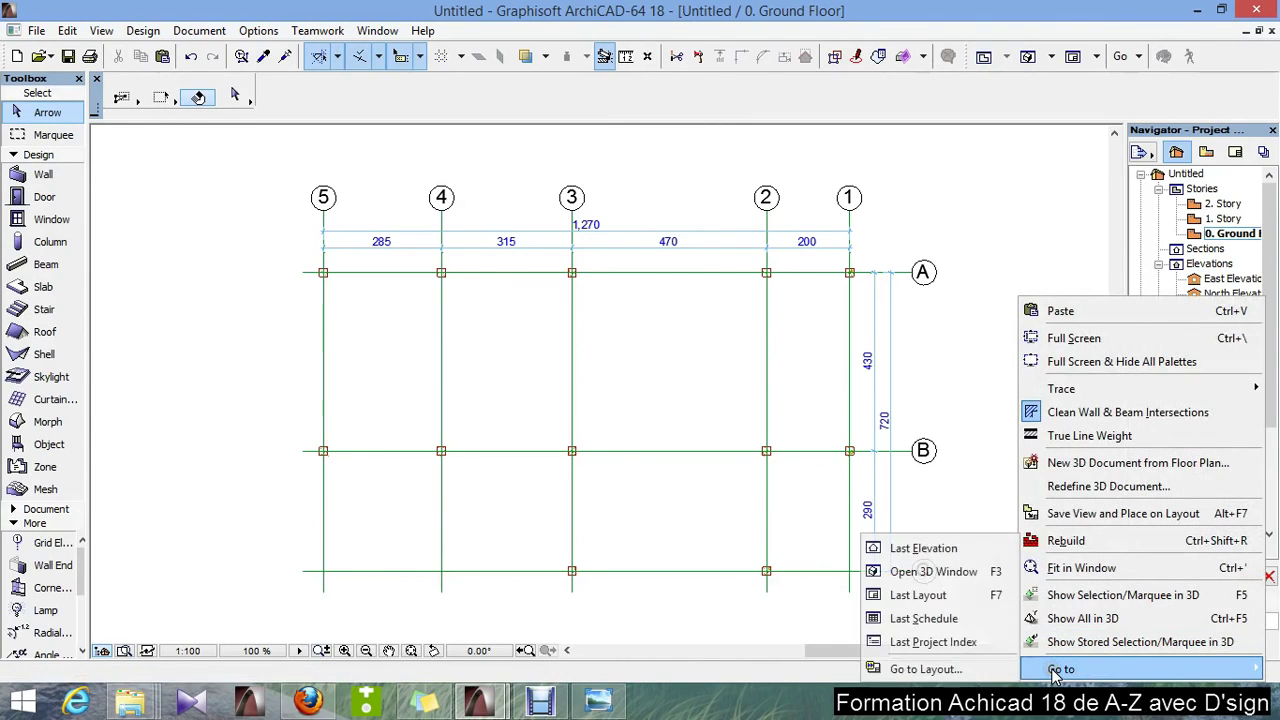
left_click(933, 572)
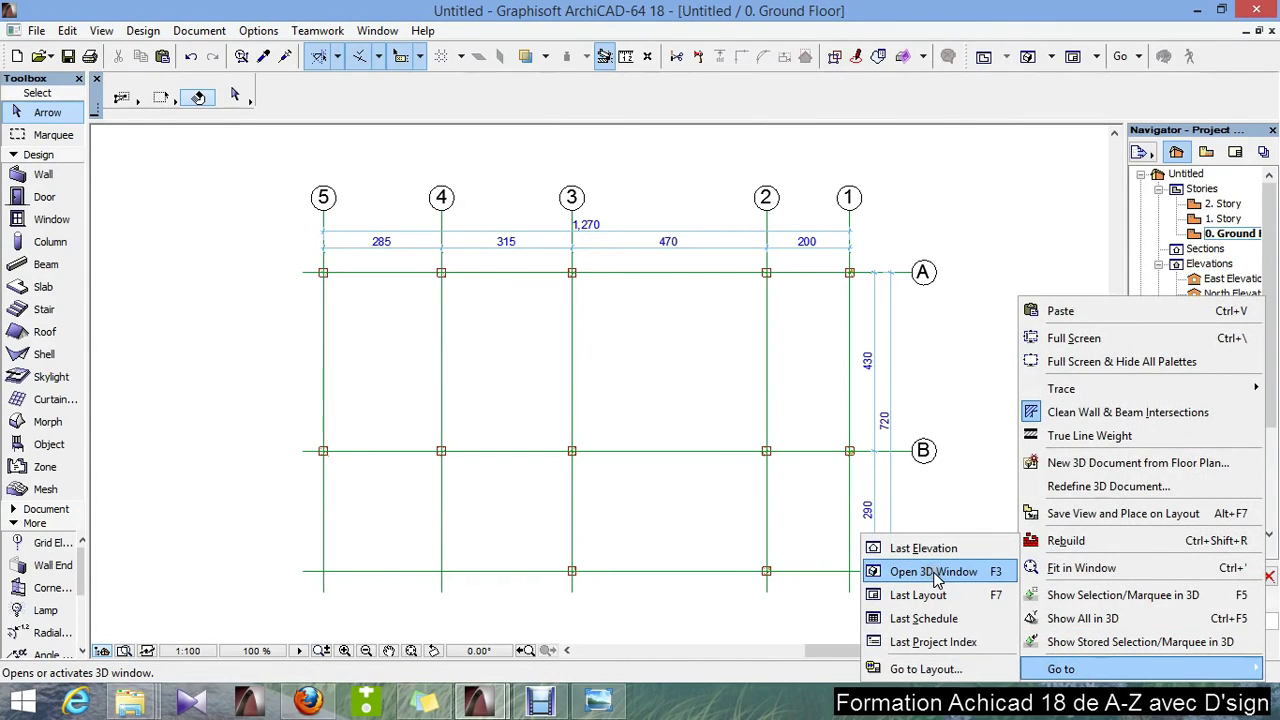
left_click(997, 572)
left_click(1000, 578)
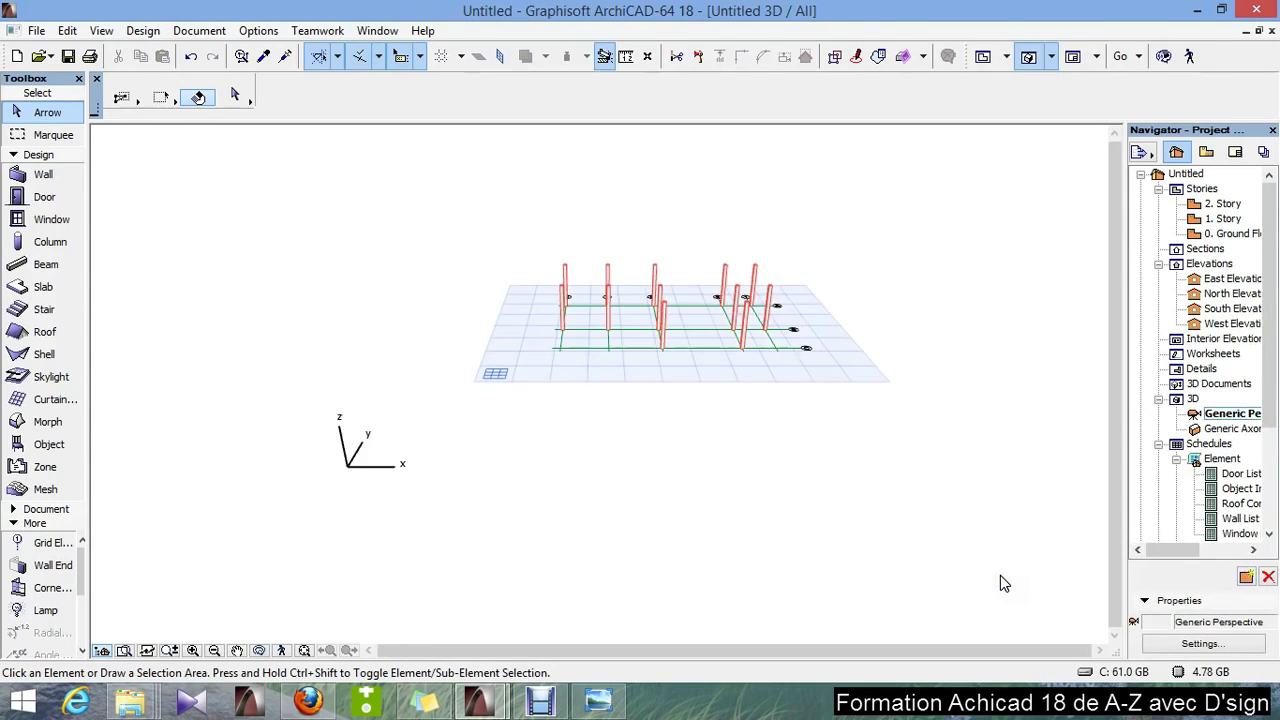
scroll(763, 262, "up", 6)
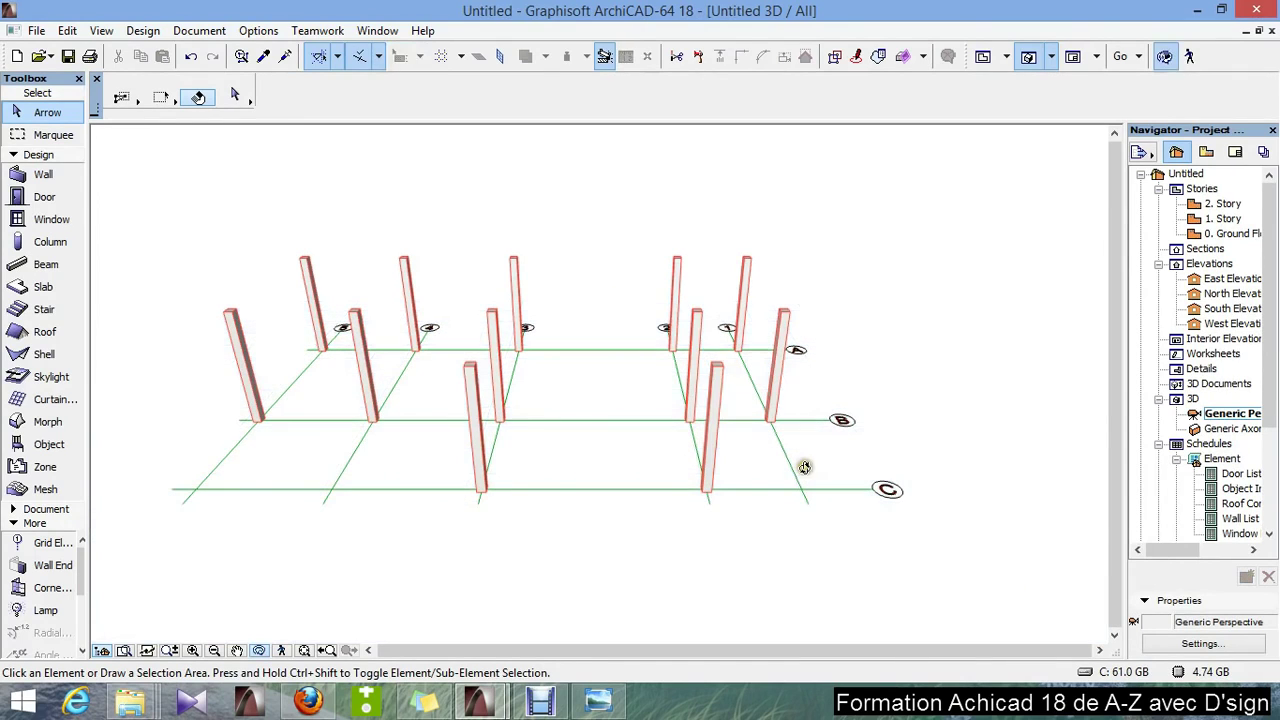
mouse_move(802, 471)
middle_mouse_down("shift")
mouse_move(820, 466)
mouse_move(651, 520)
mouse_move(700, 482)
mouse_move(737, 423)
mouse_move(857, 545)
middle_mouse_up("shift")
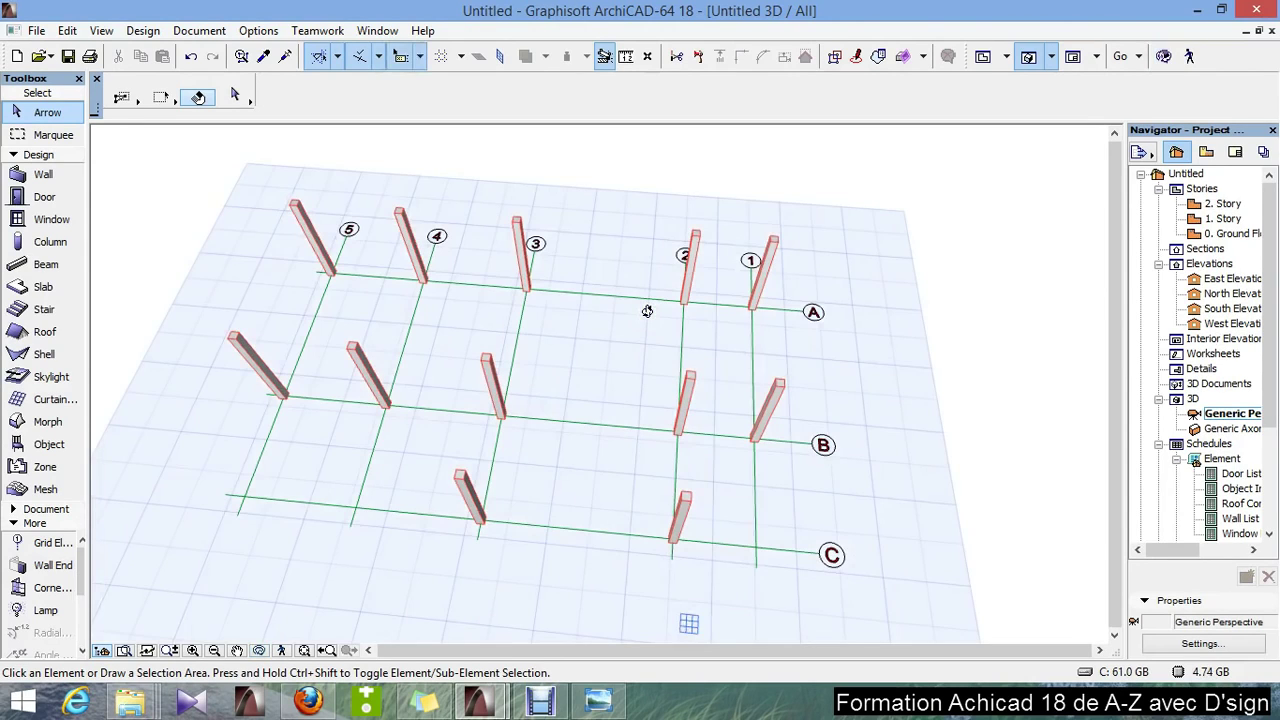
Step: Select all the grid elements and turn off their display in the 3D view
left_click(774, 552)
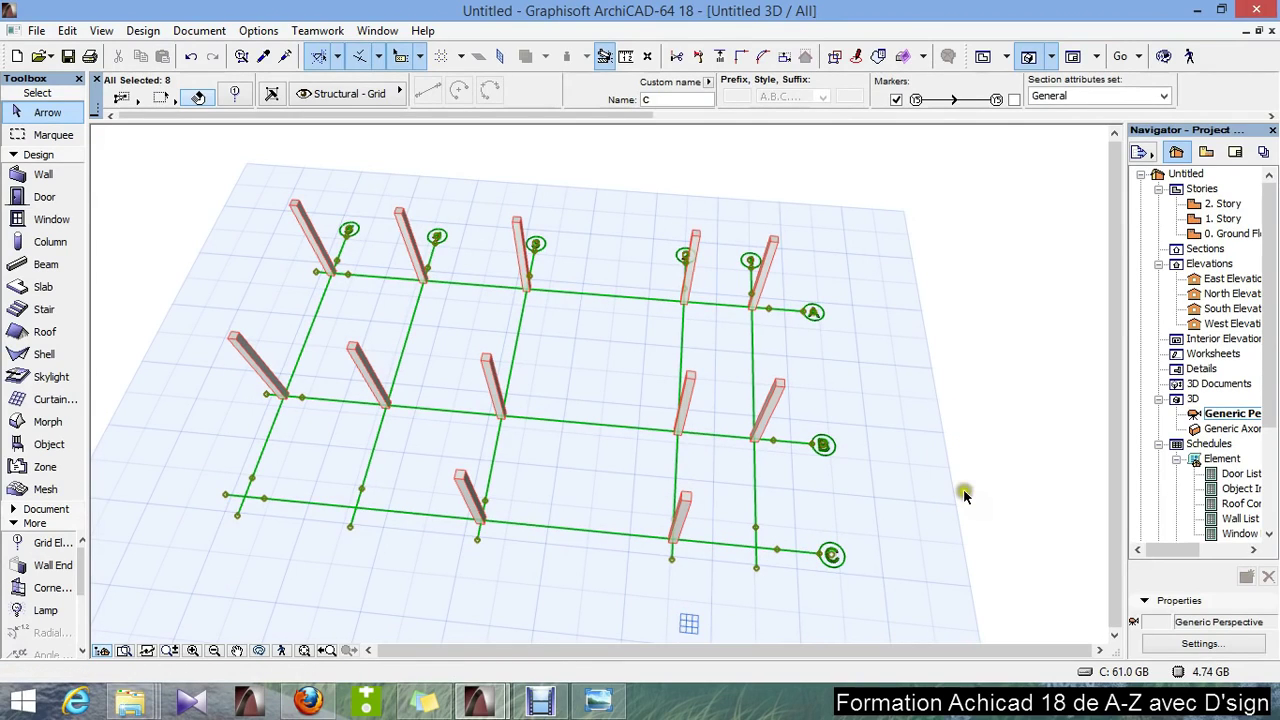
left_click(920, 566)
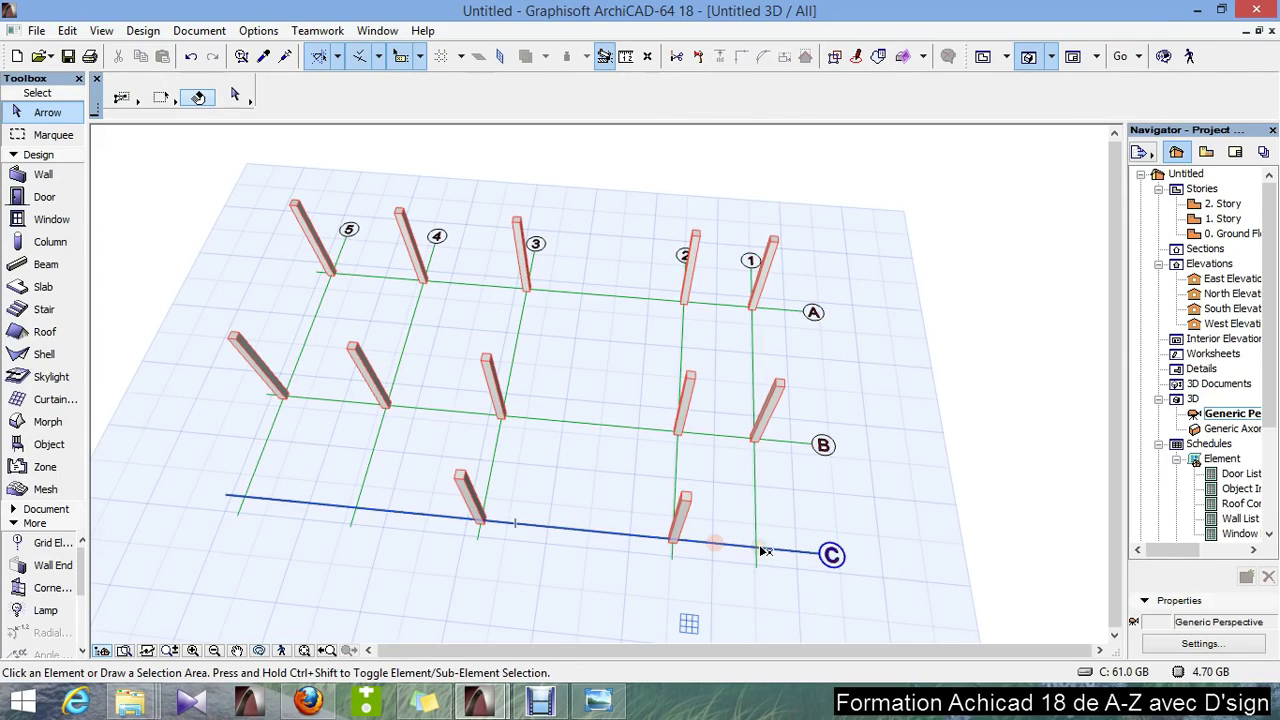
mouse_move(765, 551)
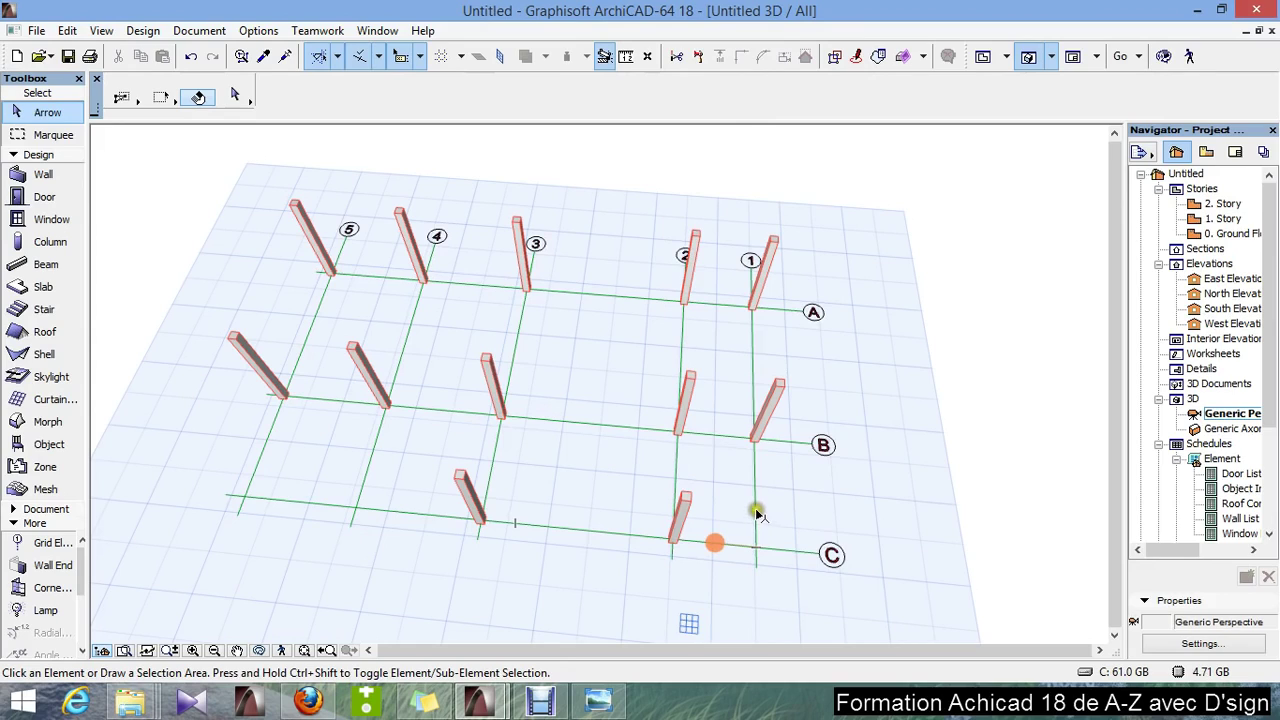
mouse_move(757, 515)
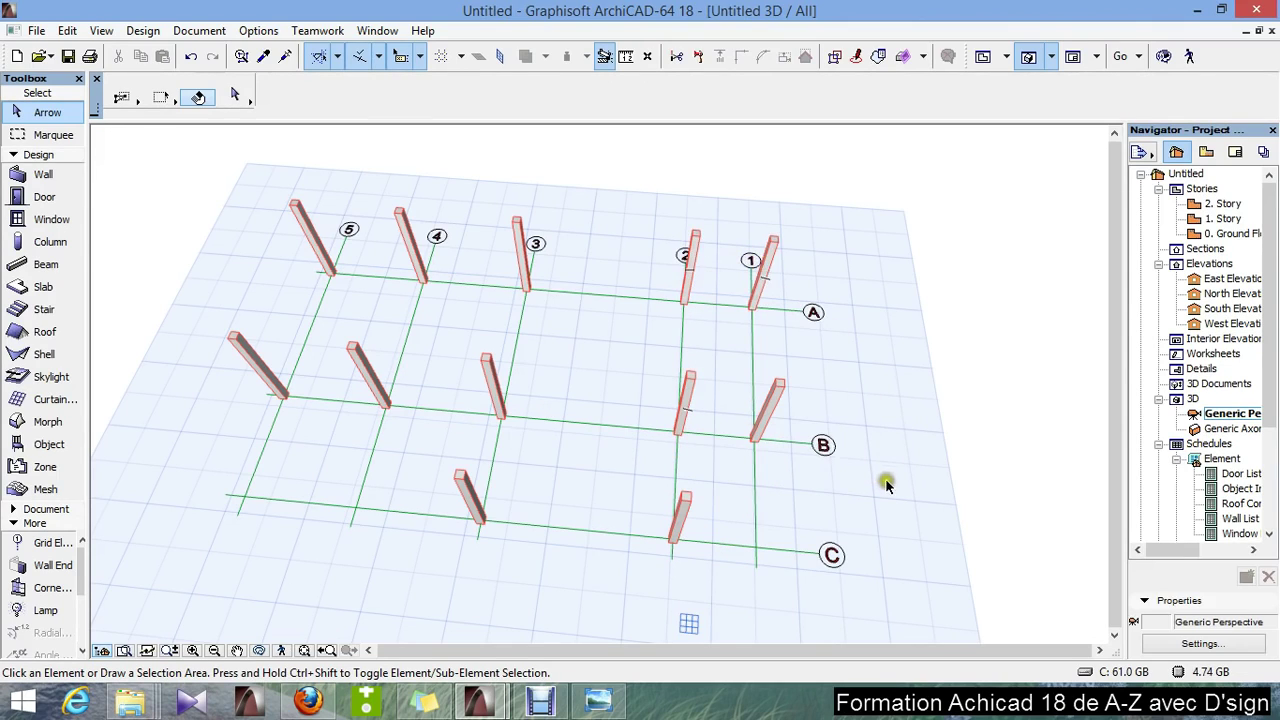
left_click(763, 553)
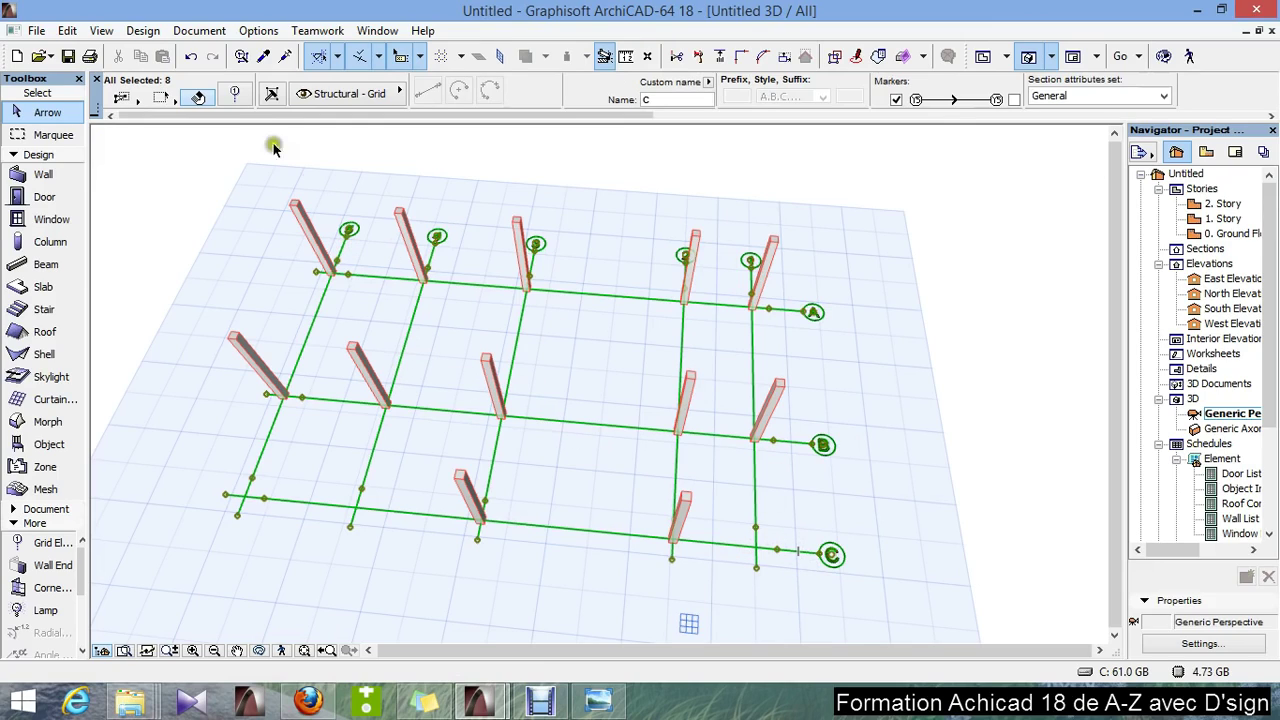
left_click(234, 95)
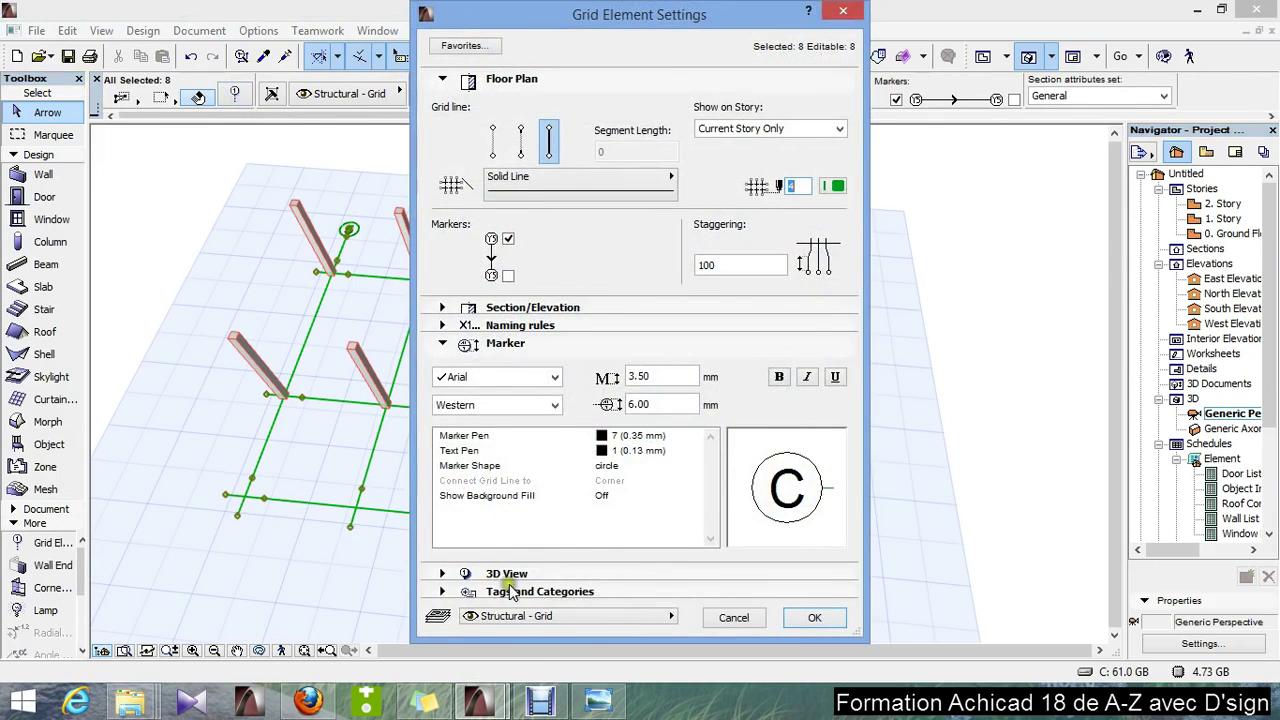
left_click(442, 573)
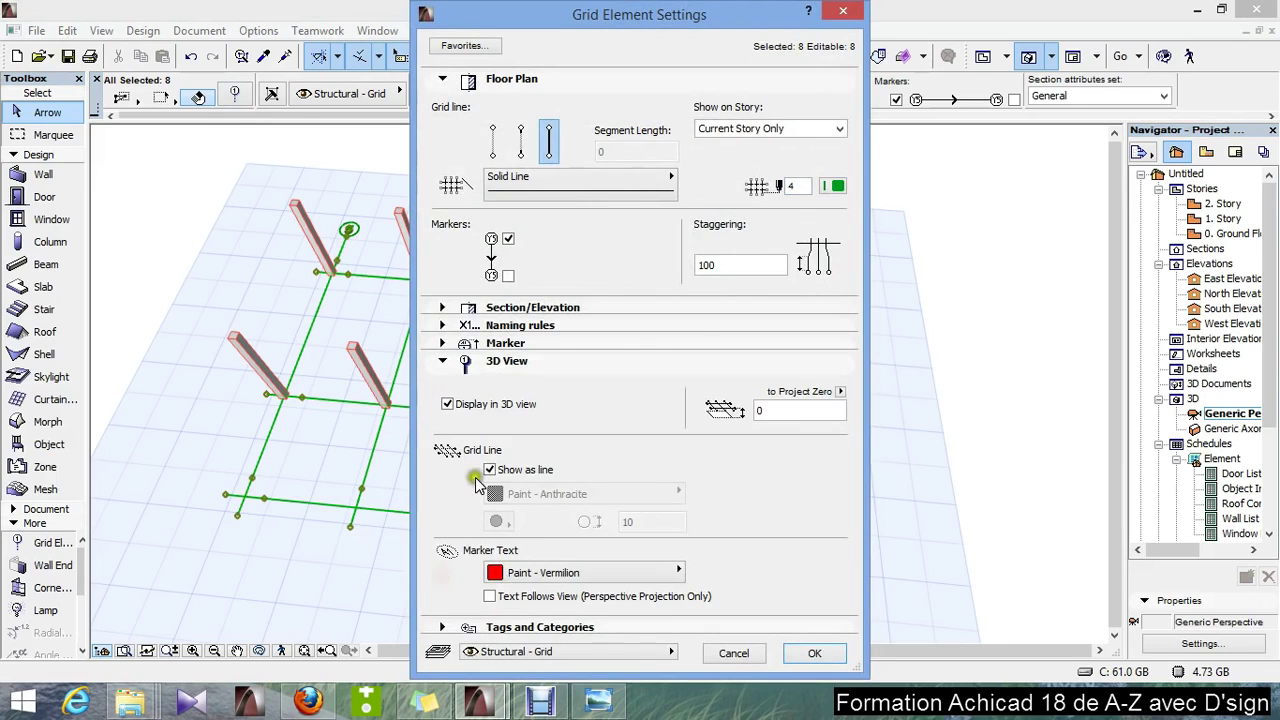
left_click(448, 405)
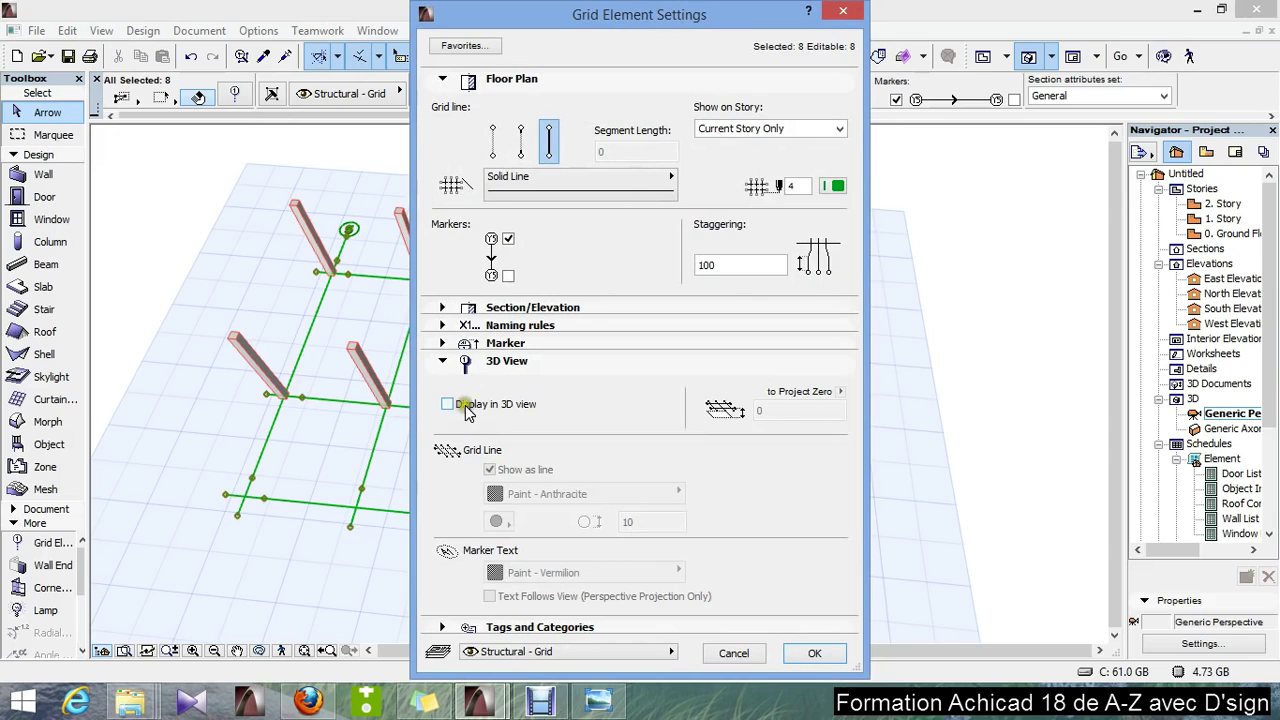
left_click(815, 653)
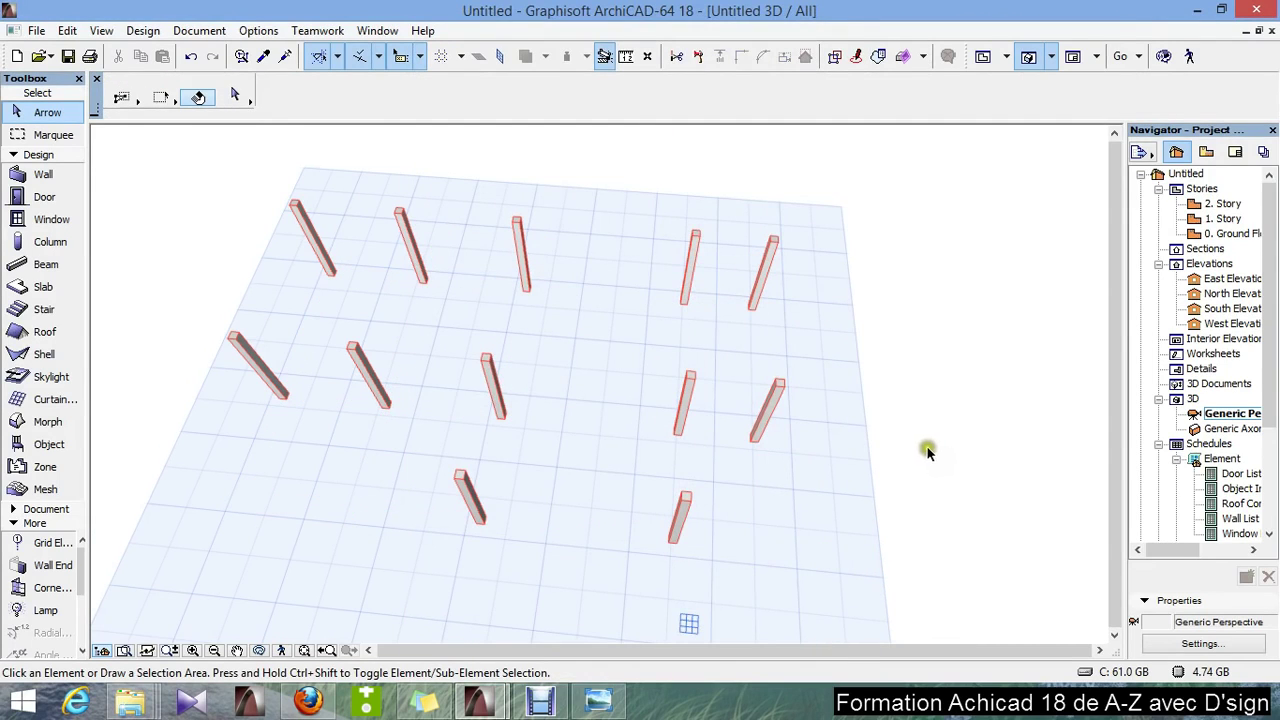
Step: Set the two columns on grid line 5 to a Not Linked top with a height of 400
key("o")
mouse_move(688, 526)
left_mouse_down()
mouse_move(723, 445)
mouse_move(786, 369)
mouse_move(566, 374)
mouse_move(529, 500)
mouse_move(833, 505)
mouse_move(571, 497)
mouse_move(877, 474)
mouse_move(726, 437)
mouse_move(803, 414)
mouse_move(766, 486)
mouse_move(680, 491)
left_mouse_up()
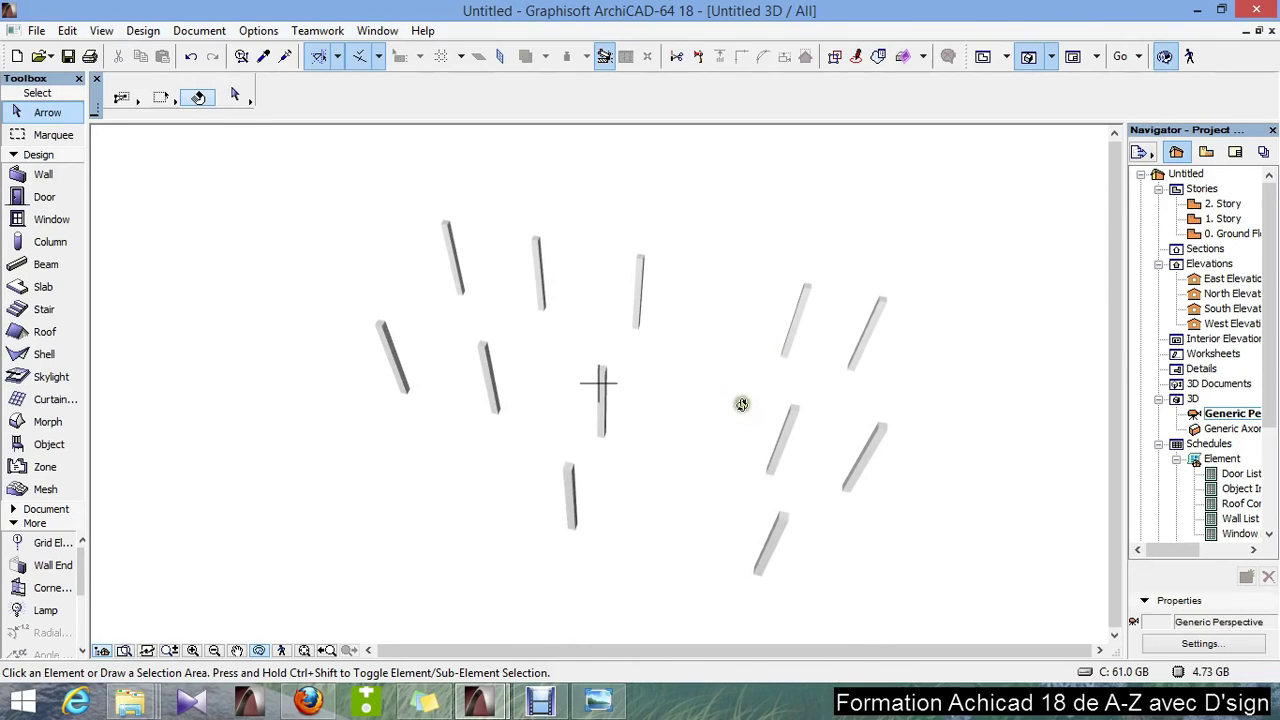
left_click_drag(820, 323, 767, 440)
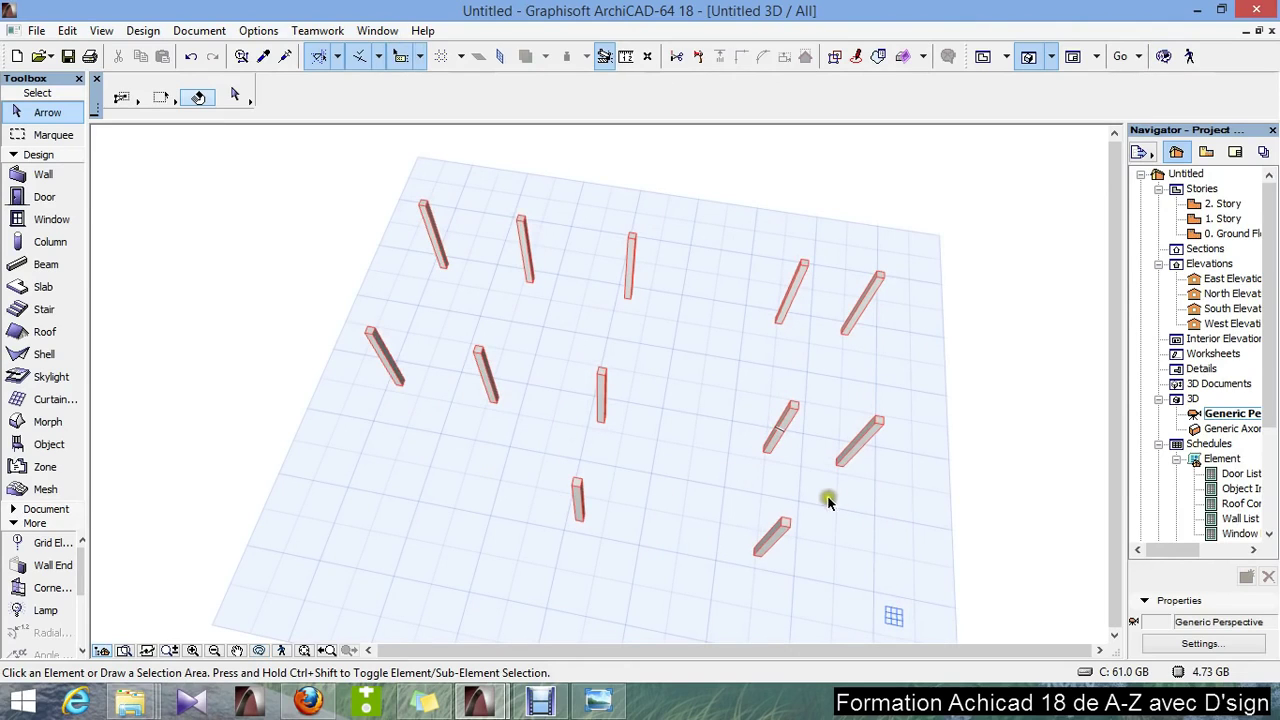
left_click(430, 215)
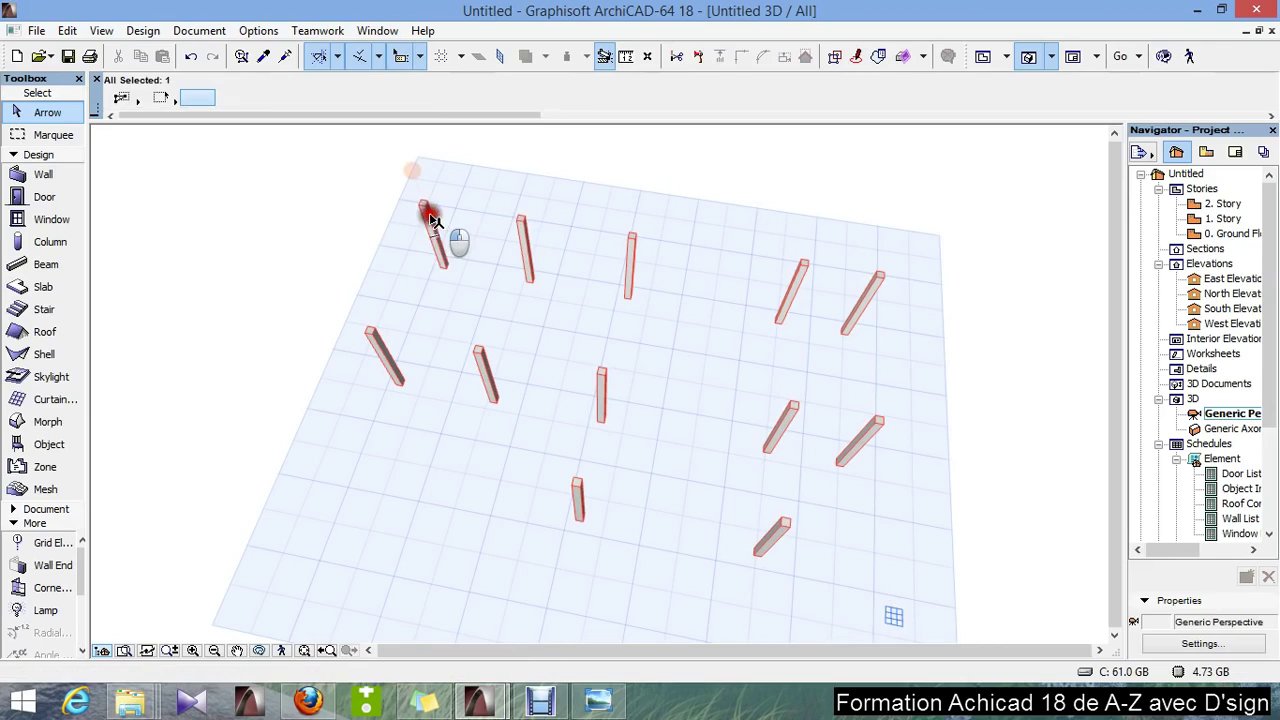
left_click(378, 343, "shift")
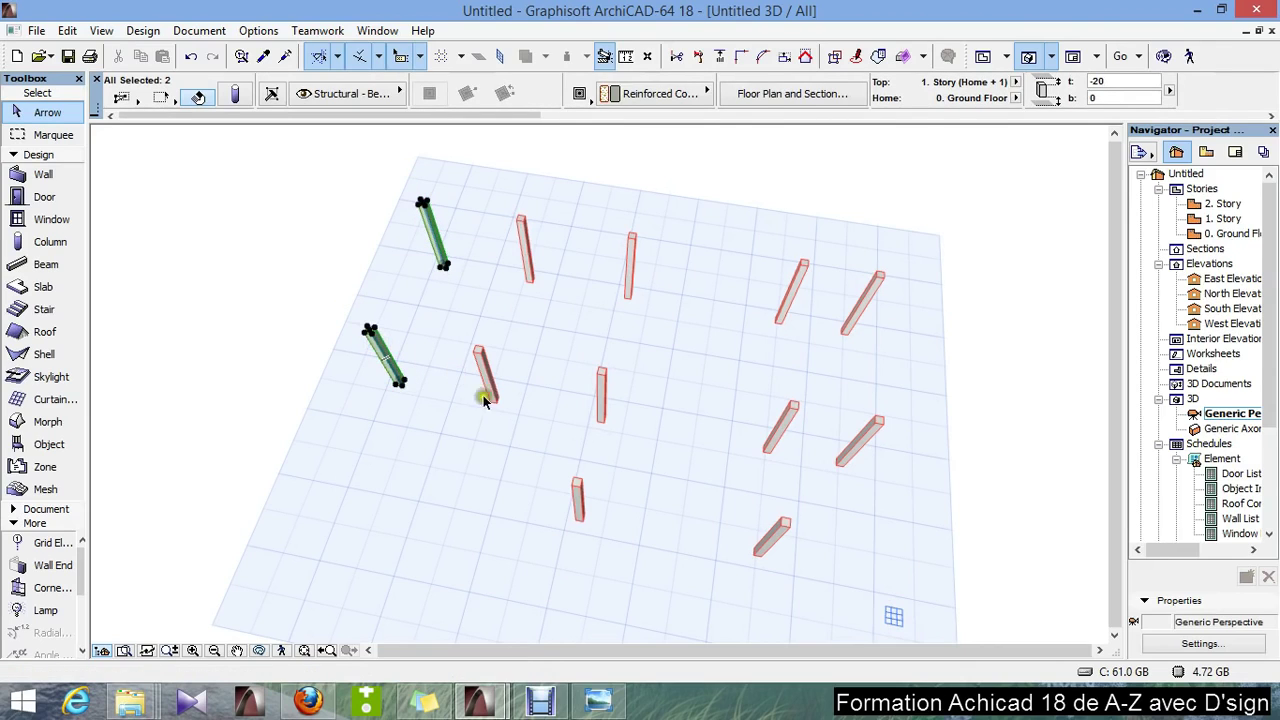
mouse_move(499, 408)
left_click(234, 93)
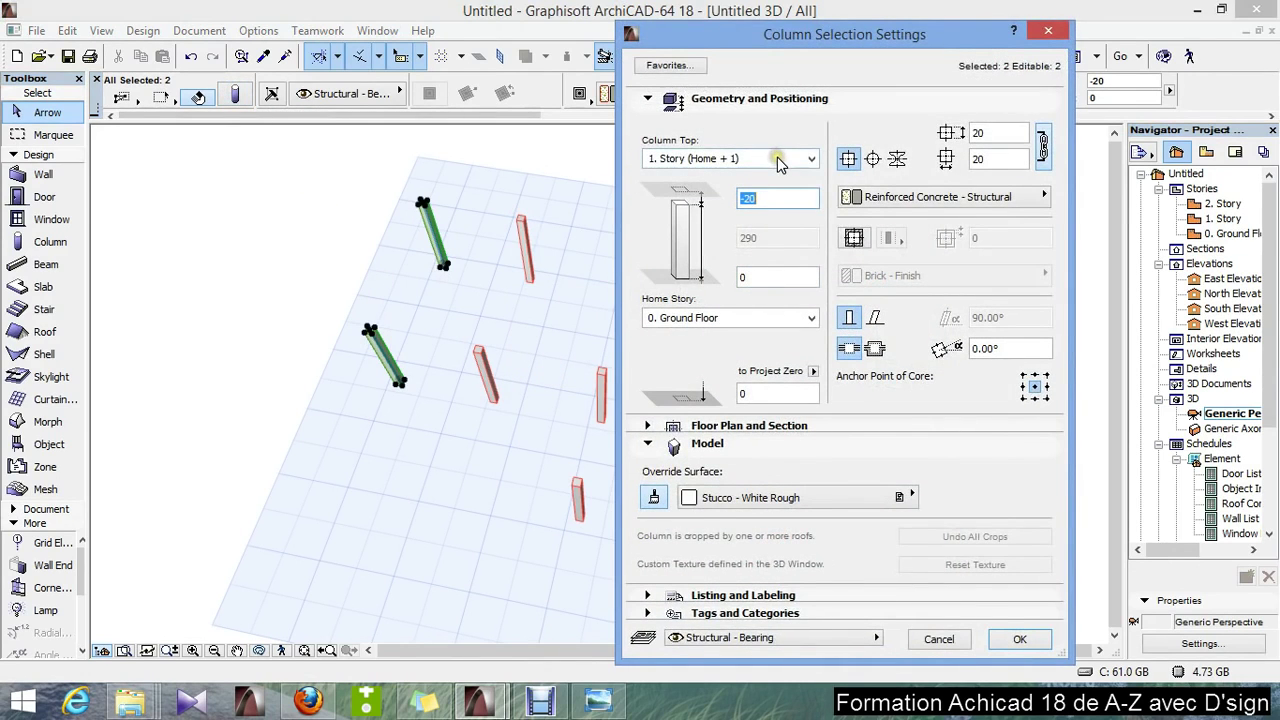
left_click(777, 160)
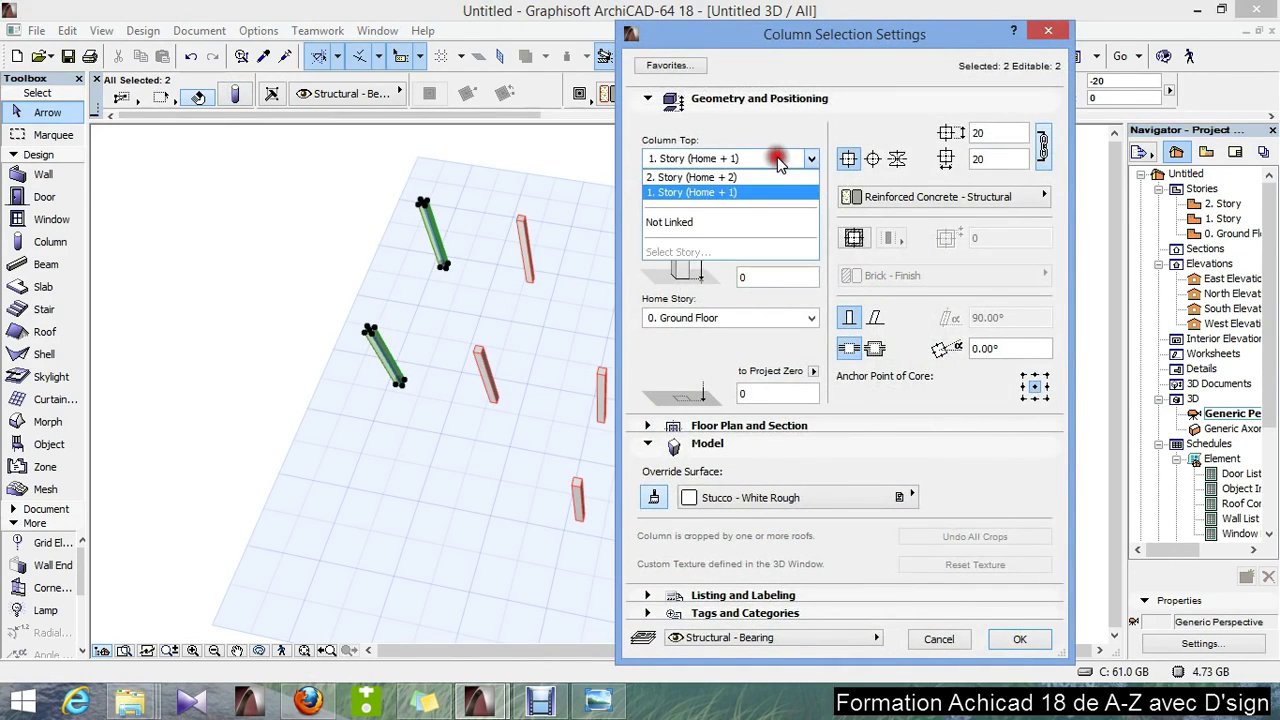
left_click(698, 222)
key("Tab")
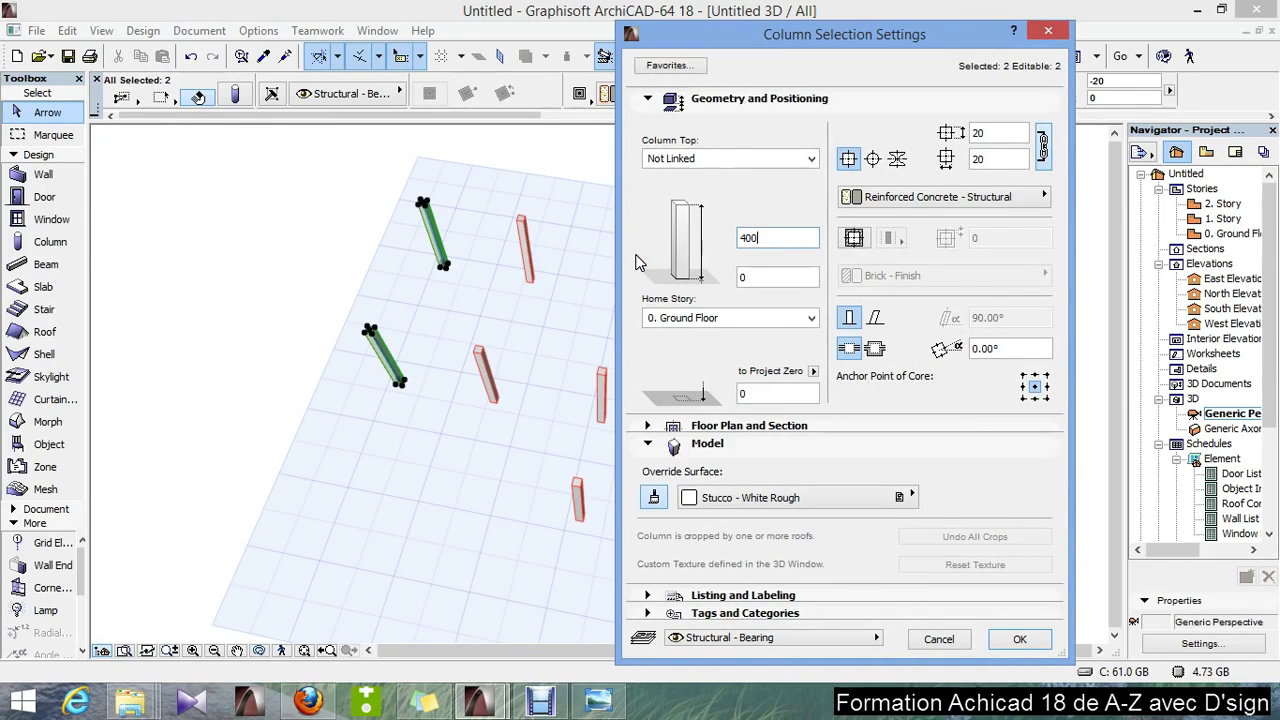
type("400")
left_click(1024, 639)
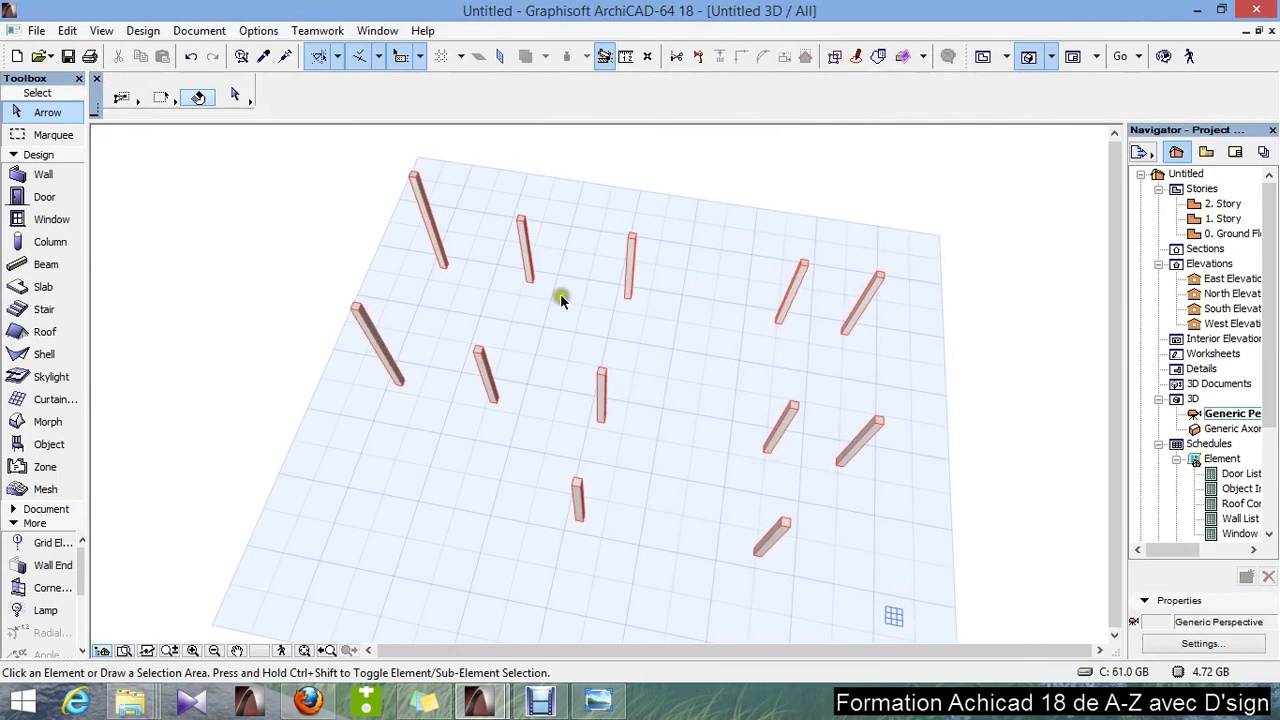
Step: Set the four columns where grid lines 3 and 4 meet A and B to a Not Linked top with a height of 890
left_click(522, 233)
left_click(630, 258, "shift")
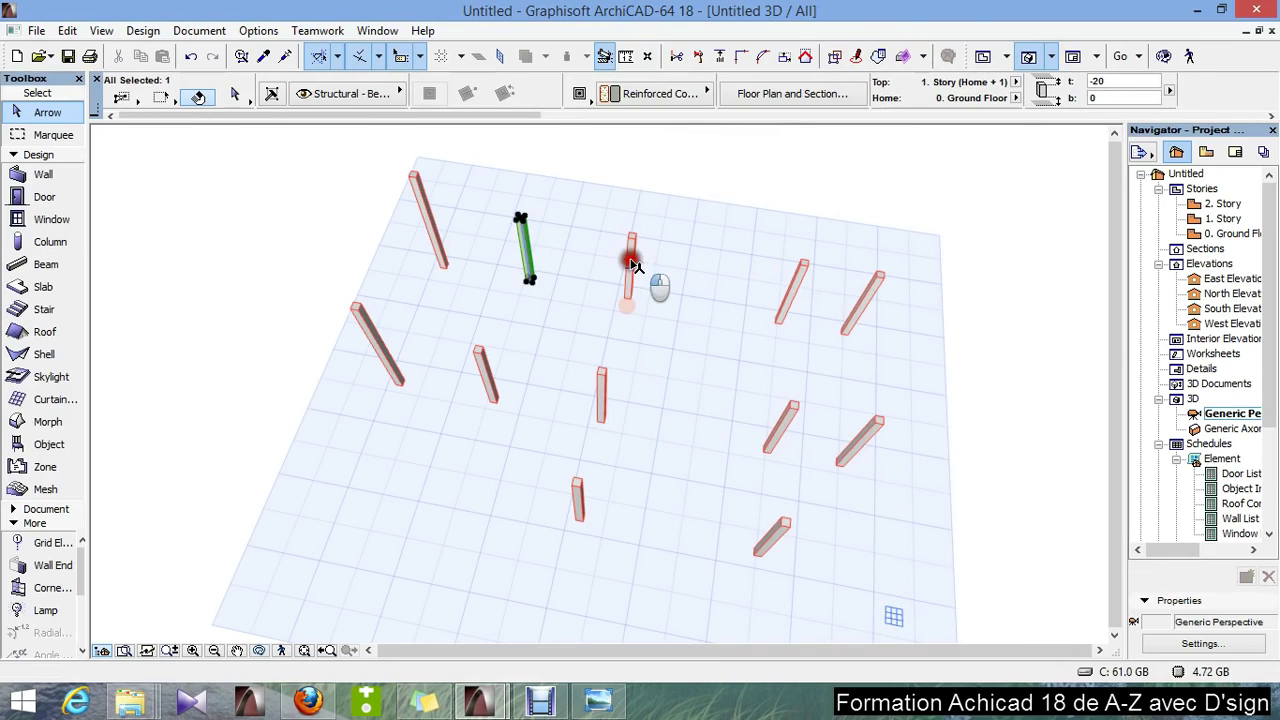
left_click(602, 397, "shift")
left_click(486, 366, "shift")
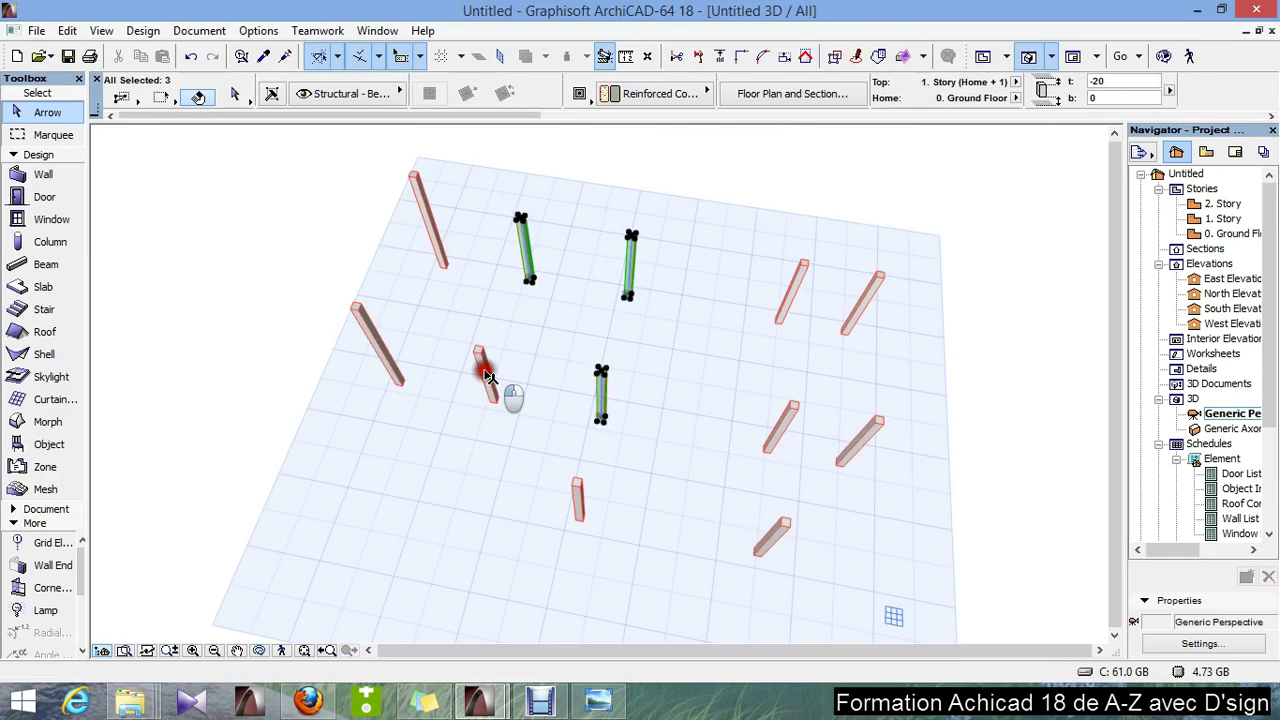
left_click(234, 96)
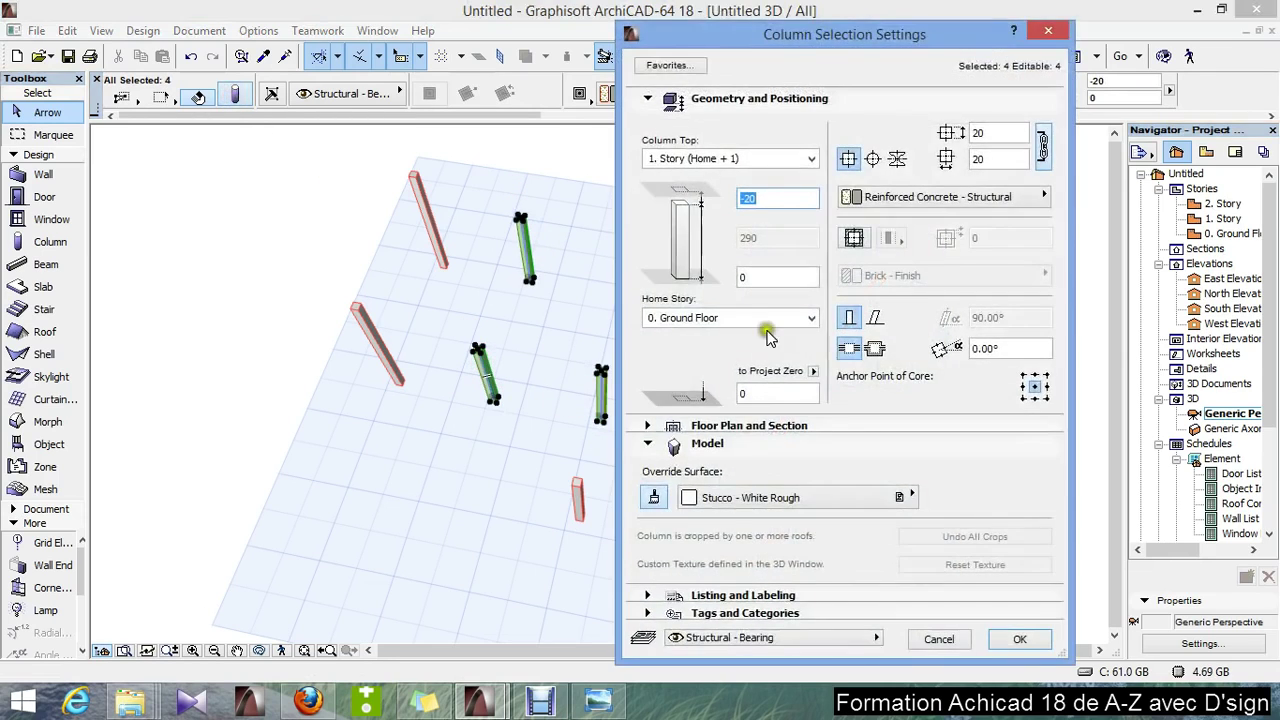
left_click(744, 165)
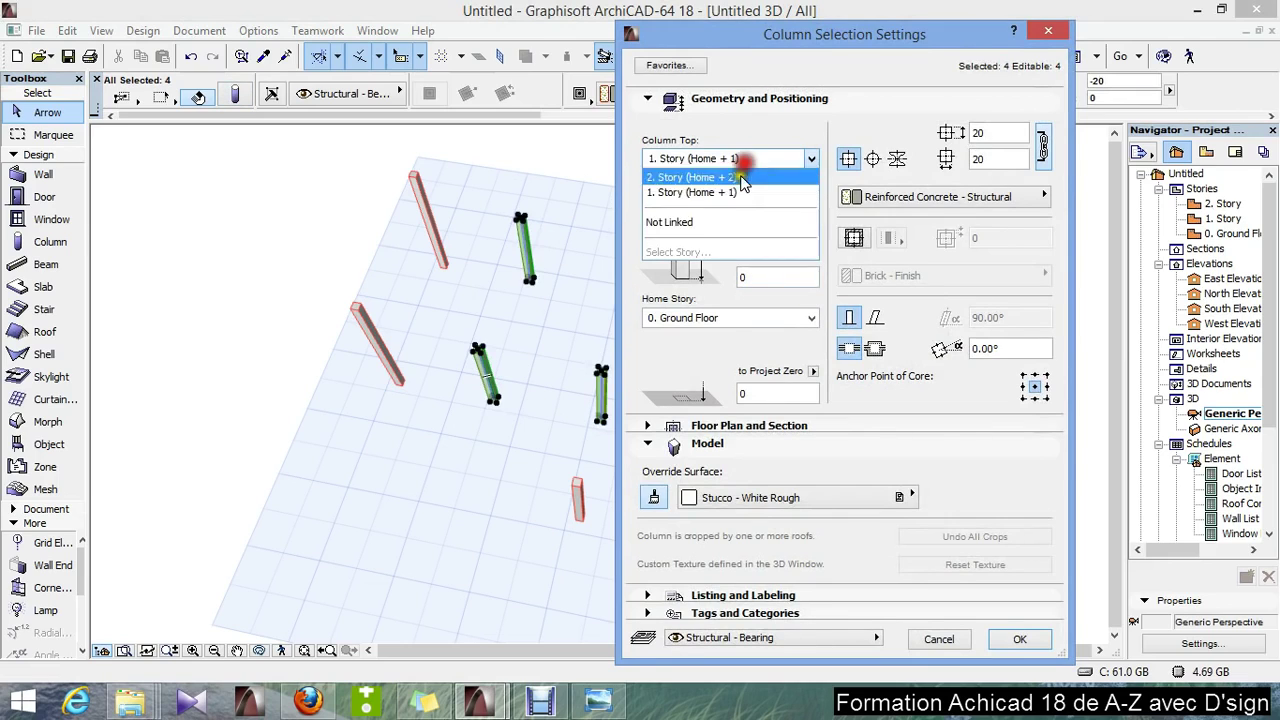
left_click(710, 222)
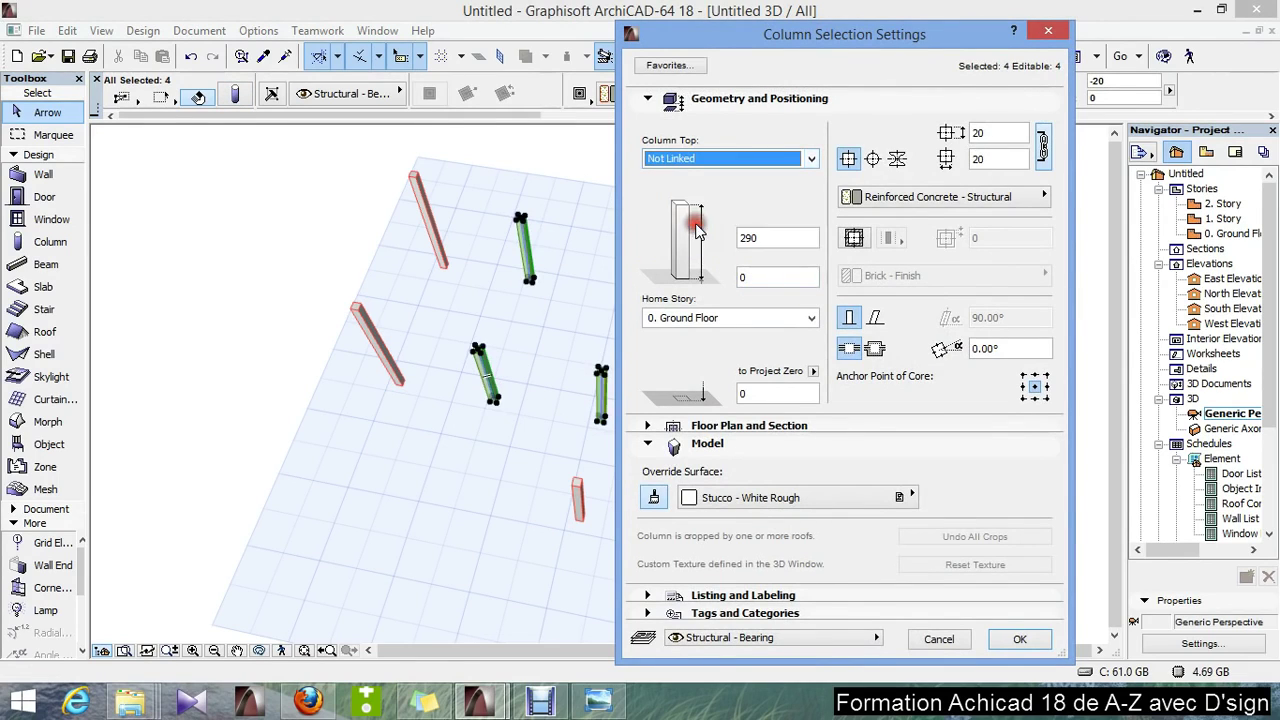
left_click(776, 238)
type("890")
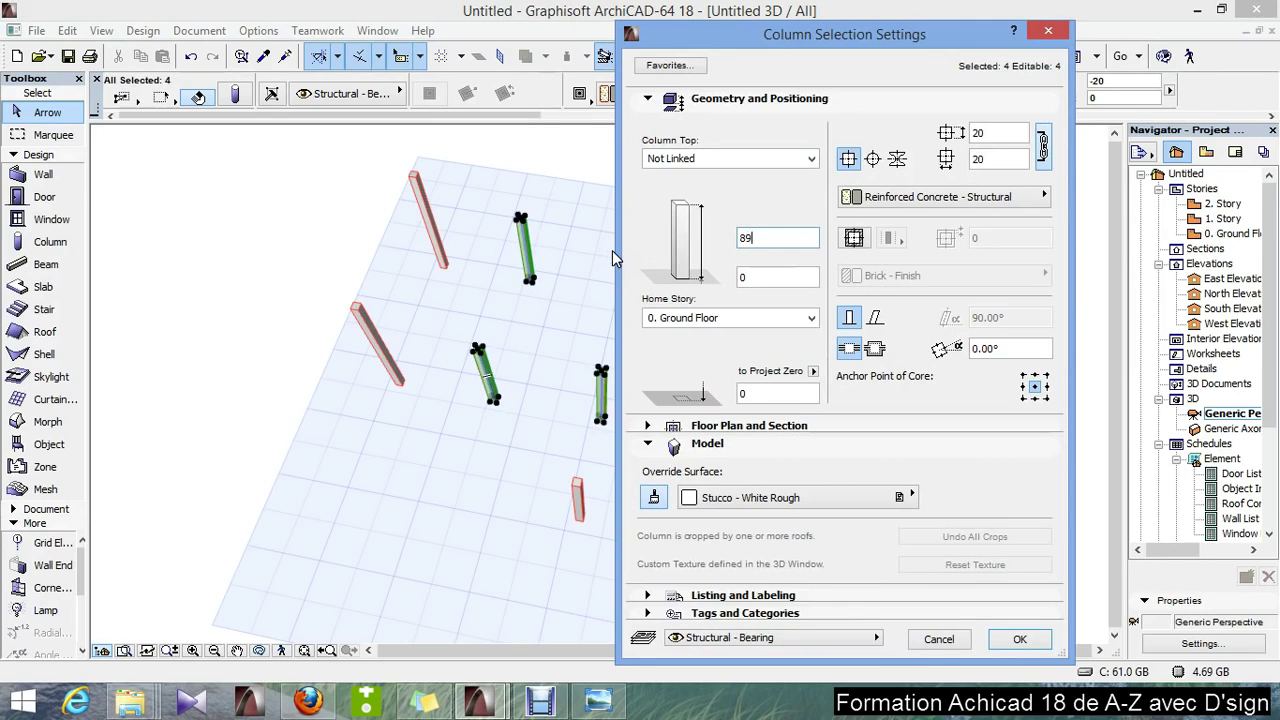
left_click(1016, 640)
left_click(965, 476)
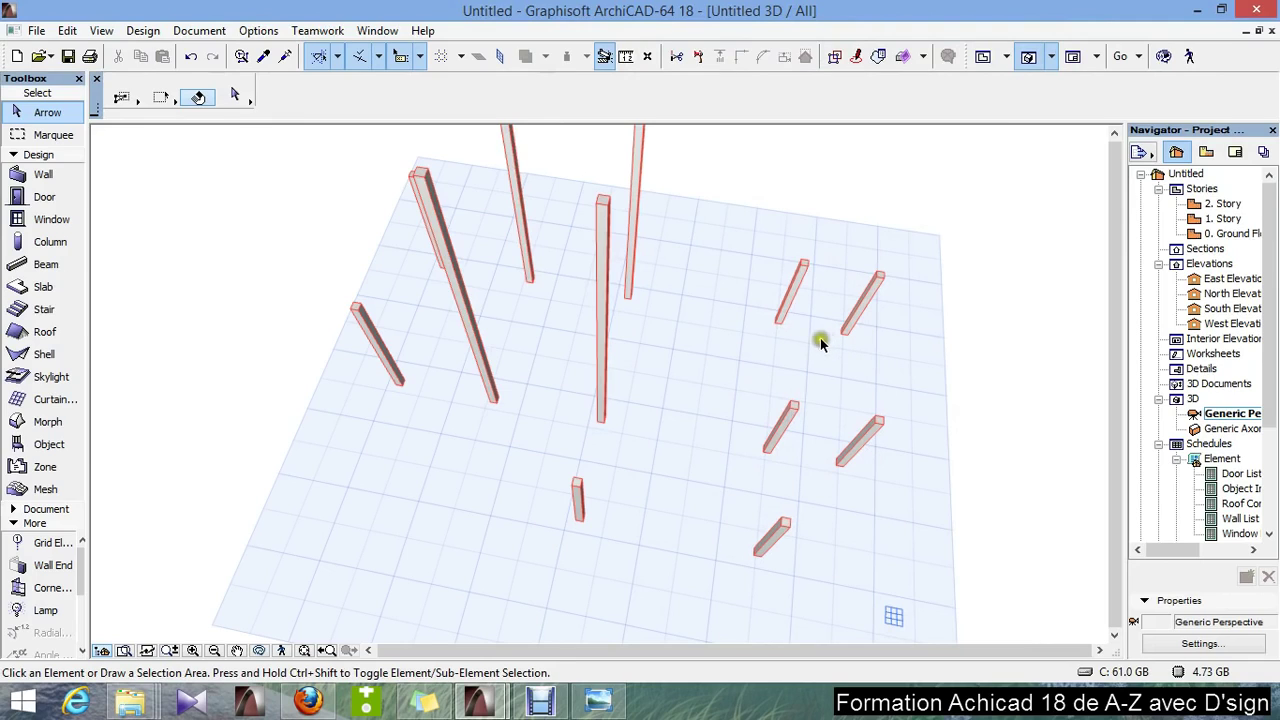
Step: Set the two columns where grid lines 1 and 2 meet line A to a Not Linked top with a height of 670
left_click(797, 288)
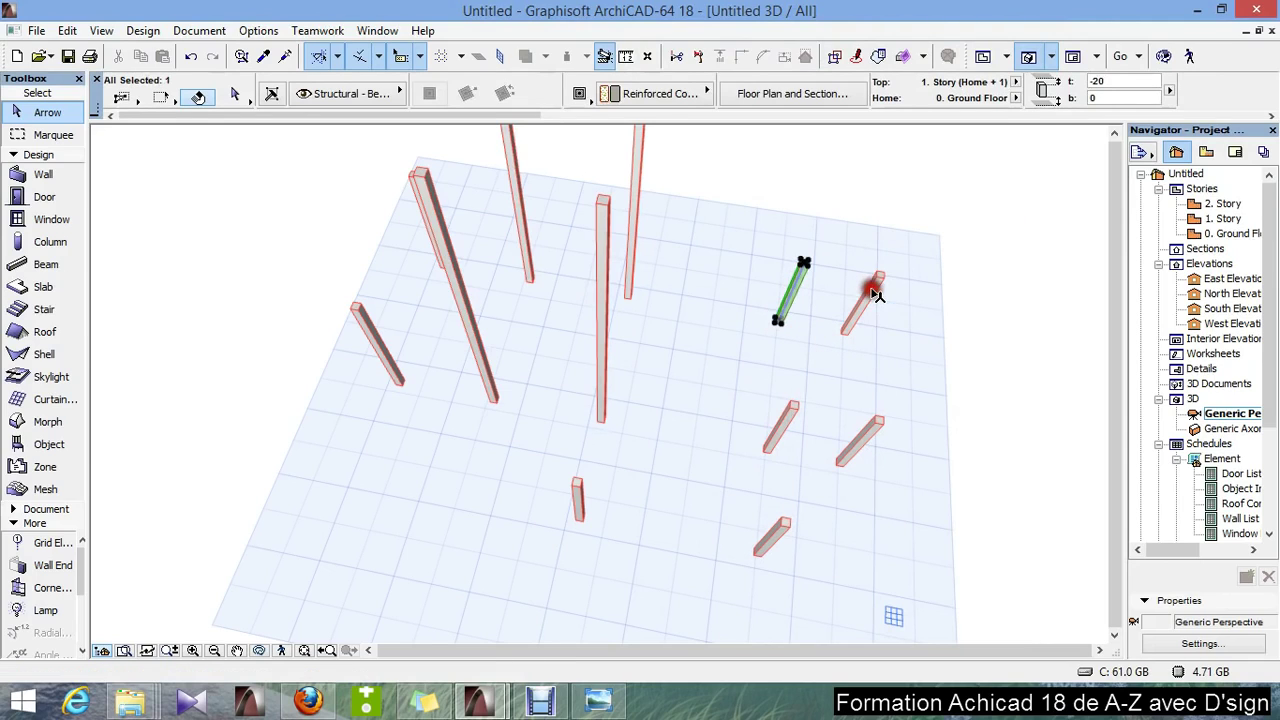
left_click(866, 303, "shift")
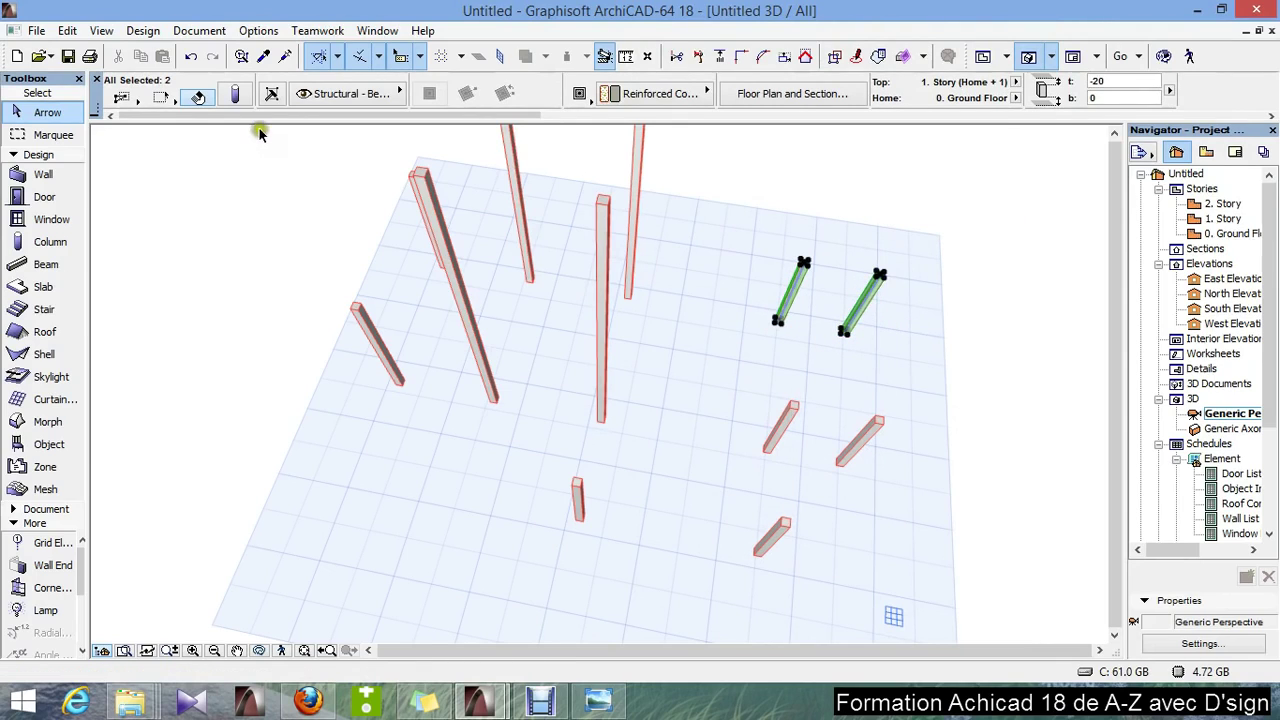
left_click(234, 92)
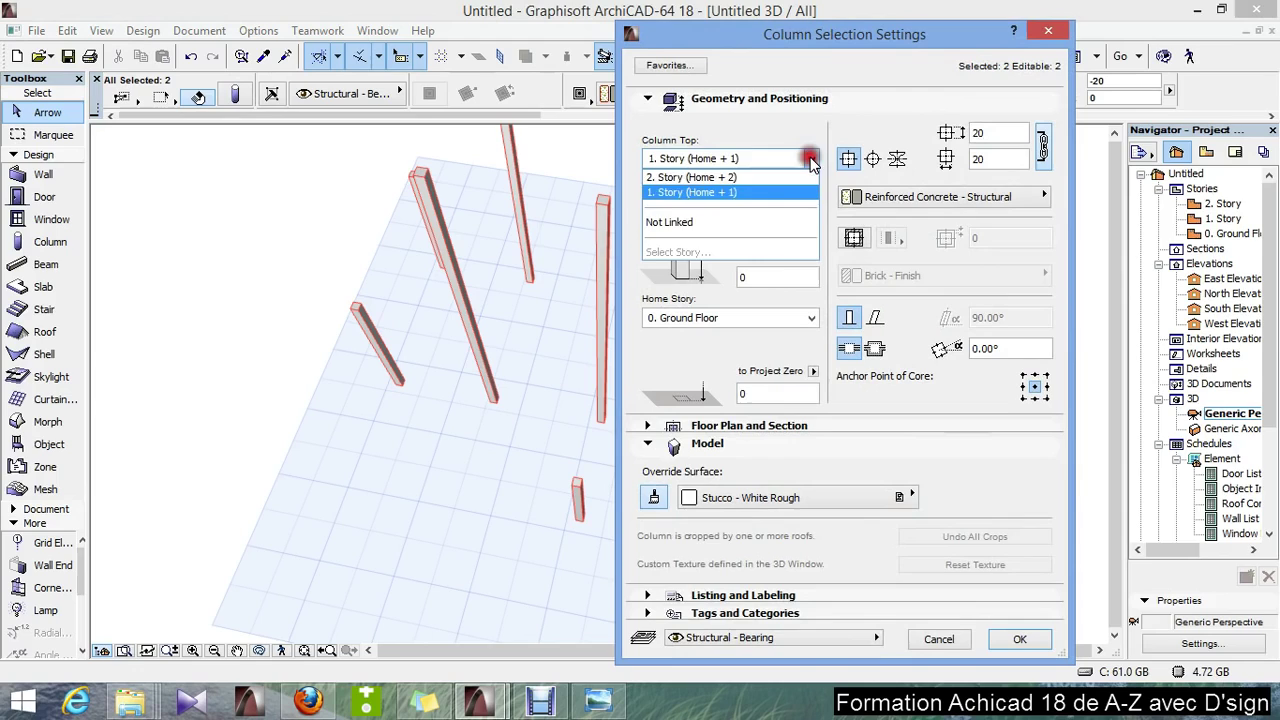
left_click(673, 221)
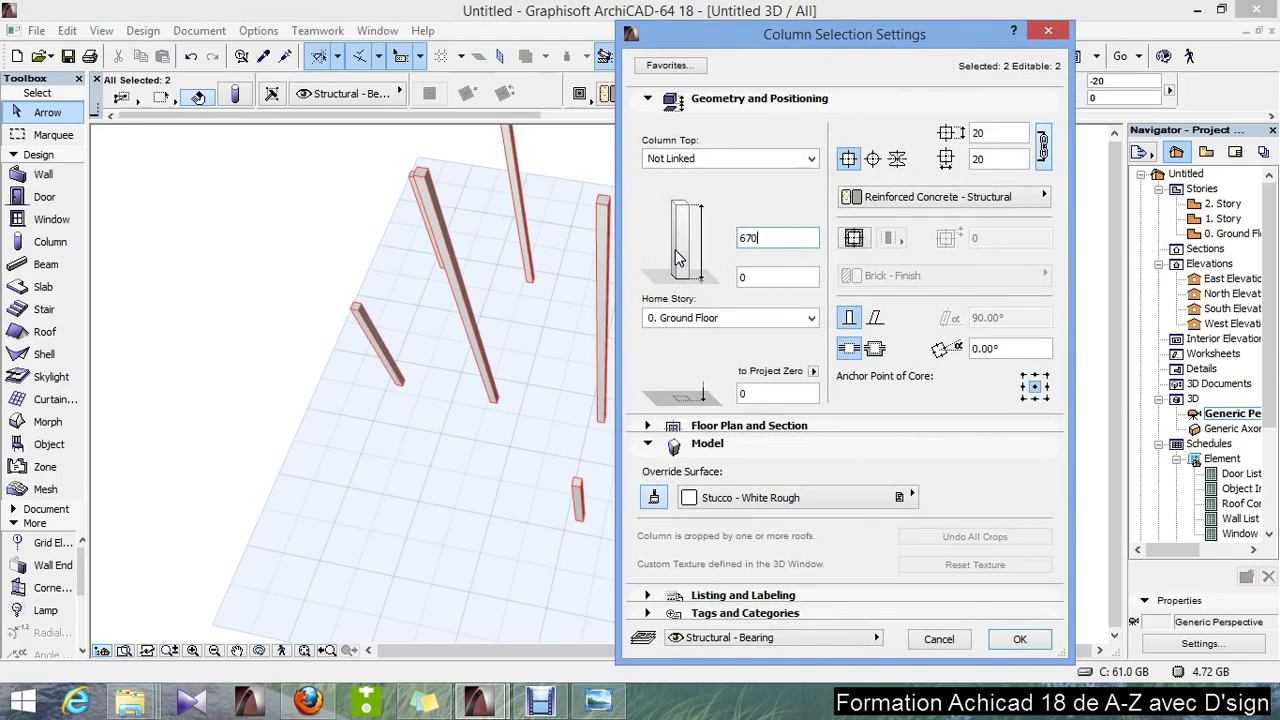
left_click(1017, 640)
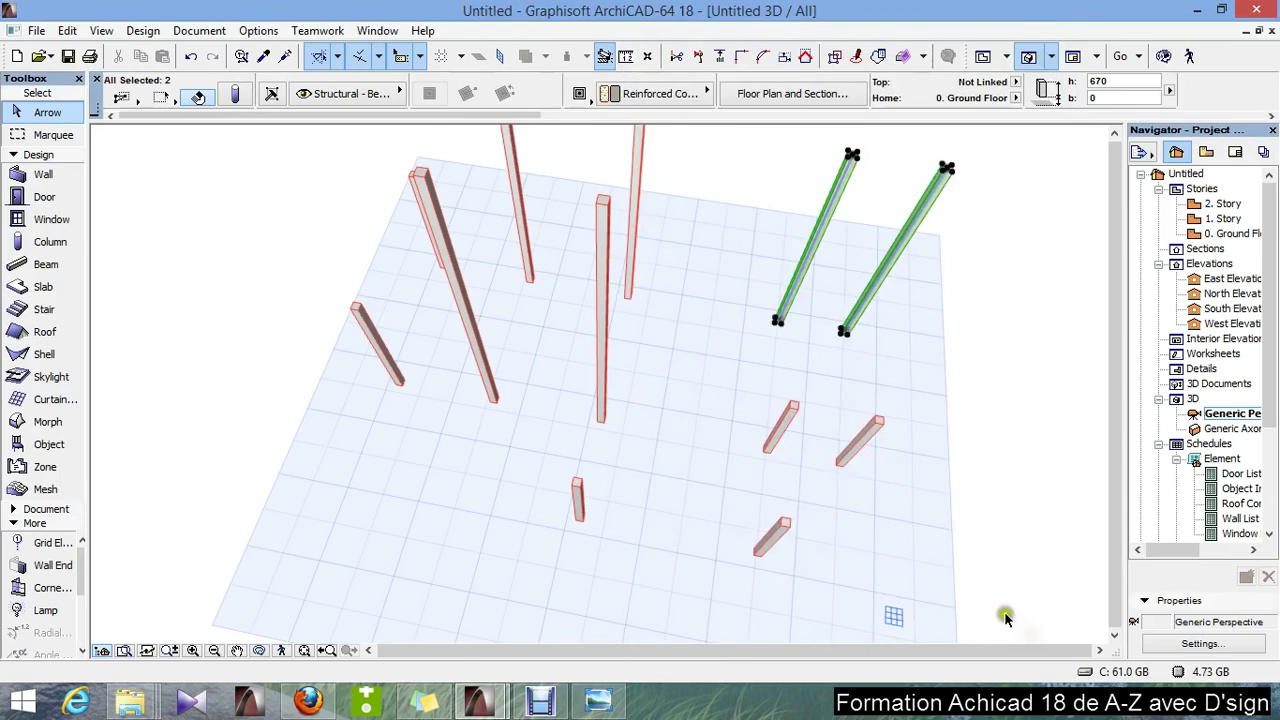
left_click(948, 520)
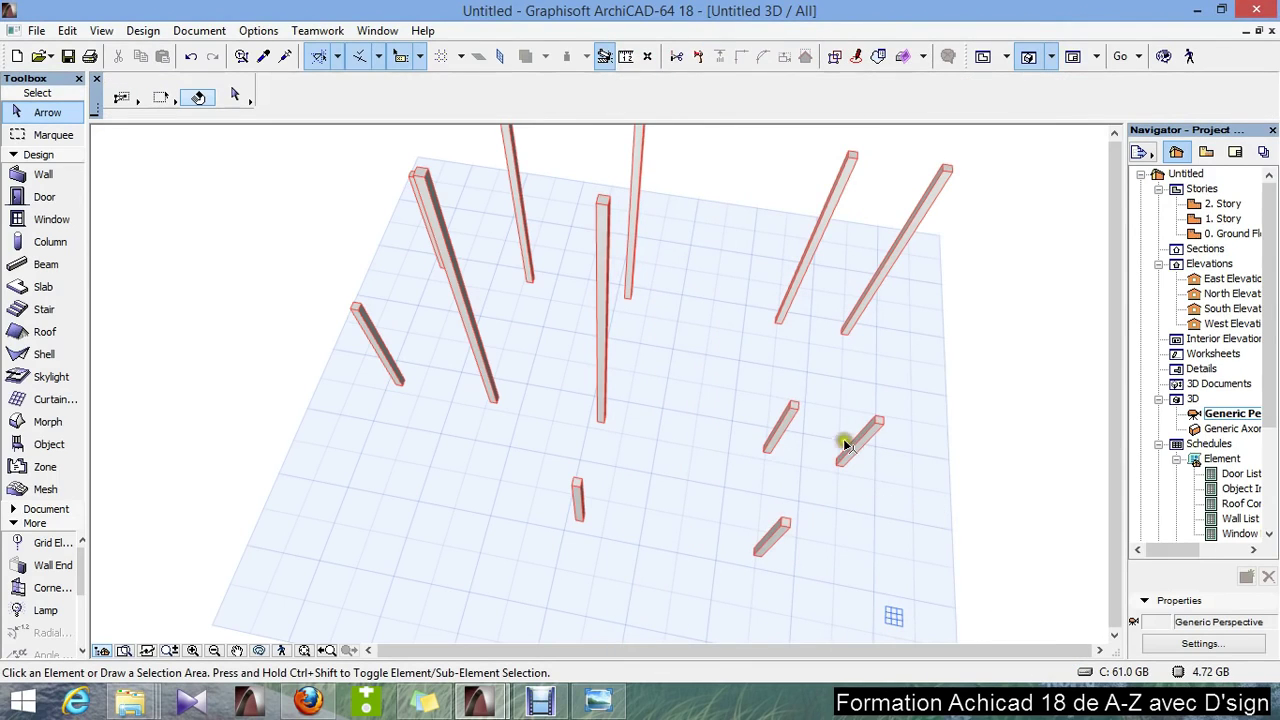
Step: Set the remaining four columns, at B1, B2, C2 and C3, to a Not Linked top with a height of 710
left_click(927, 378)
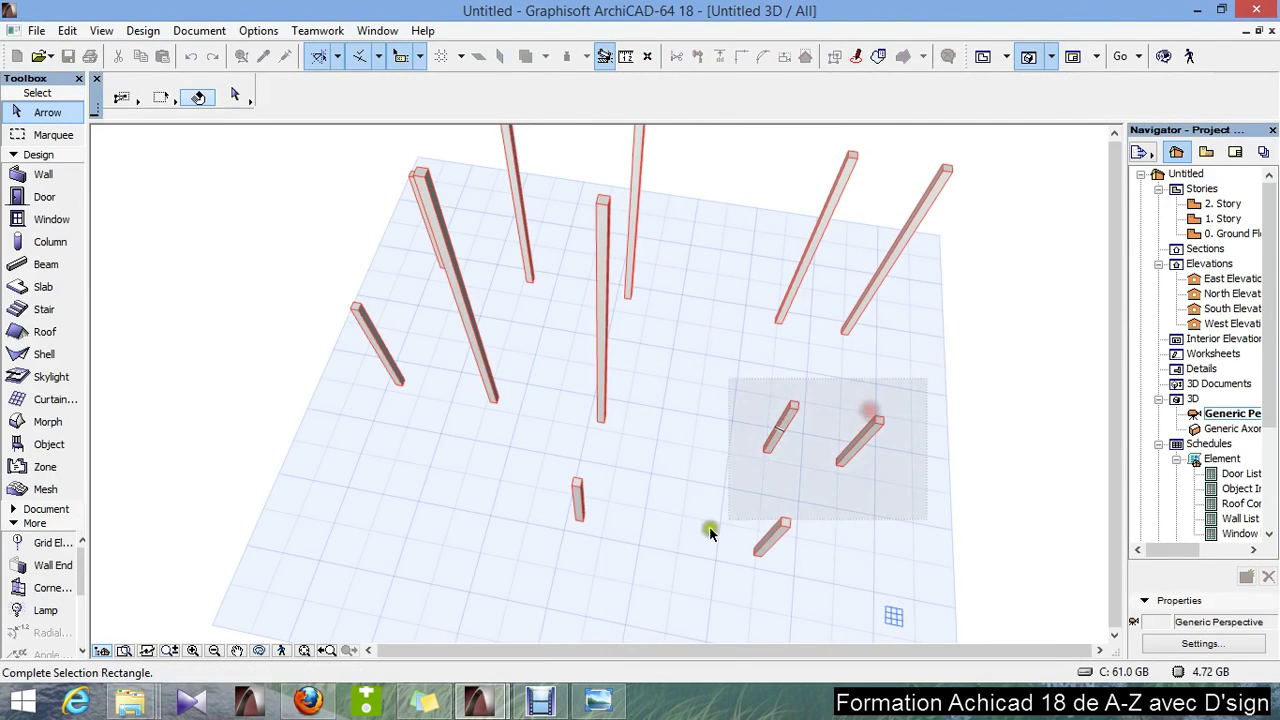
left_click(762, 580)
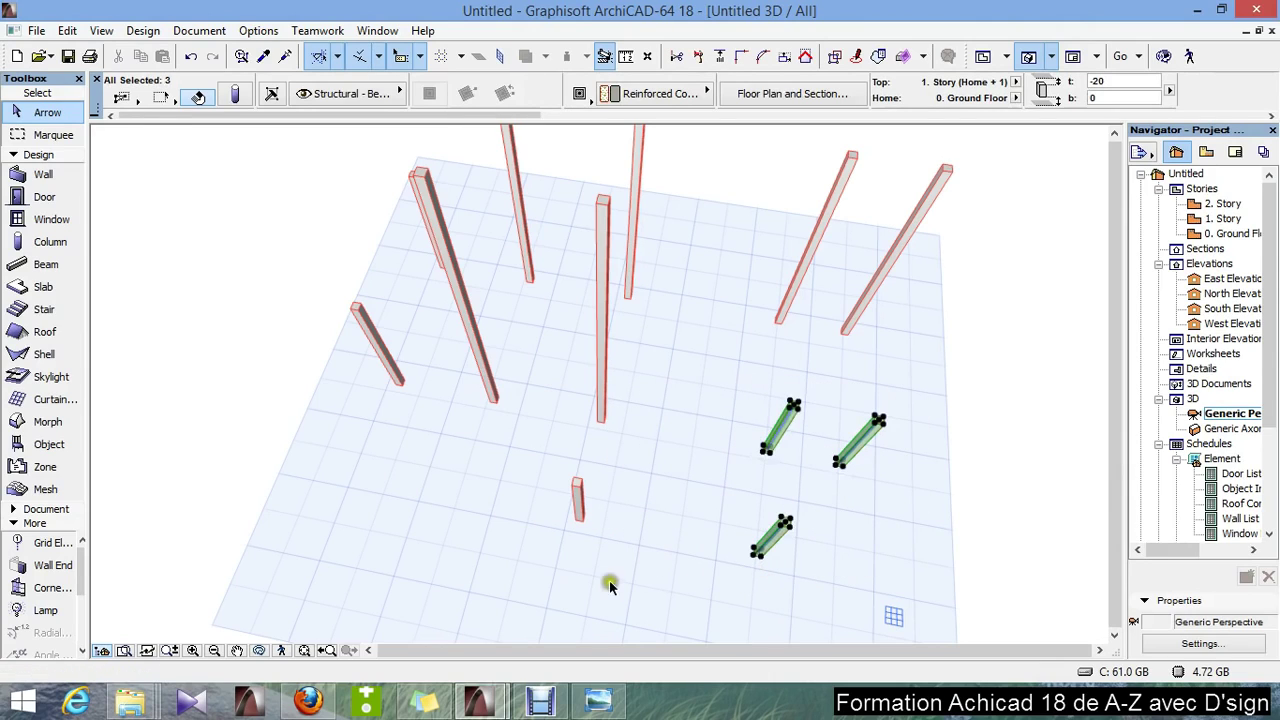
left_click(580, 505, "shift")
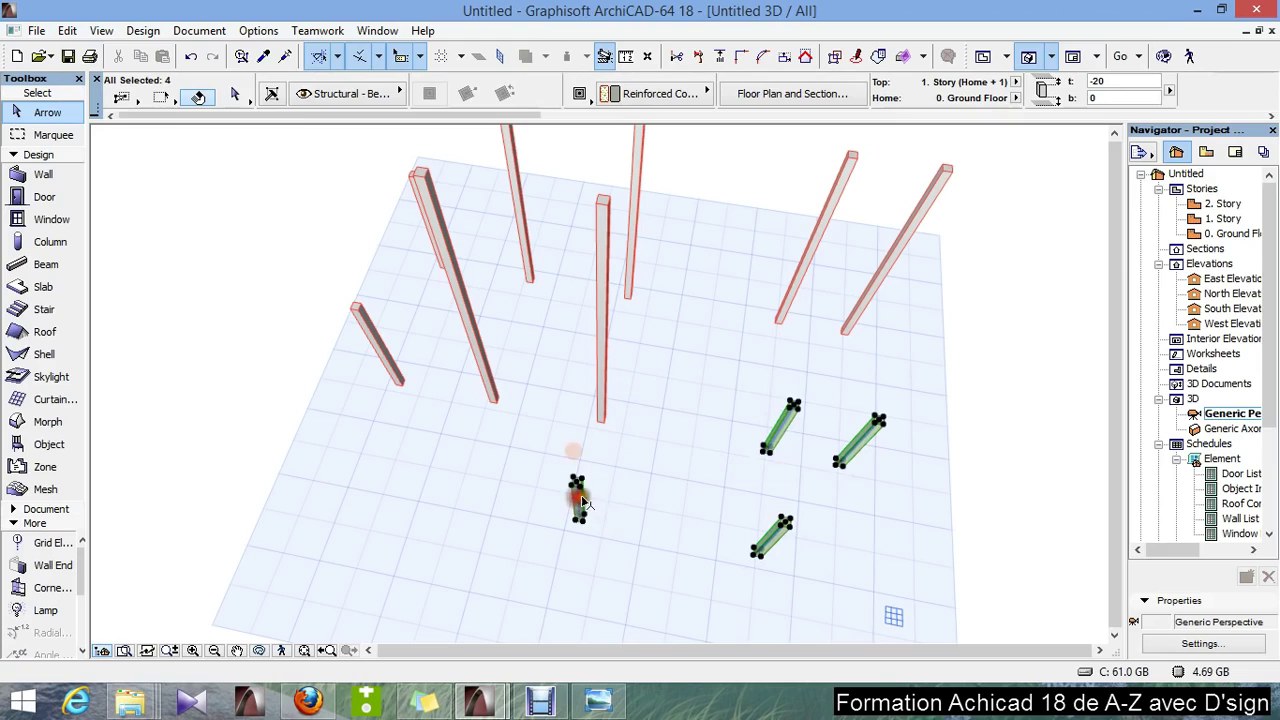
left_click(236, 93)
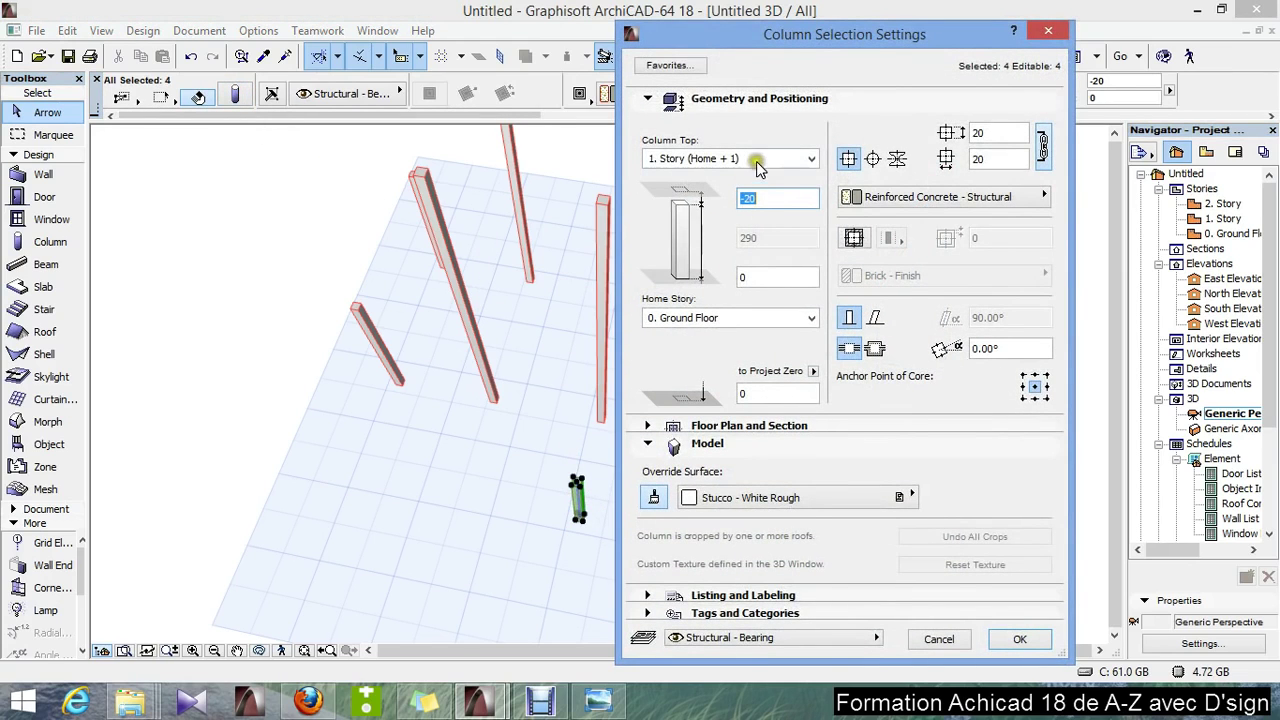
left_click(757, 160)
left_click(700, 222)
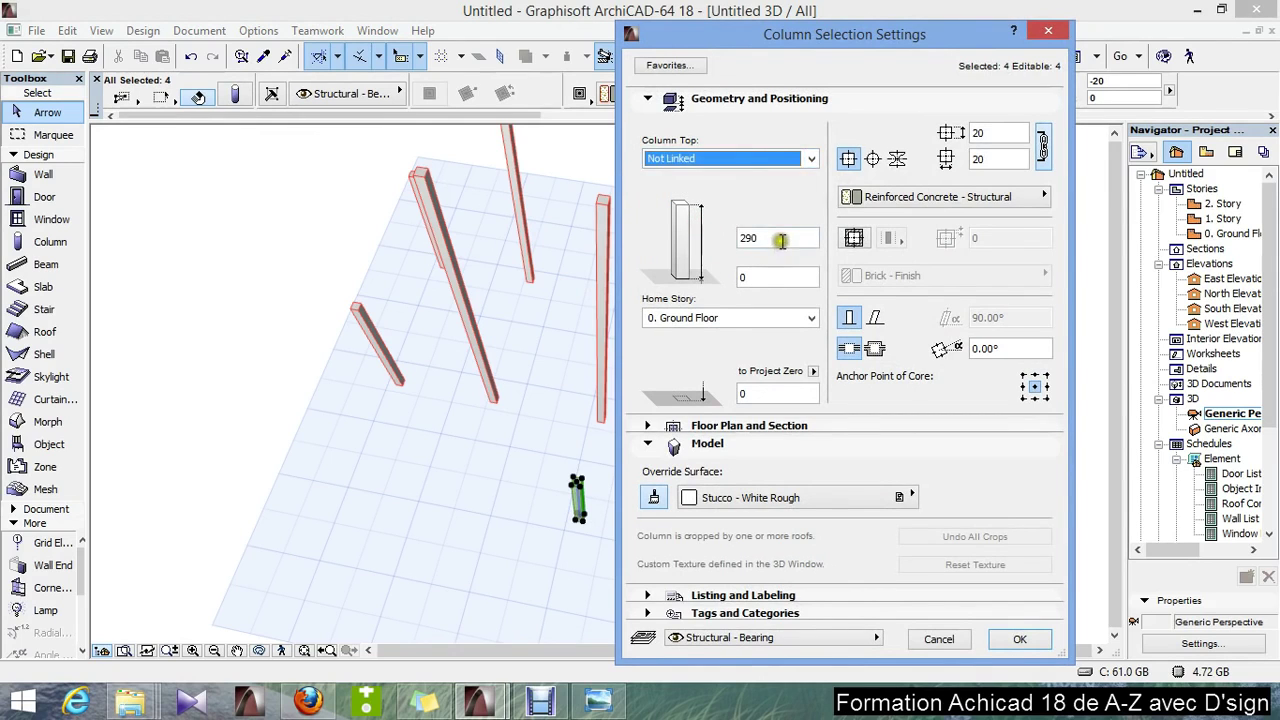
key("Tab")
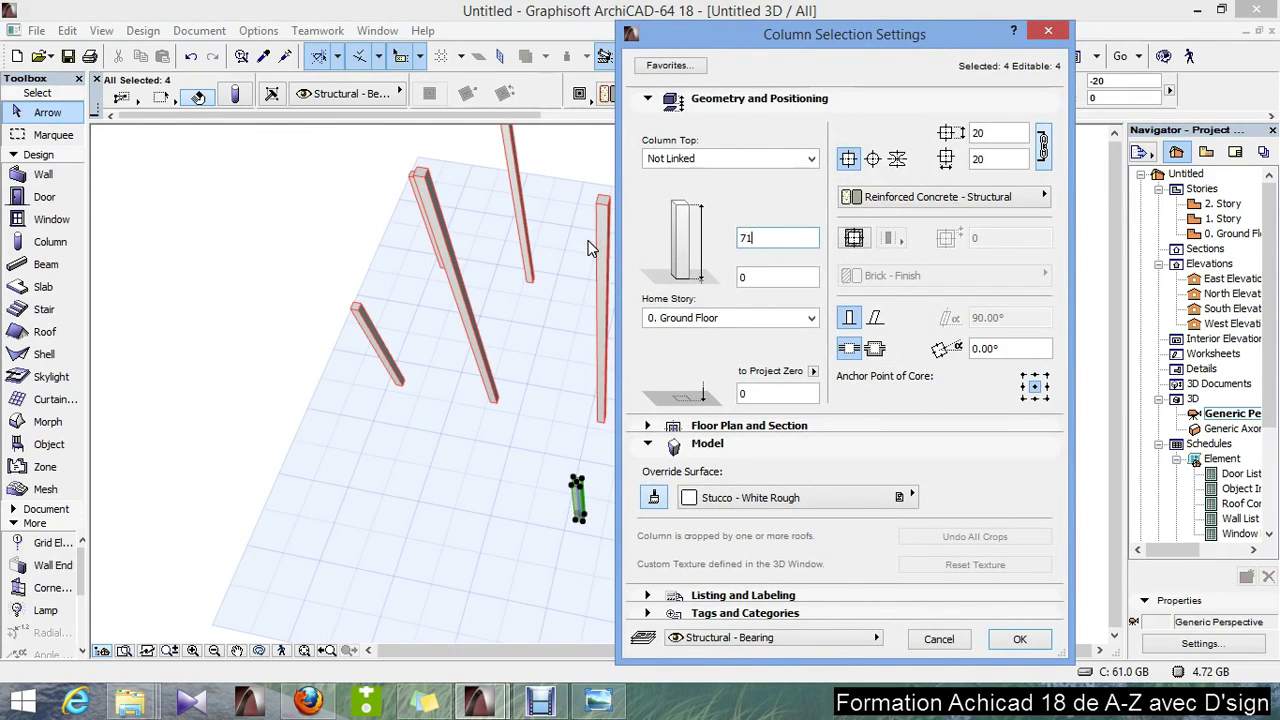
left_click(1017, 643)
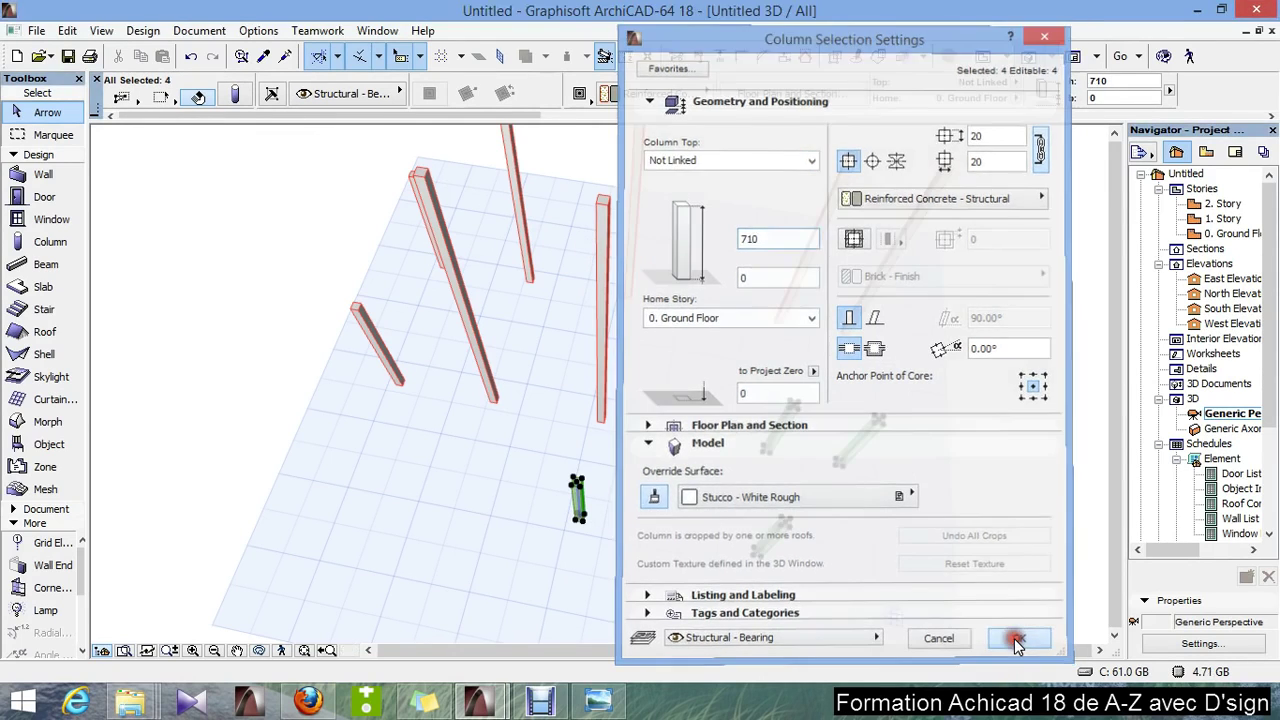
middle_click_drag(752, 475, 930, 462, "shift")
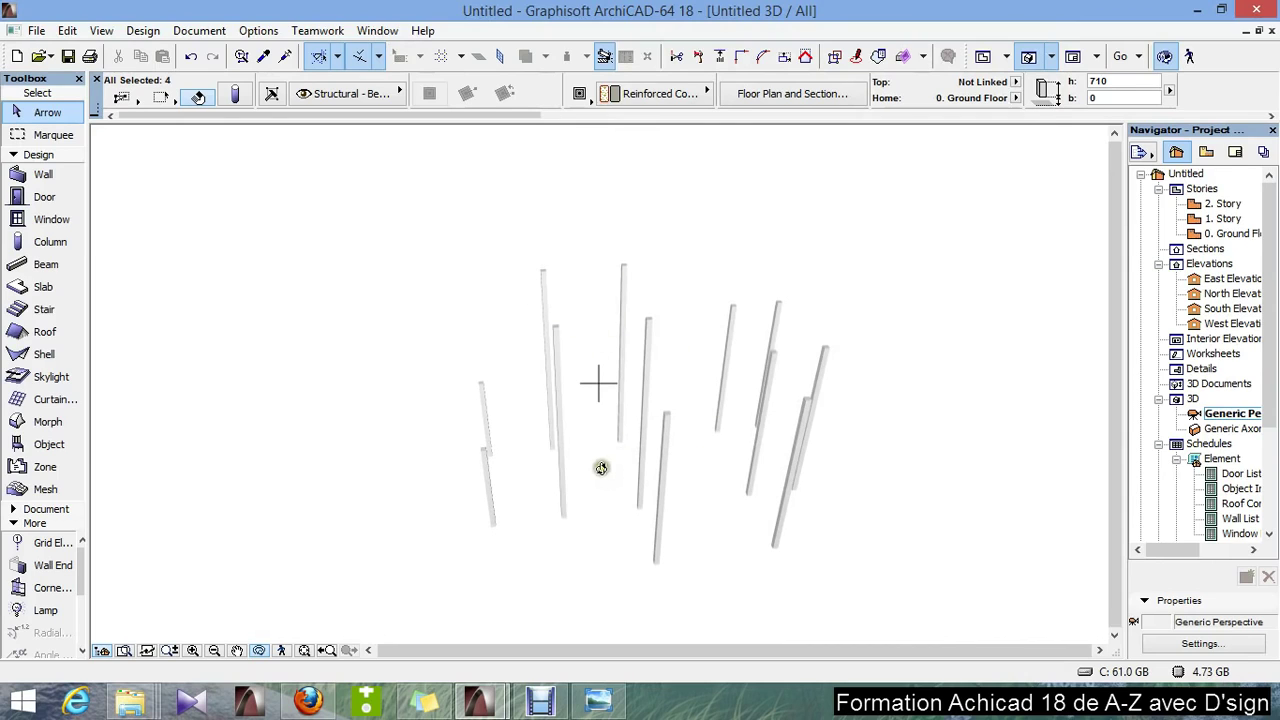
middle_click_drag(601, 468, 923, 543, "shift")
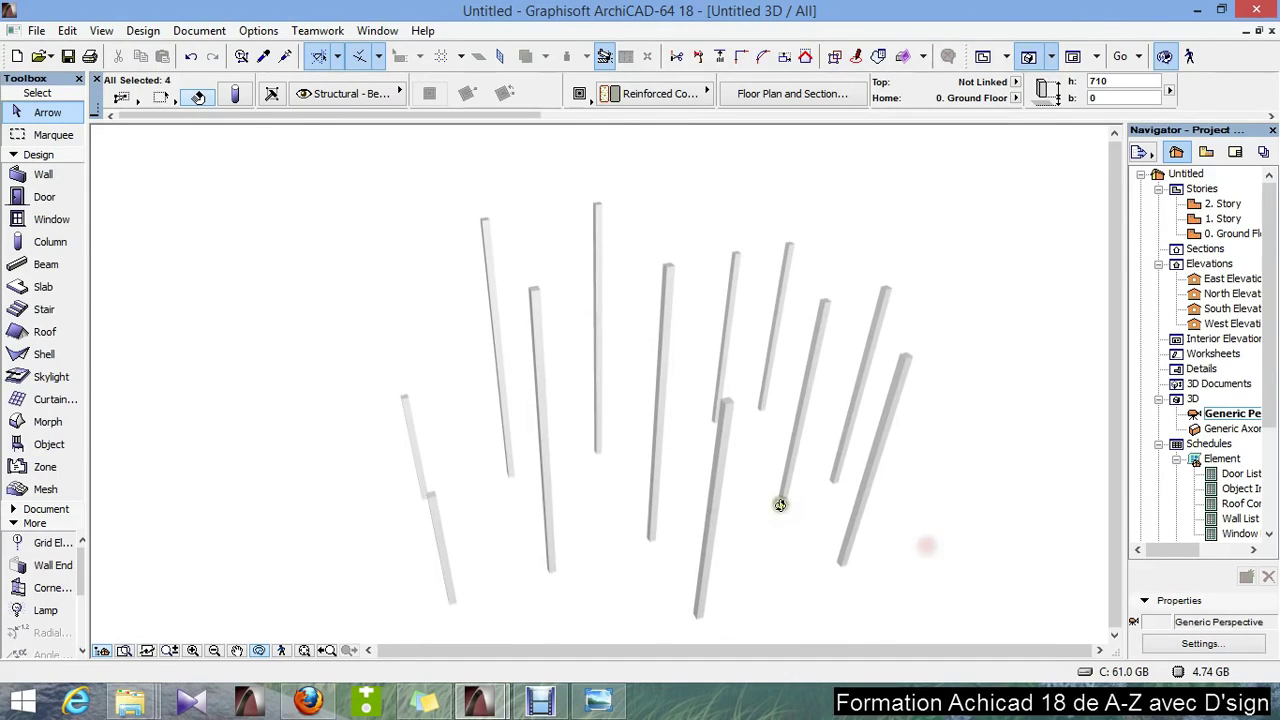
middle_click_drag(780, 504, 417, 455, "shift")
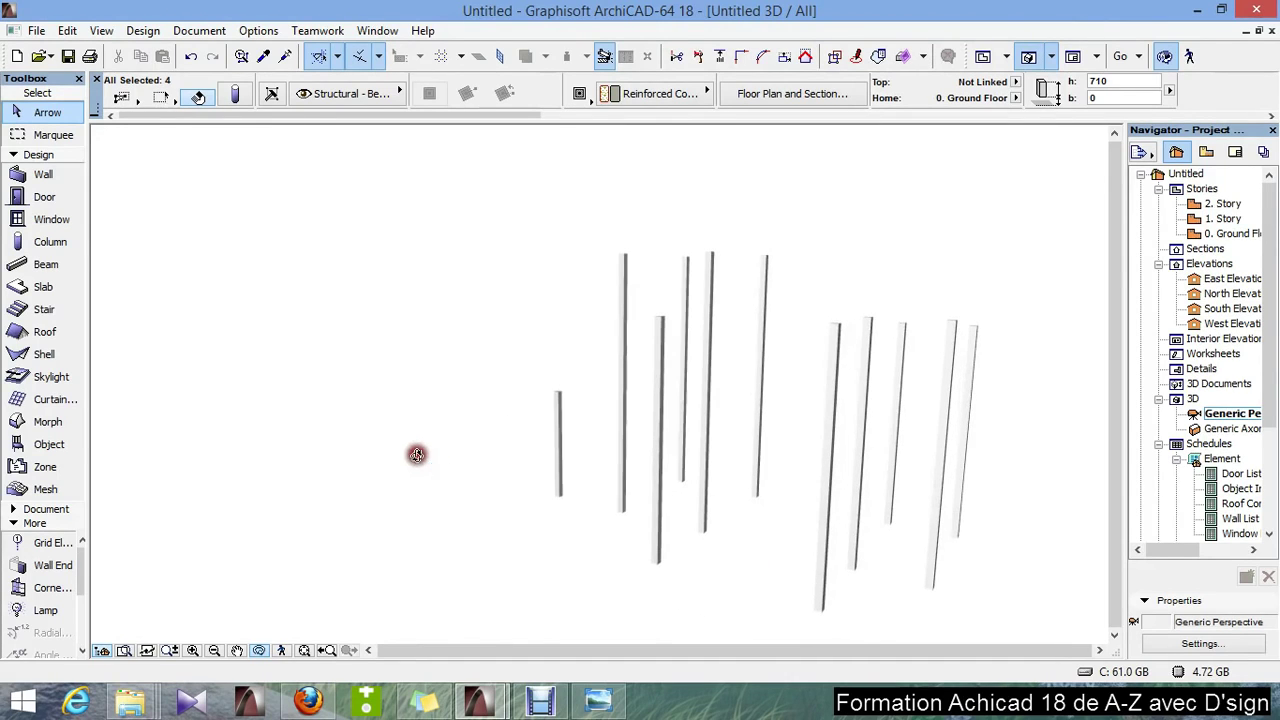